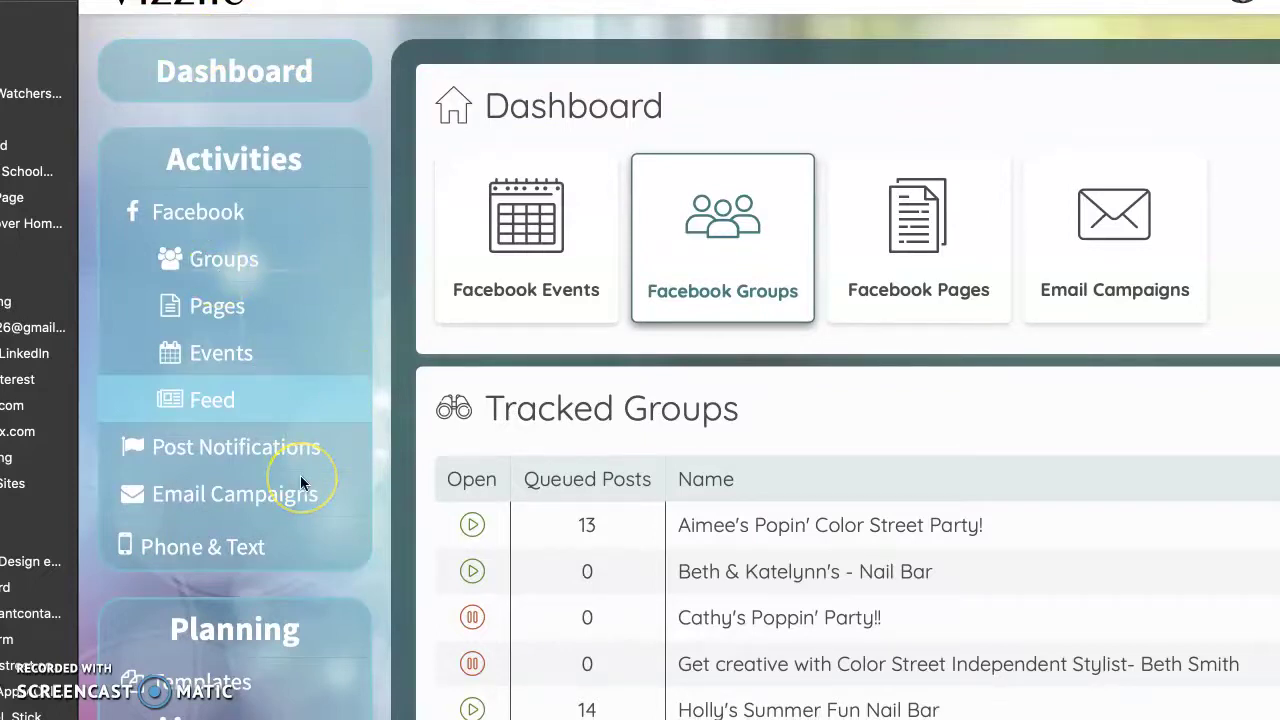
Go to the Facebook templates page under Planning in the Vizzlie sidebar.
{"action": "scroll", "coordinate": [300, 483], "scroll_direction": "down", "scroll_amount": 5}
{"action": "scroll", "coordinate": [300, 483], "scroll_direction": "up", "scroll_amount": 2}
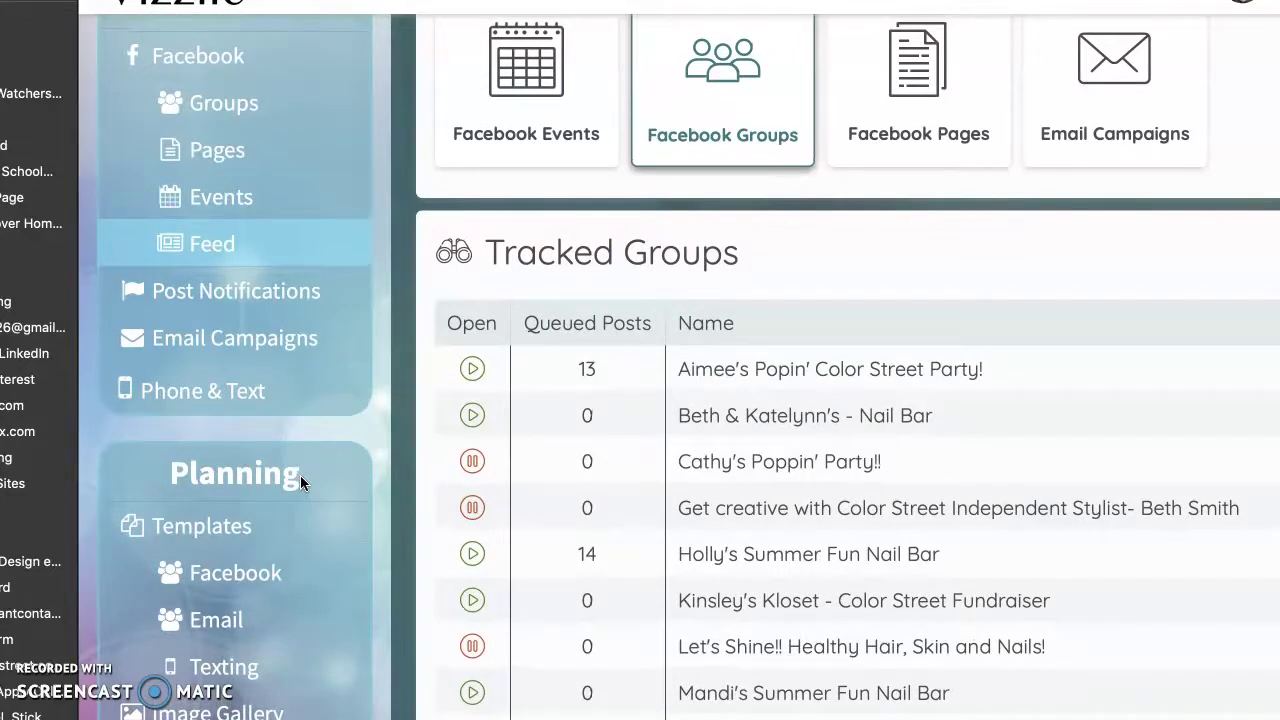
{"action": "scroll", "coordinate": [300, 475], "scroll_direction": "up", "scroll_amount": 1}
{"action": "left_click", "coordinate": [240, 573]}
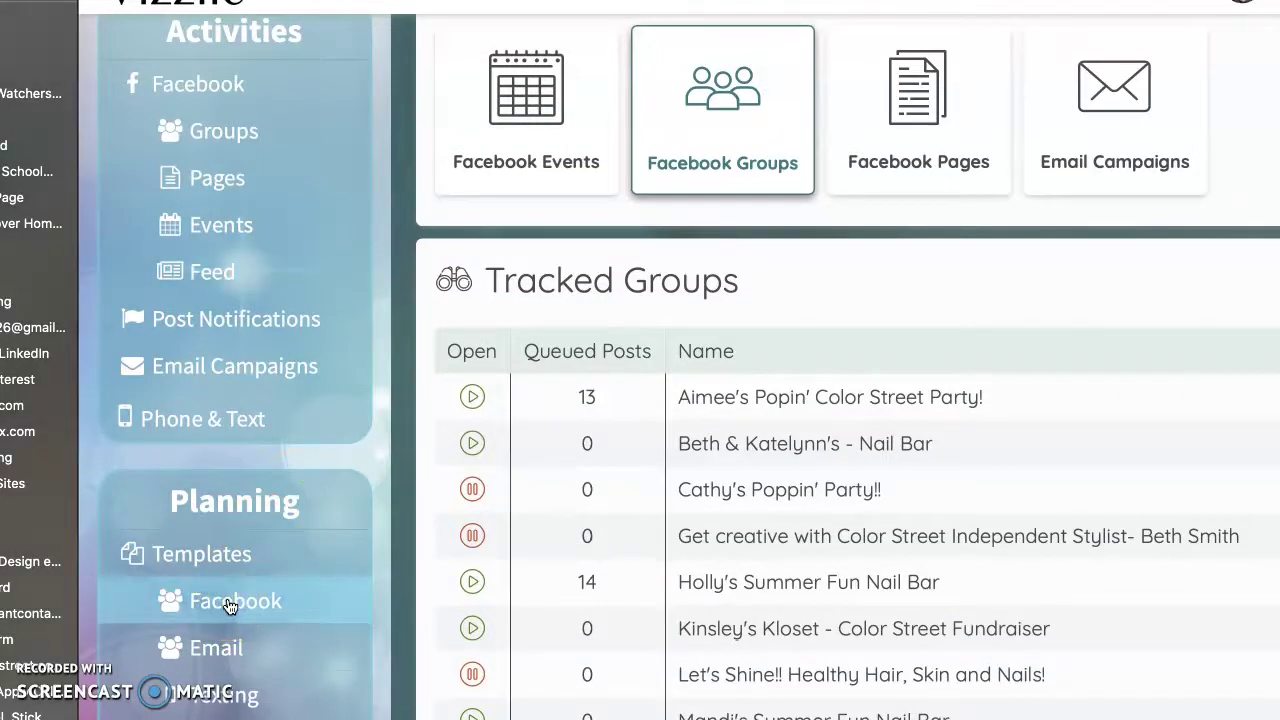
Start a template import from the Facebook templates list, with the share code field focused.
{"action": "left_click", "coordinate": [229, 601]}
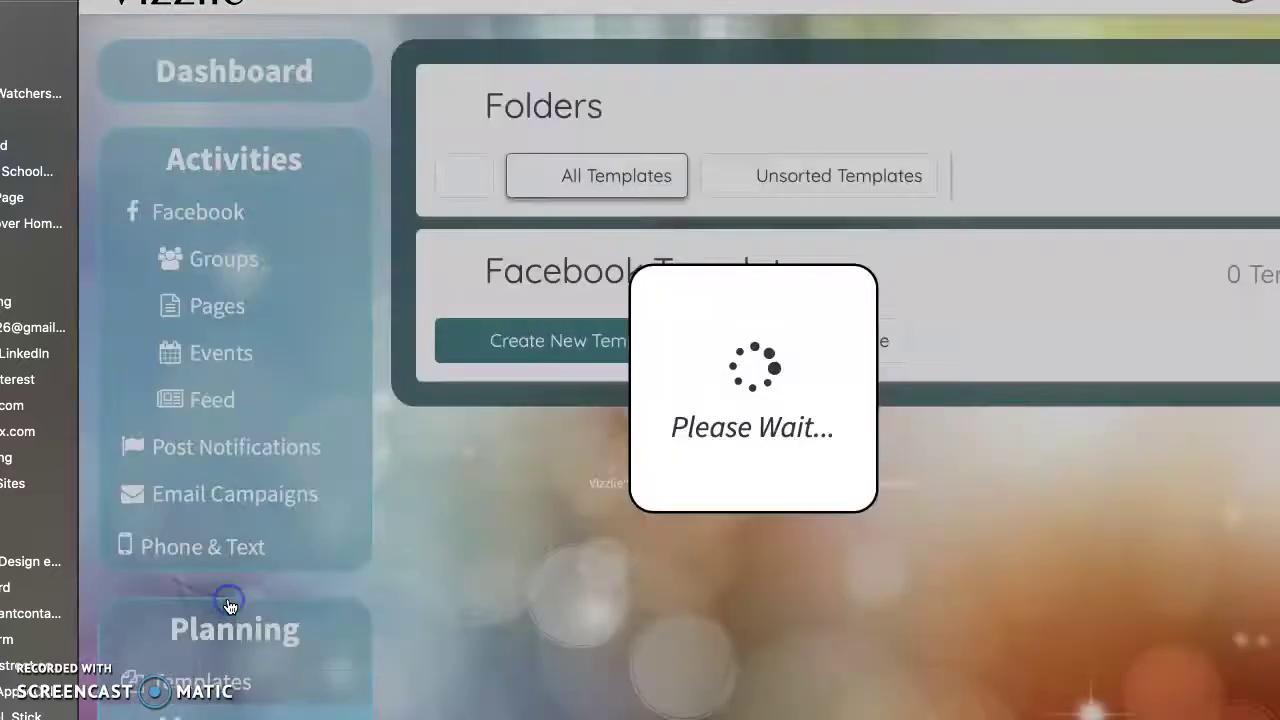
{"action": "scroll", "coordinate": [238, 641], "scroll_direction": "down", "scroll_amount": 3}
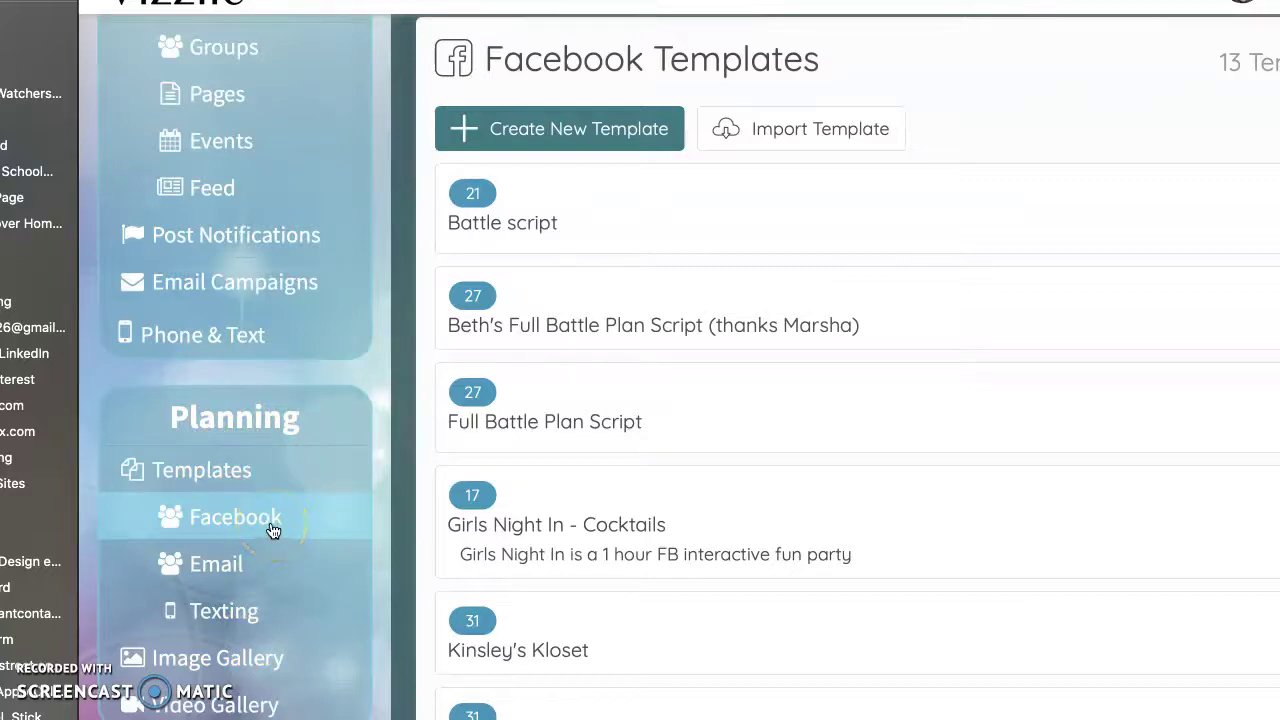
{"action": "scroll", "coordinate": [608, 289], "scroll_direction": "up", "scroll_amount": 1}
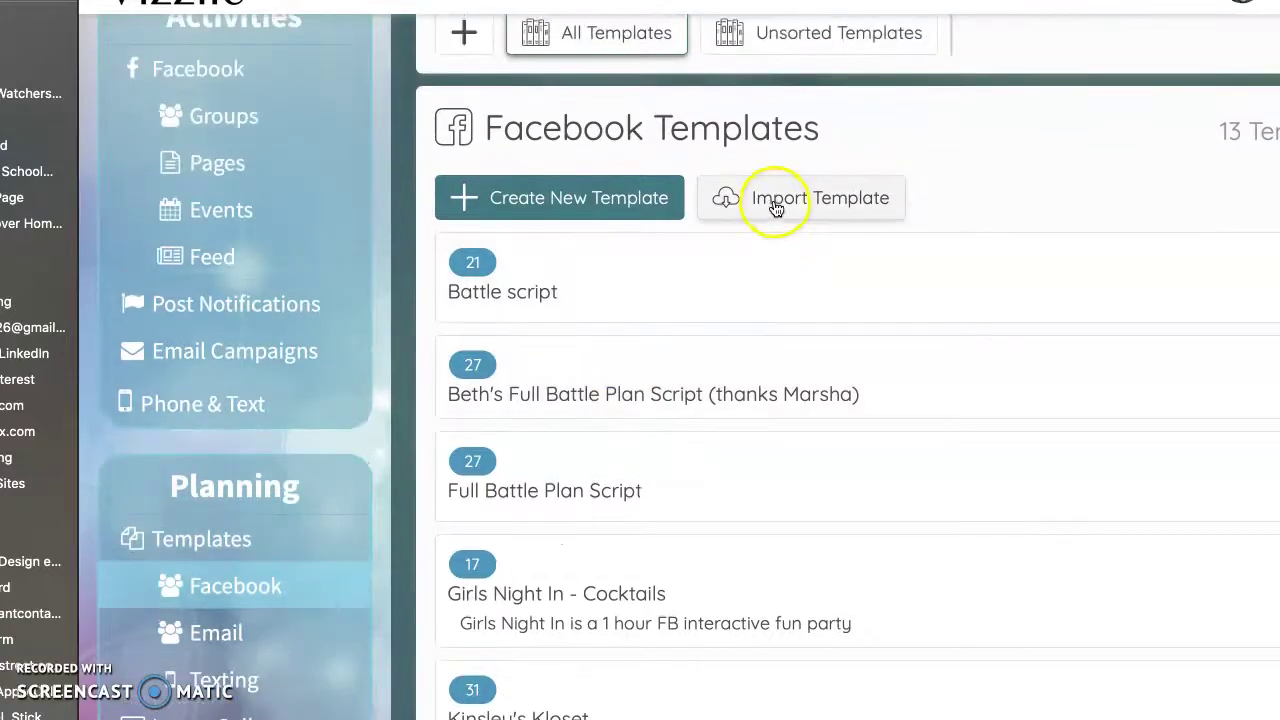
{"action": "left_click", "coordinate": [775, 200]}
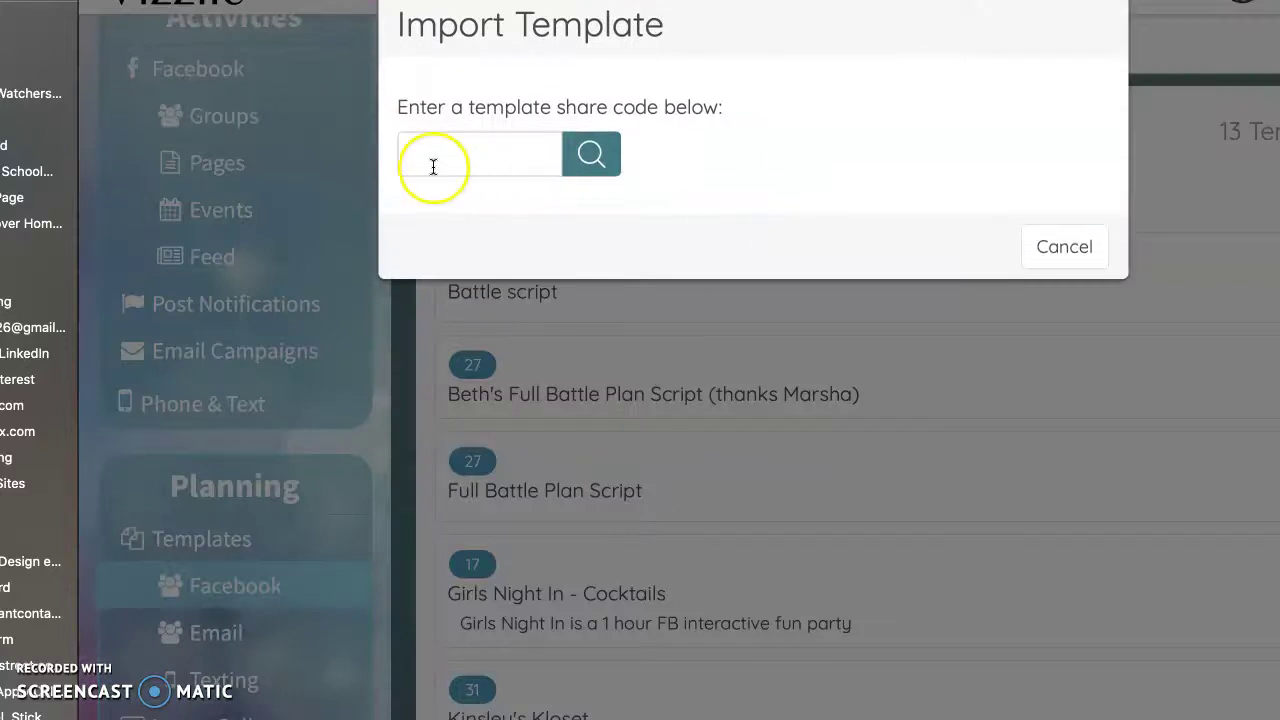
{"action": "left_click", "coordinate": [433, 166]}
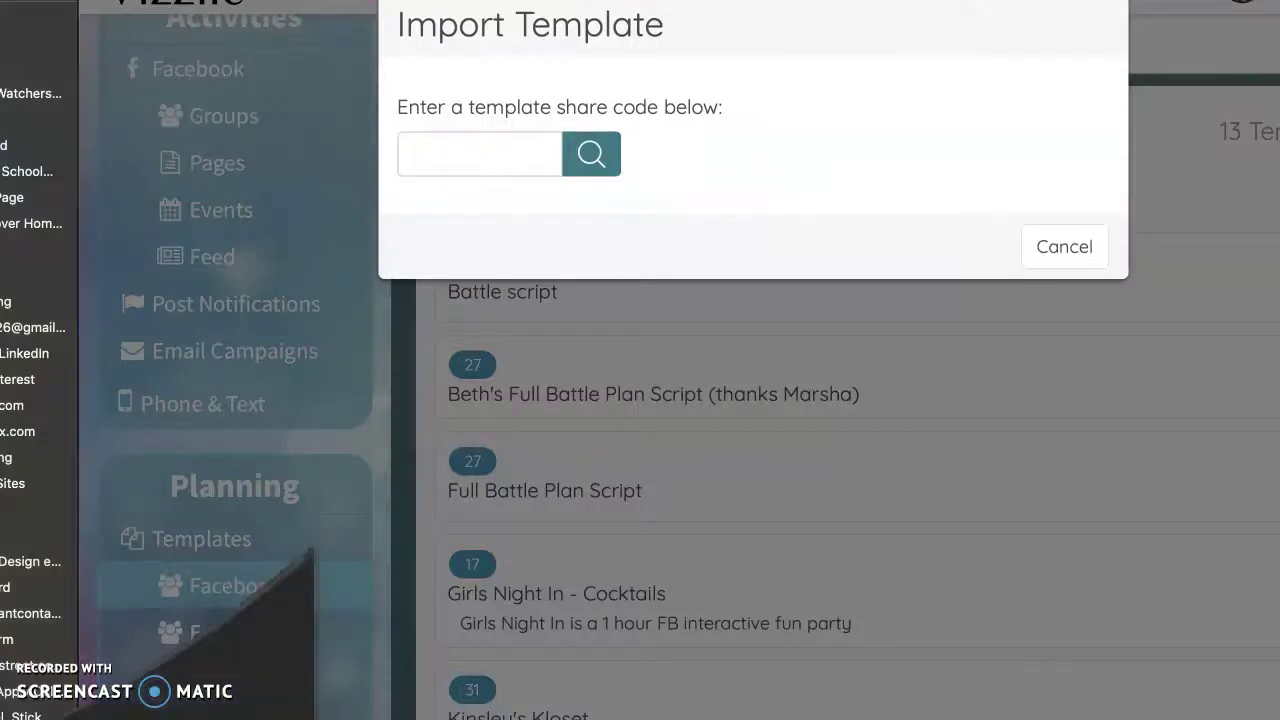
Copy the template share code from the Monat Template Code note in Apple Notes.
{"action": "key", "text": "super+Tab"}
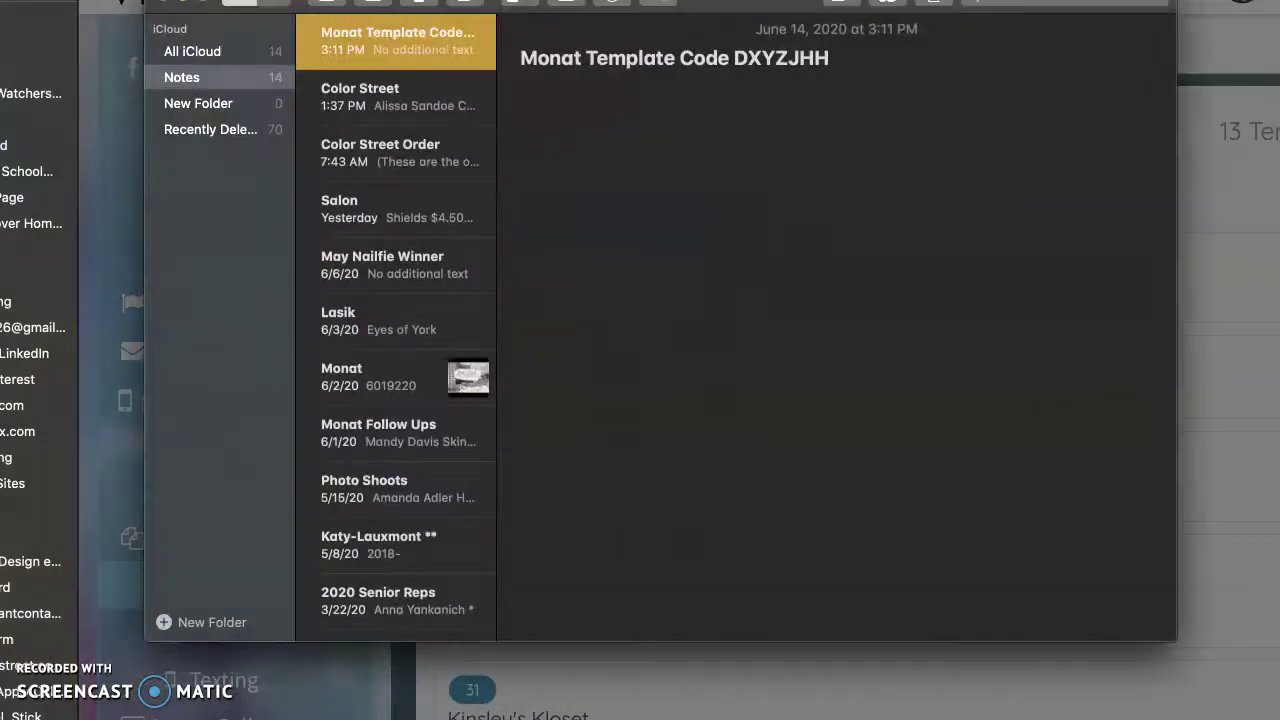
{"action": "double_click", "coordinate": [828, 57]}
{"action": "key", "text": "ctrl+c"}
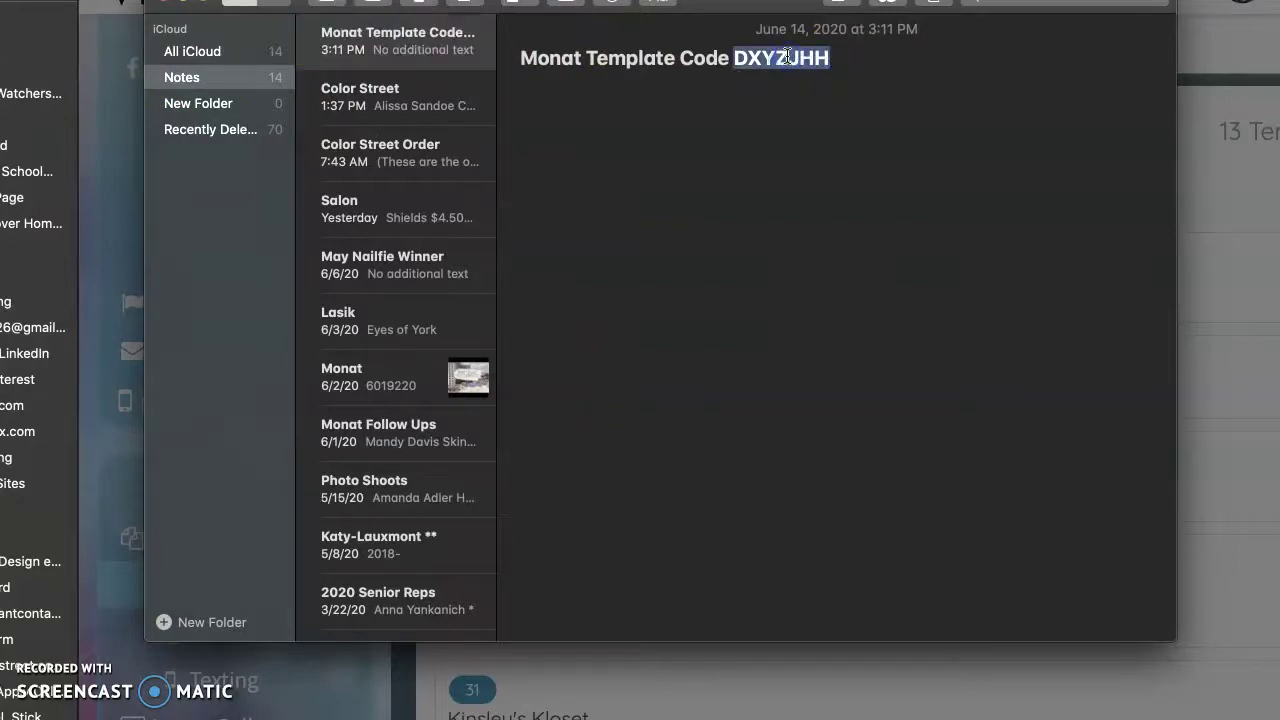
{"action": "left_click", "coordinate": [786, 42]}
{"action": "left_click", "coordinate": [172, 10]}
{"action": "left_click", "coordinate": [167, 9]}
{"action": "left_click", "coordinate": [176, 14]}
{"action": "left_click", "coordinate": [179, 342]}
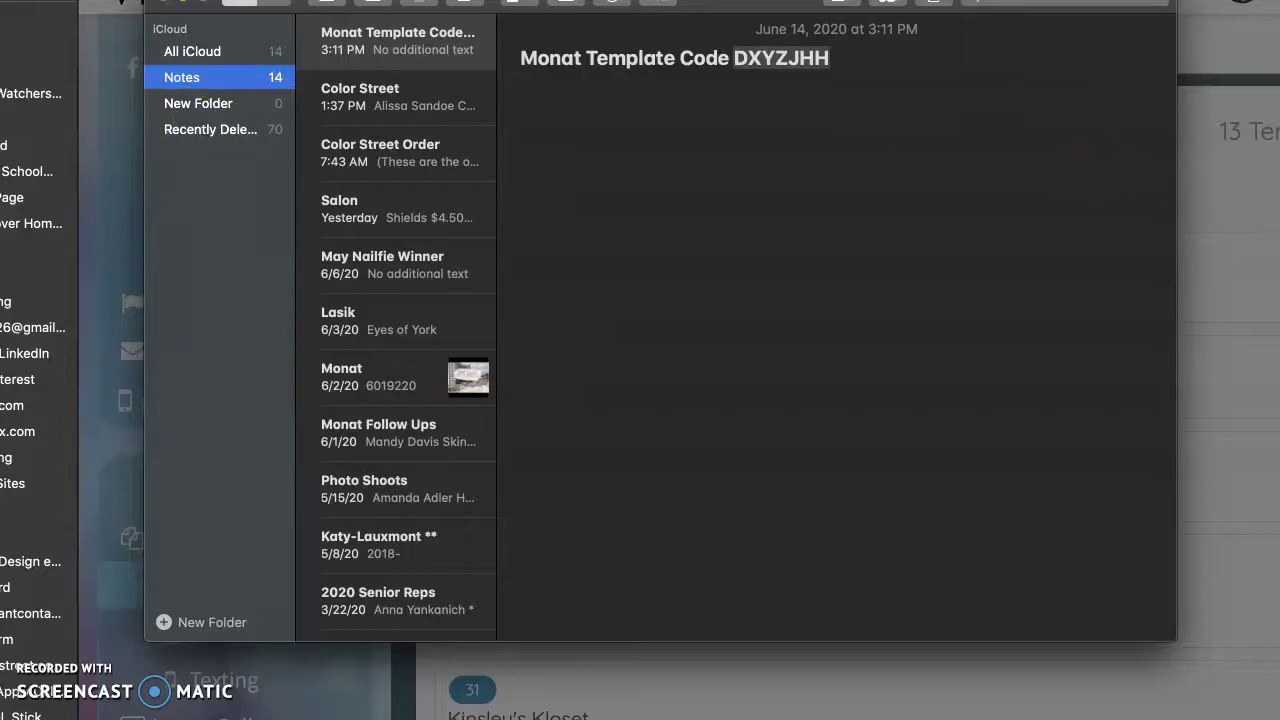
Paste the share code, look it up, and import the Goal Getters Monat Launch Party template.
{"action": "left_click", "coordinate": [1208, 173]}
{"action": "left_click", "coordinate": [493, 141]}
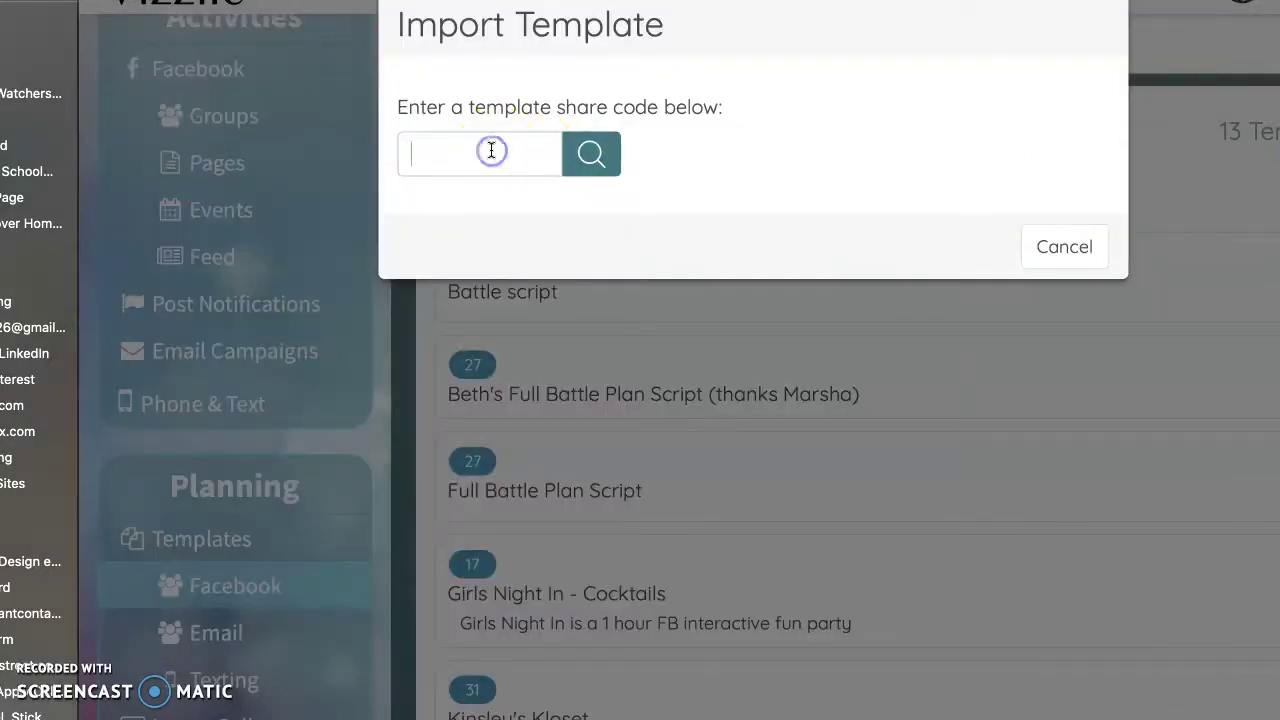
{"action": "key", "text": "ctrl+v"}
{"action": "left_click", "coordinate": [600, 145]}
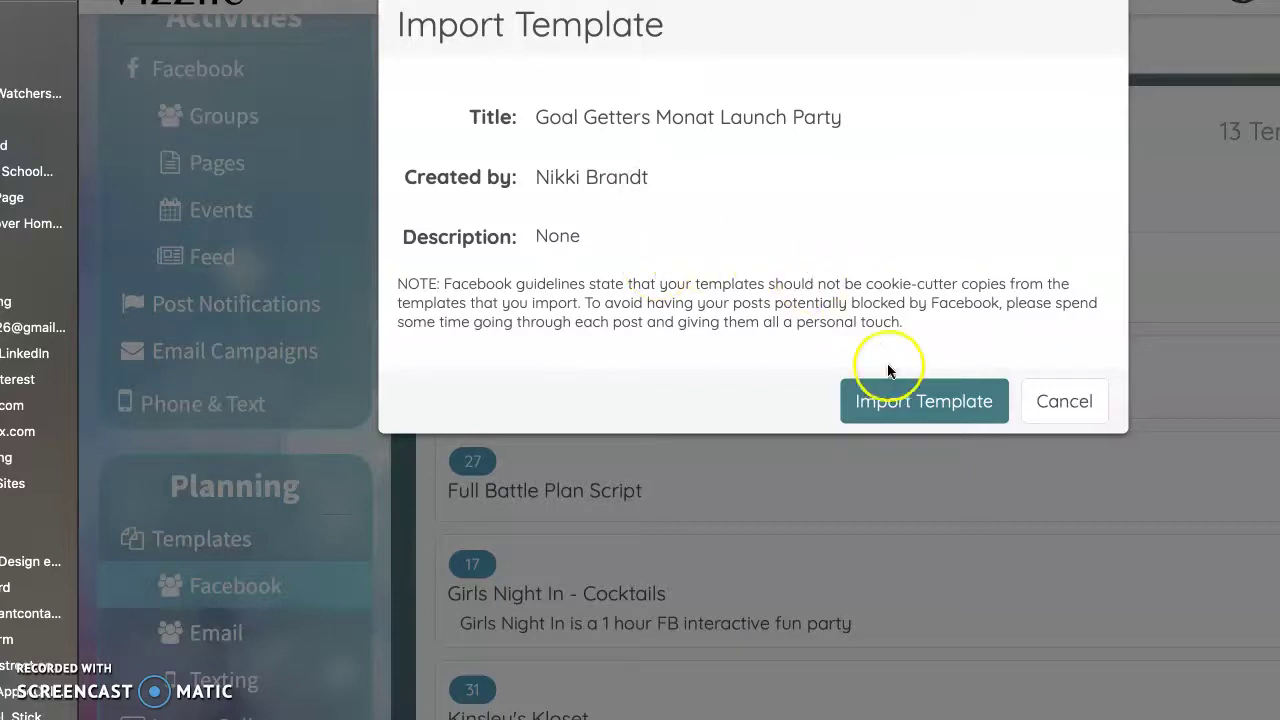
{"action": "left_click", "coordinate": [912, 403]}
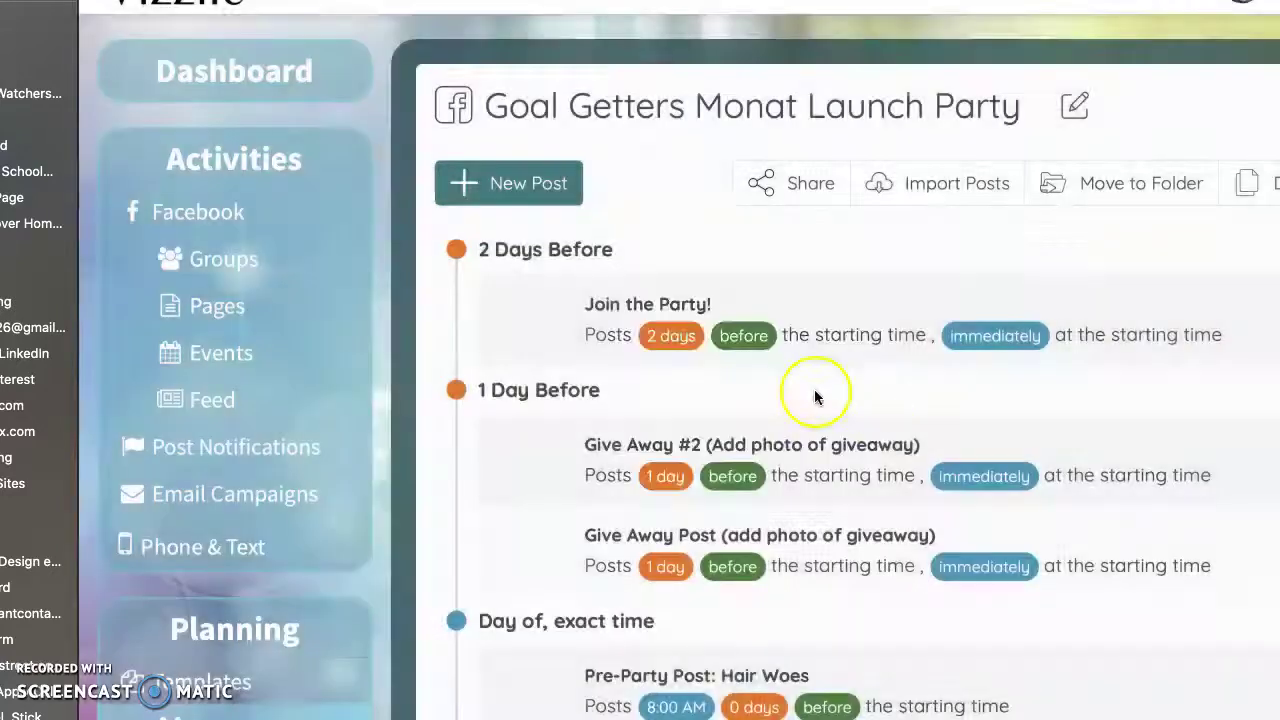
Scroll through the imported template's posts, from 'Join the Party!' to the '1 hour reminder'.
{"action": "scroll", "coordinate": [531, 440], "scroll_direction": "down", "scroll_amount": 5}
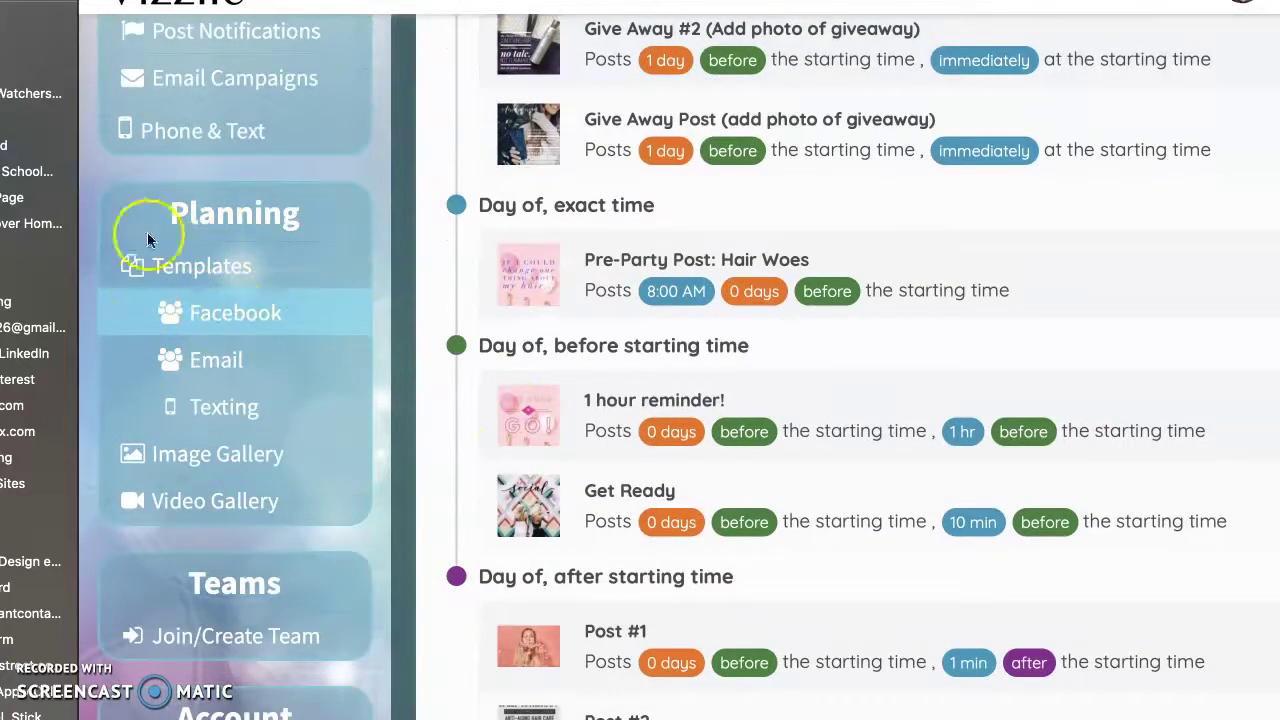
{"action": "scroll", "coordinate": [652, 346], "scroll_direction": "up", "scroll_amount": 5}
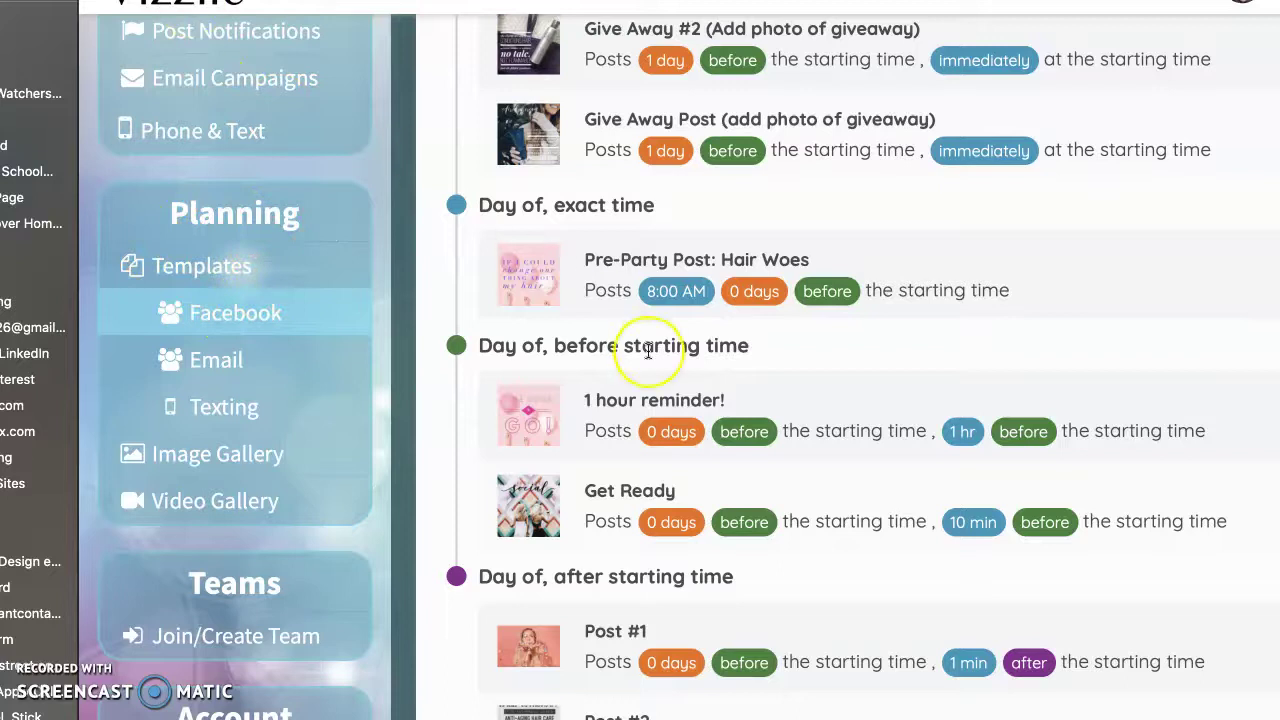
{"action": "scroll", "coordinate": [648, 349], "scroll_direction": "down", "scroll_amount": 3}
{"action": "scroll", "coordinate": [648, 349], "scroll_direction": "down", "scroll_amount": 4}
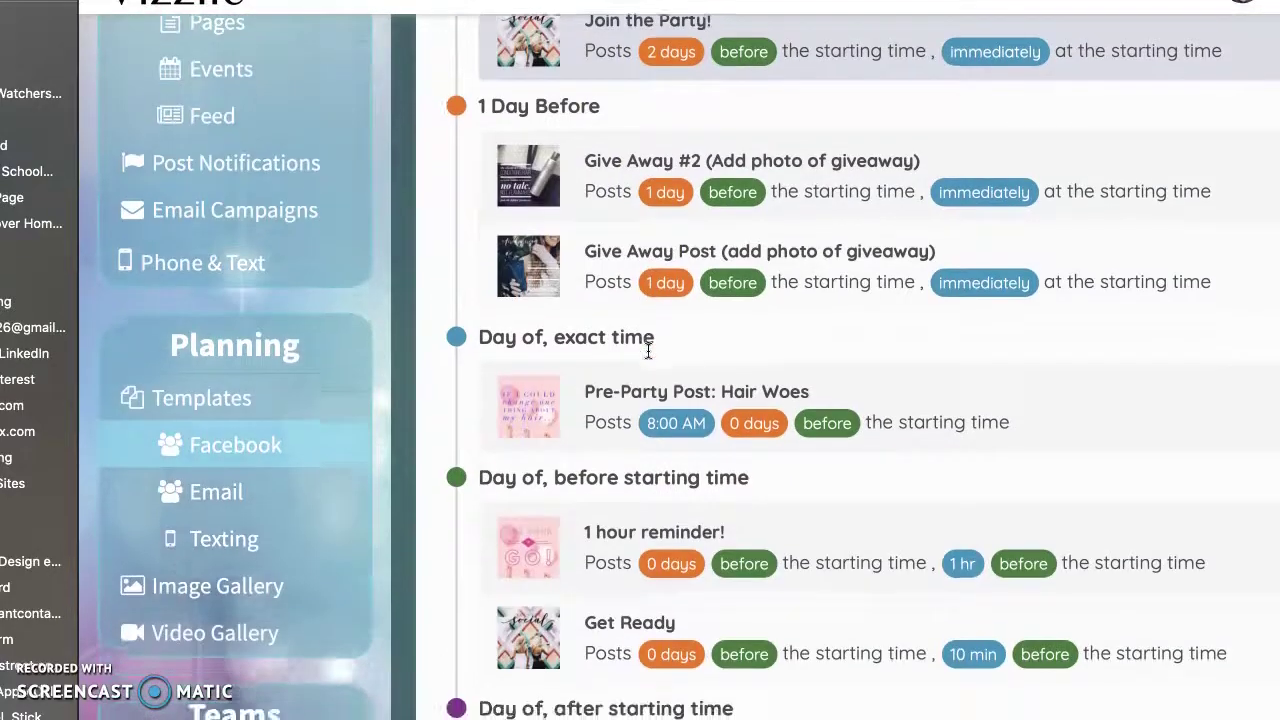
{"action": "scroll", "coordinate": [648, 349], "scroll_direction": "down", "scroll_amount": 6}
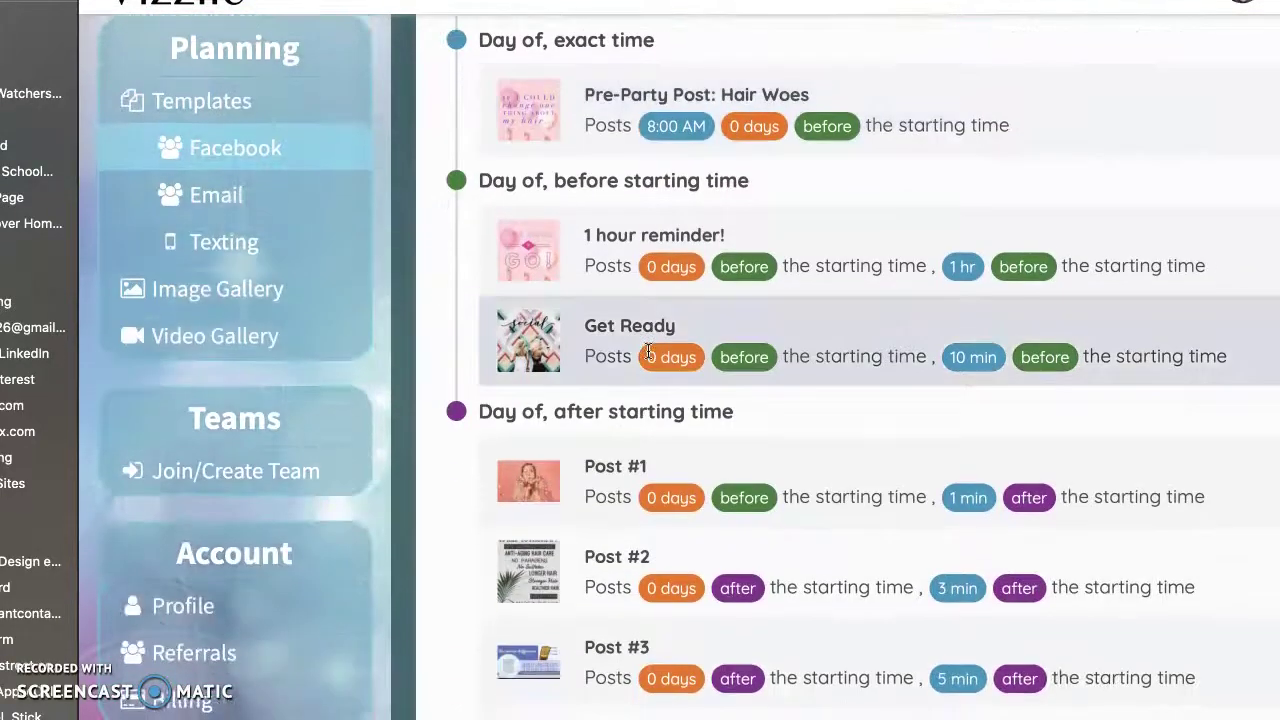
{"action": "scroll", "coordinate": [648, 349], "scroll_direction": "down", "scroll_amount": 6}
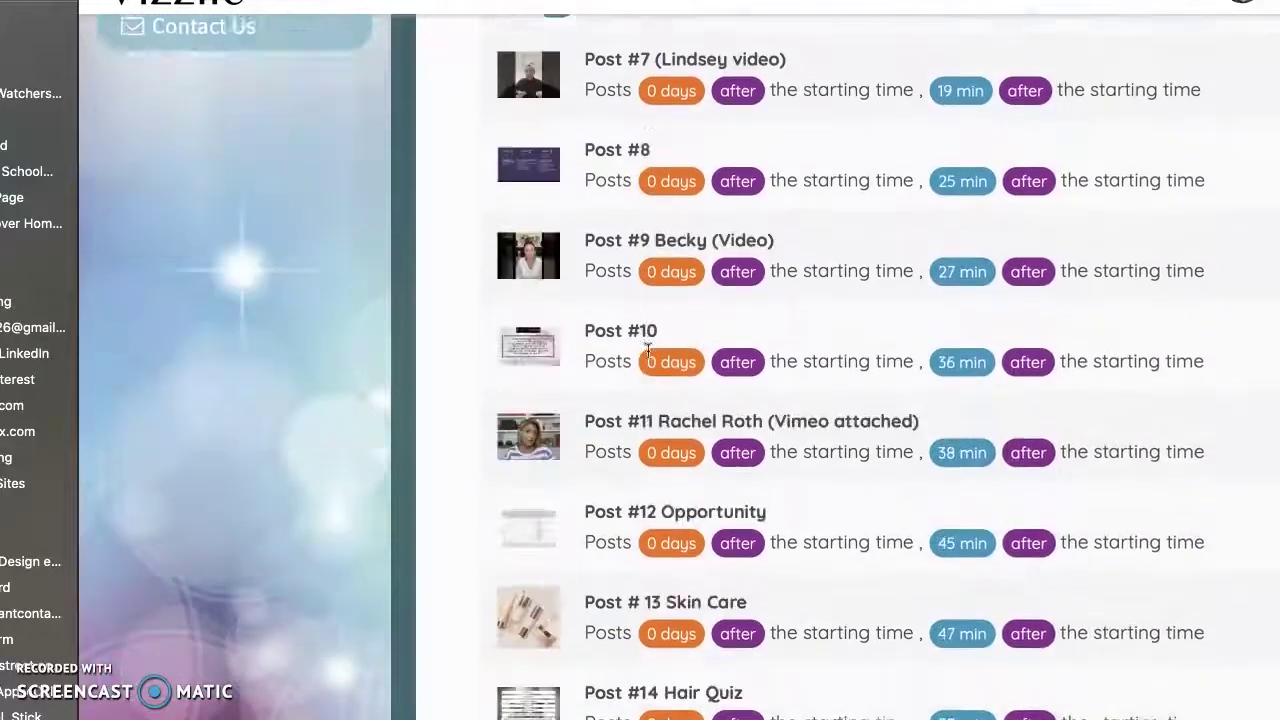
{"action": "scroll", "coordinate": [648, 349], "scroll_direction": "up", "scroll_amount": 5}
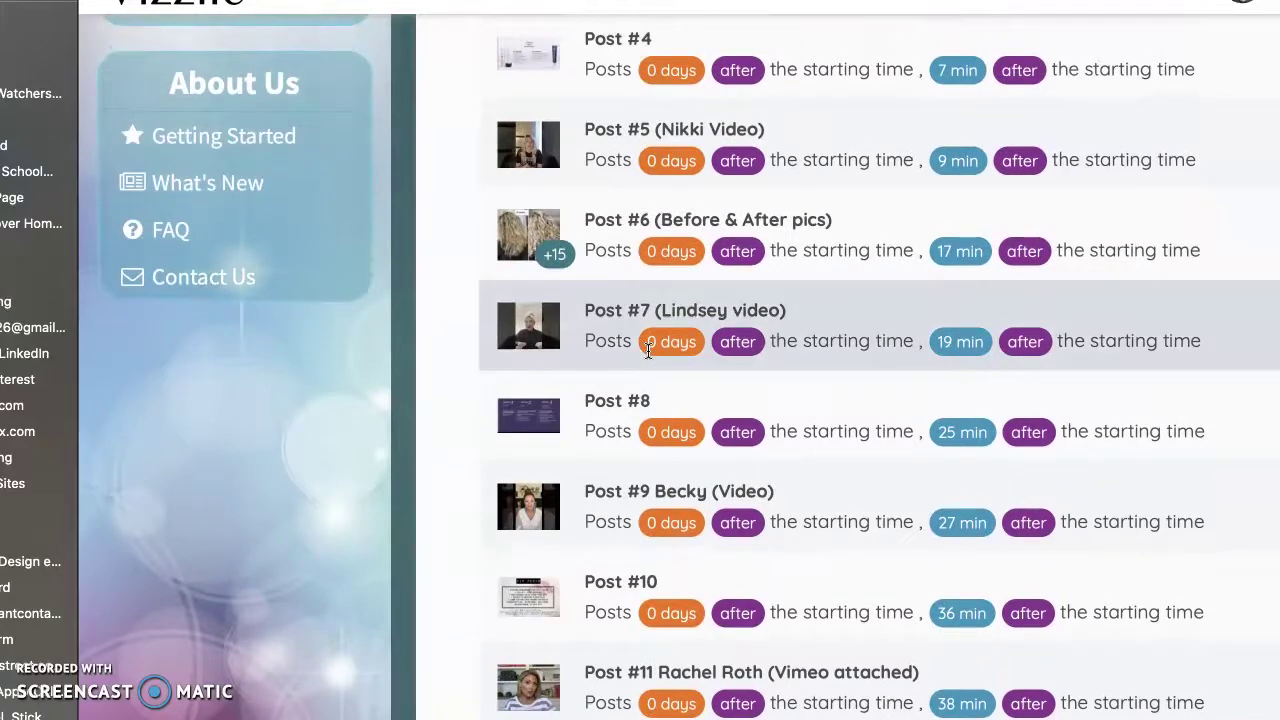
{"action": "scroll", "coordinate": [648, 349], "scroll_direction": "up", "scroll_amount": 8}
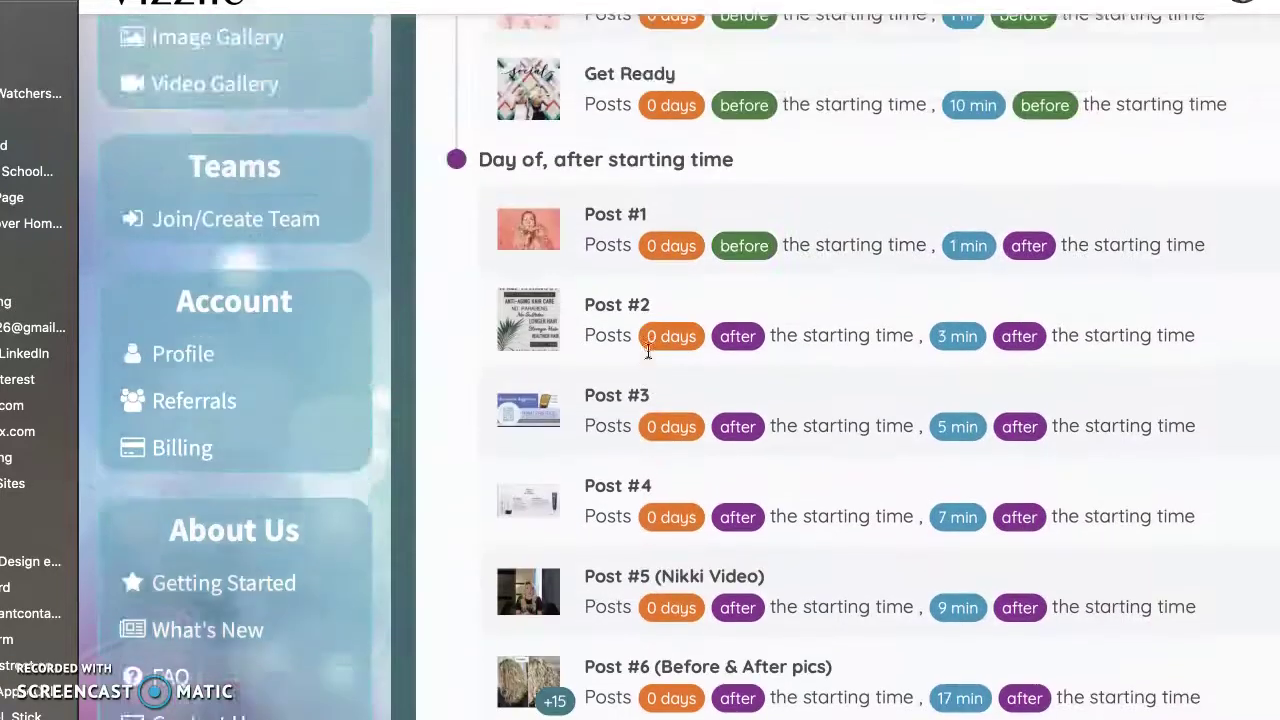
{"action": "scroll", "coordinate": [648, 349], "scroll_direction": "up", "scroll_amount": 4}
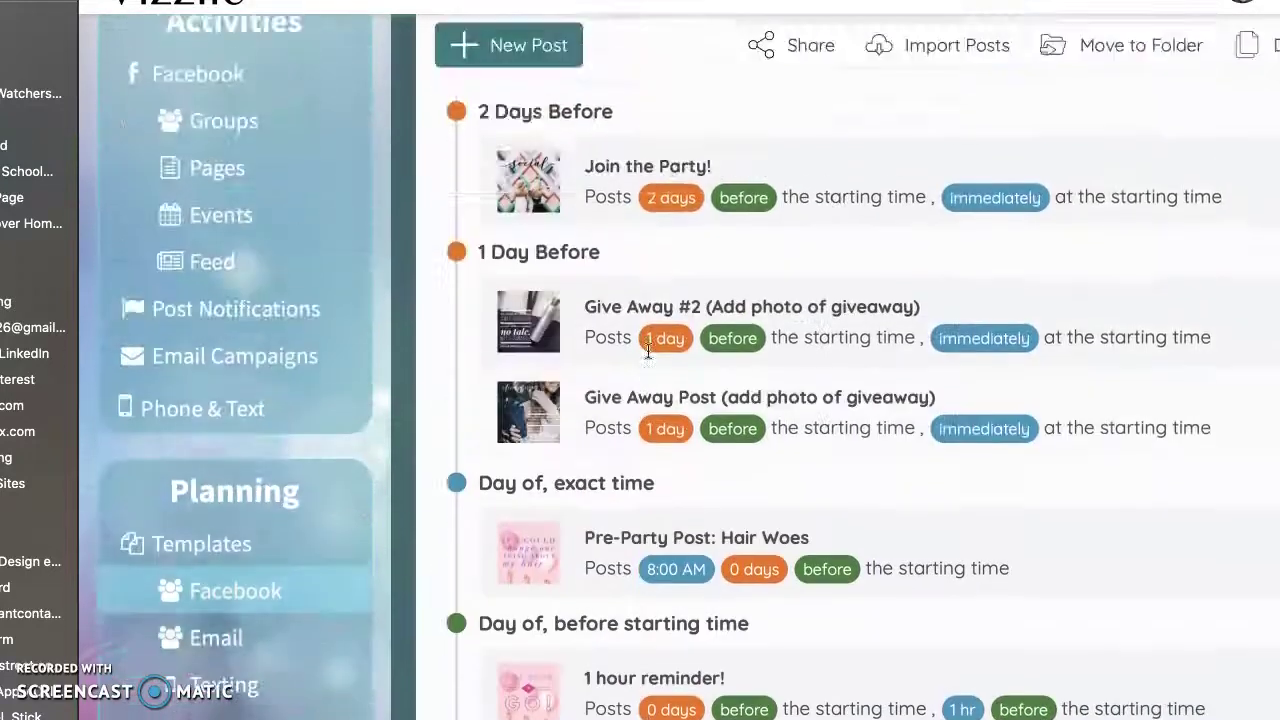
{"action": "scroll", "coordinate": [648, 349], "scroll_direction": "down", "scroll_amount": 3}
{"action": "scroll", "coordinate": [648, 349], "scroll_direction": "down", "scroll_amount": 8}
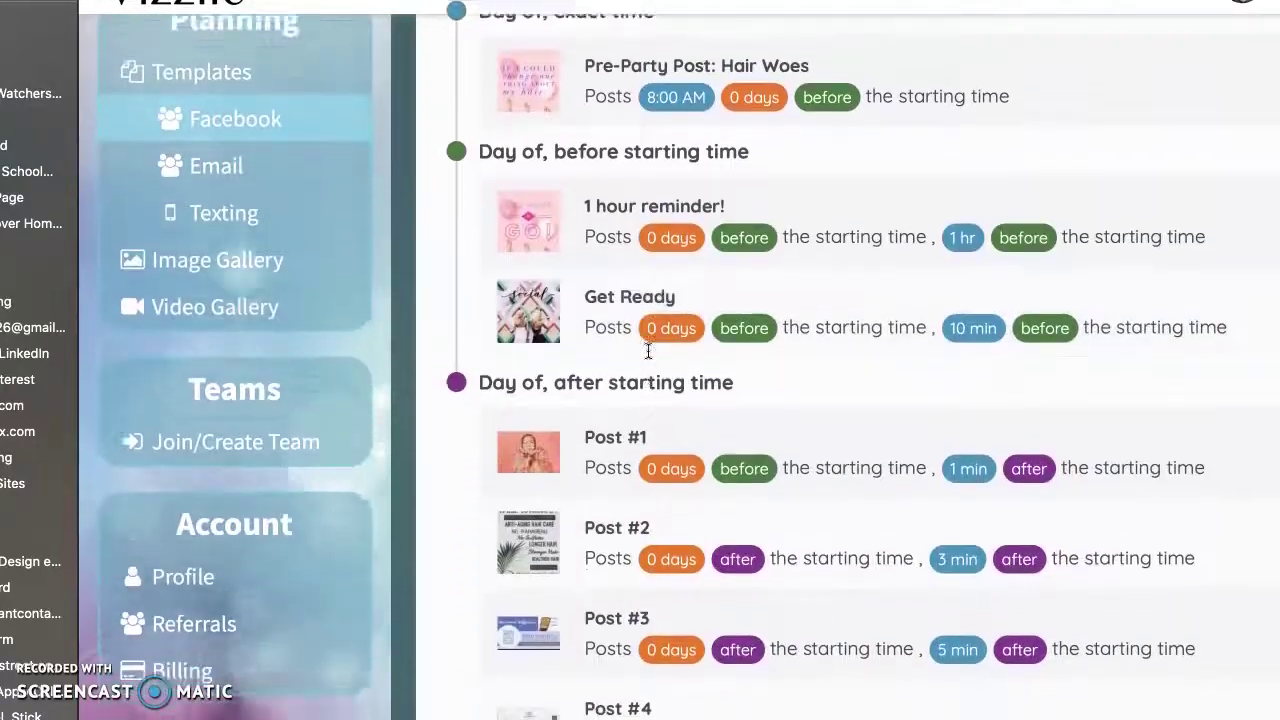
{"action": "scroll", "coordinate": [648, 350], "scroll_direction": "down", "scroll_amount": 6}
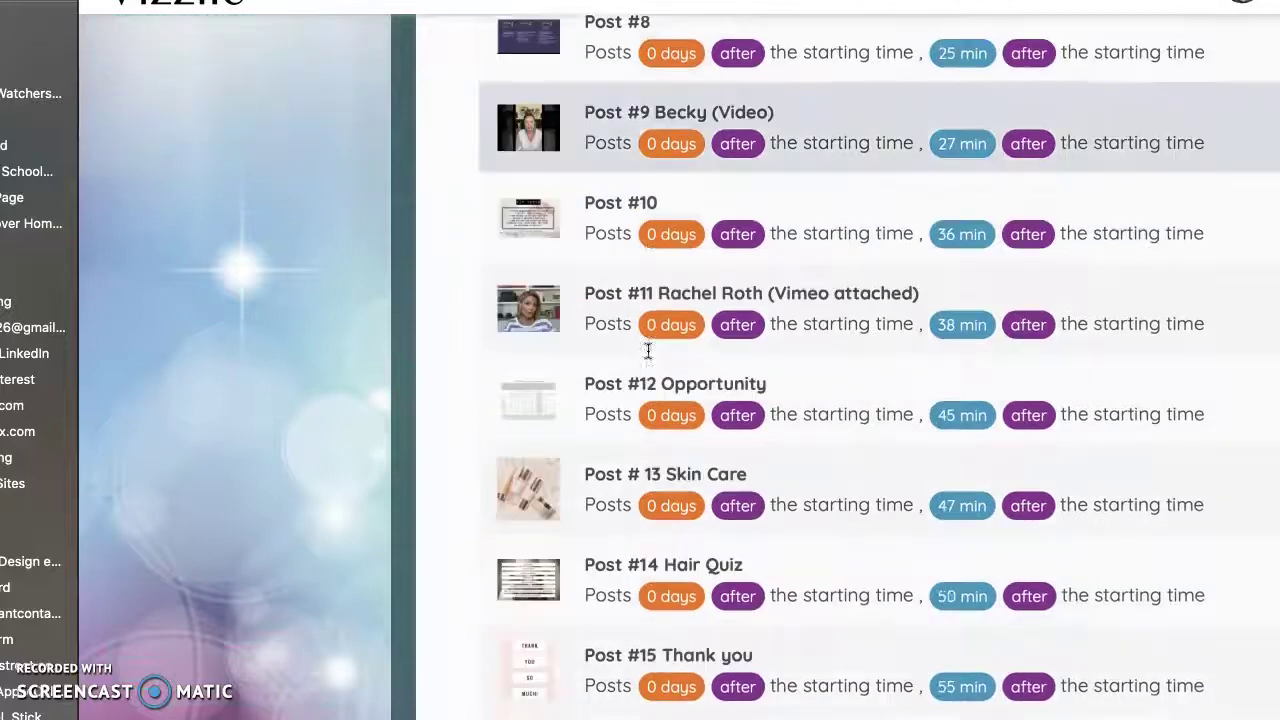
{"action": "scroll", "coordinate": [548, 500], "scroll_direction": "up", "scroll_amount": 10}
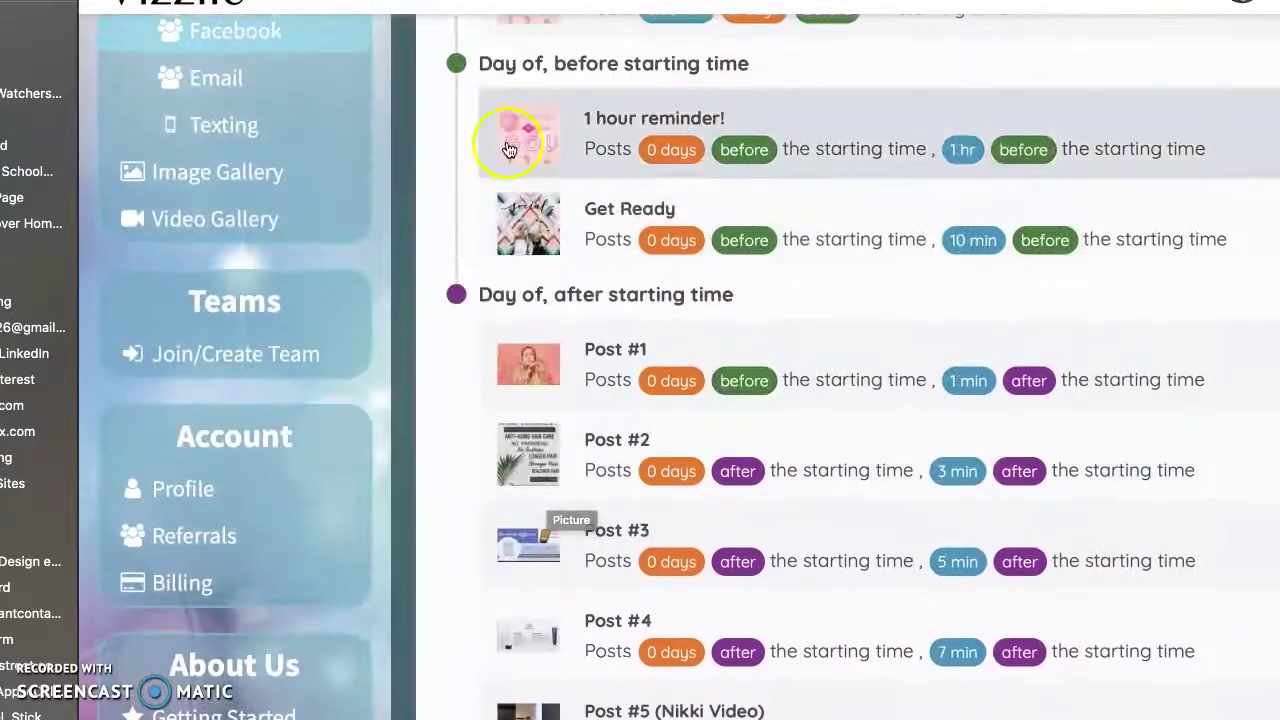
{"action": "scroll", "coordinate": [500, 135], "scroll_direction": "up", "scroll_amount": 4}
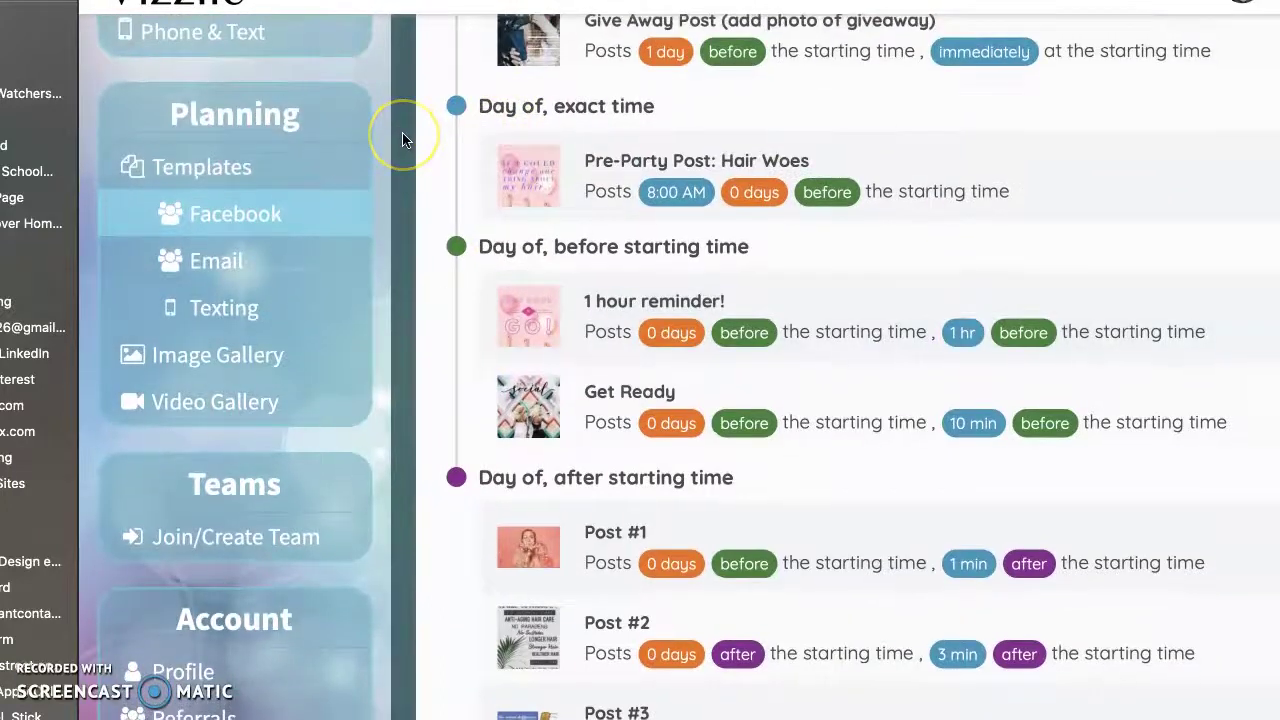
{"action": "scroll", "coordinate": [403, 140], "scroll_direction": "up", "scroll_amount": 3}
{"action": "scroll", "coordinate": [450, 150], "scroll_direction": "up", "scroll_amount": 3}
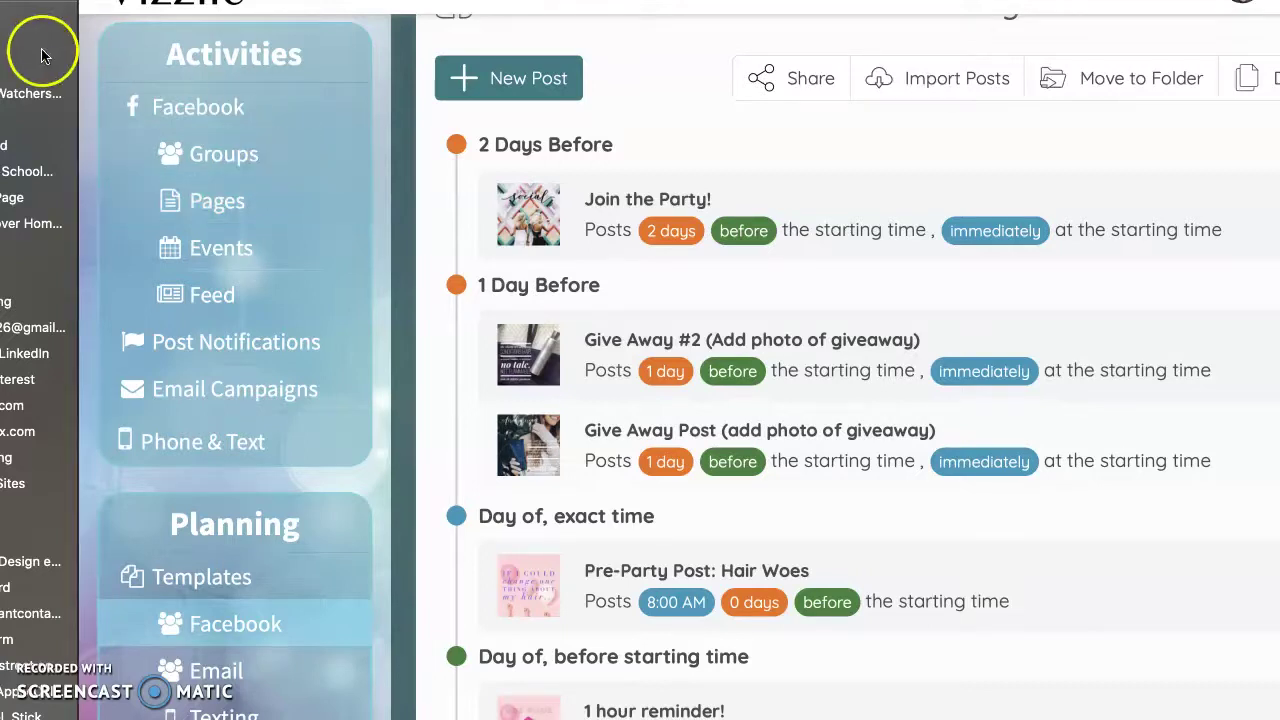
Go to the Let's Shine!! Healthy Hair, Skin and Nails! Facebook group and choose Edit Group Settings.
{"action": "key", "text": "super+l"}
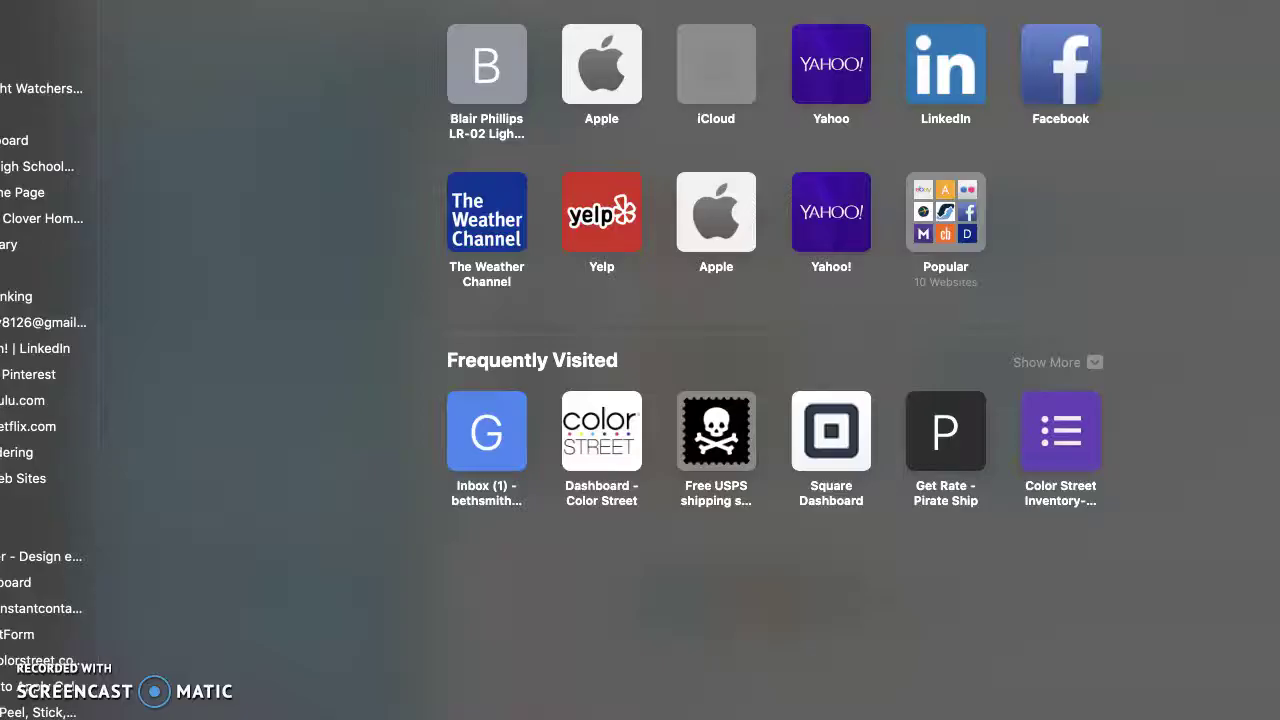
{"action": "left_click", "coordinate": [1073, 68]}
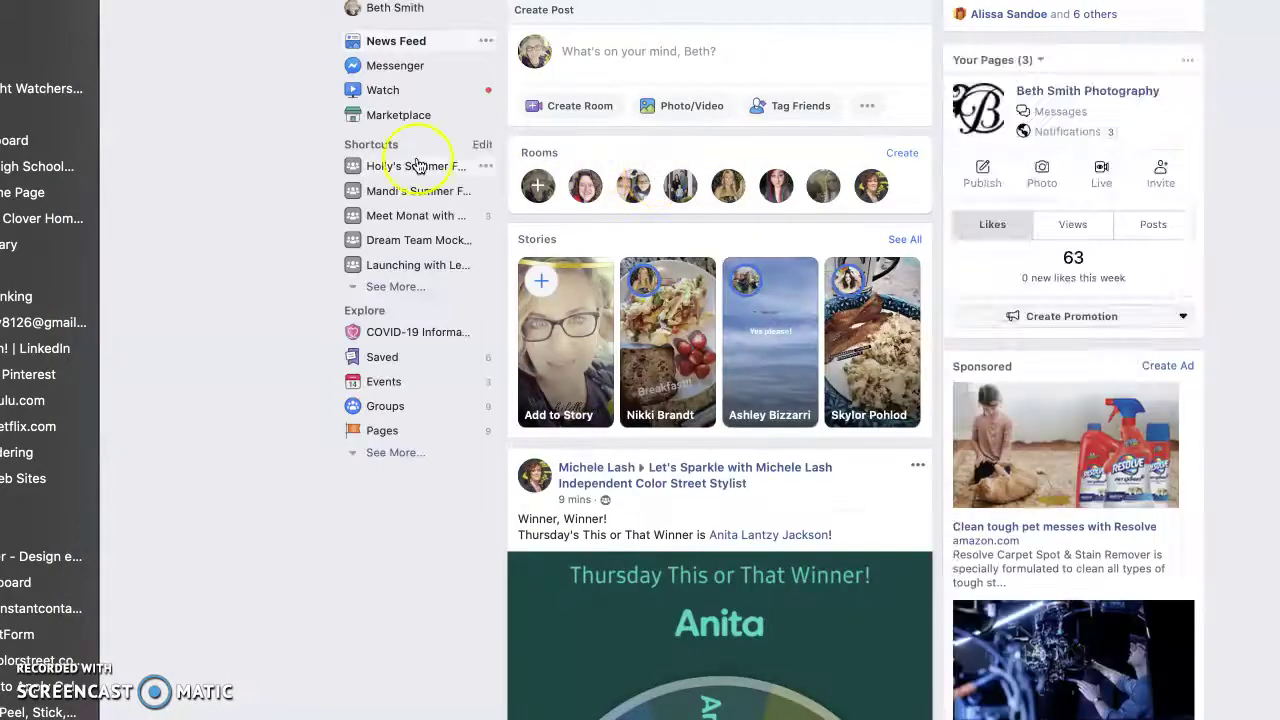
{"action": "left_click", "coordinate": [397, 288]}
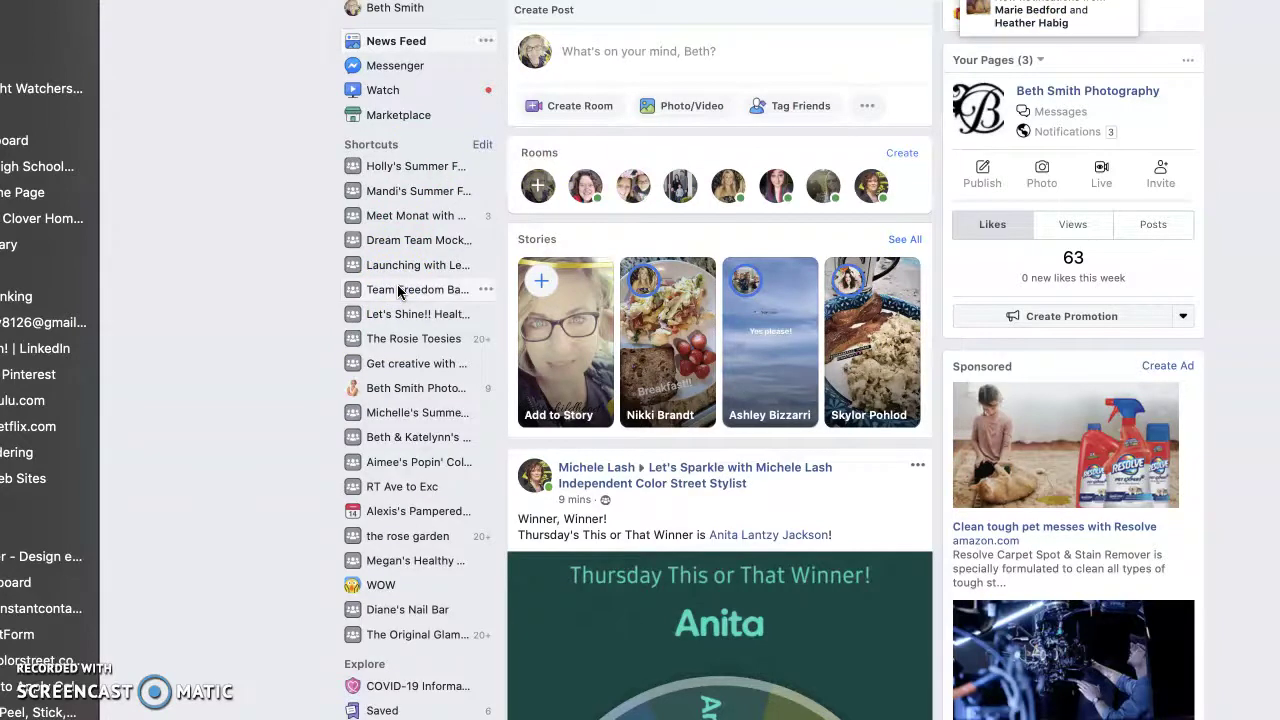
{"action": "left_click", "coordinate": [393, 315]}
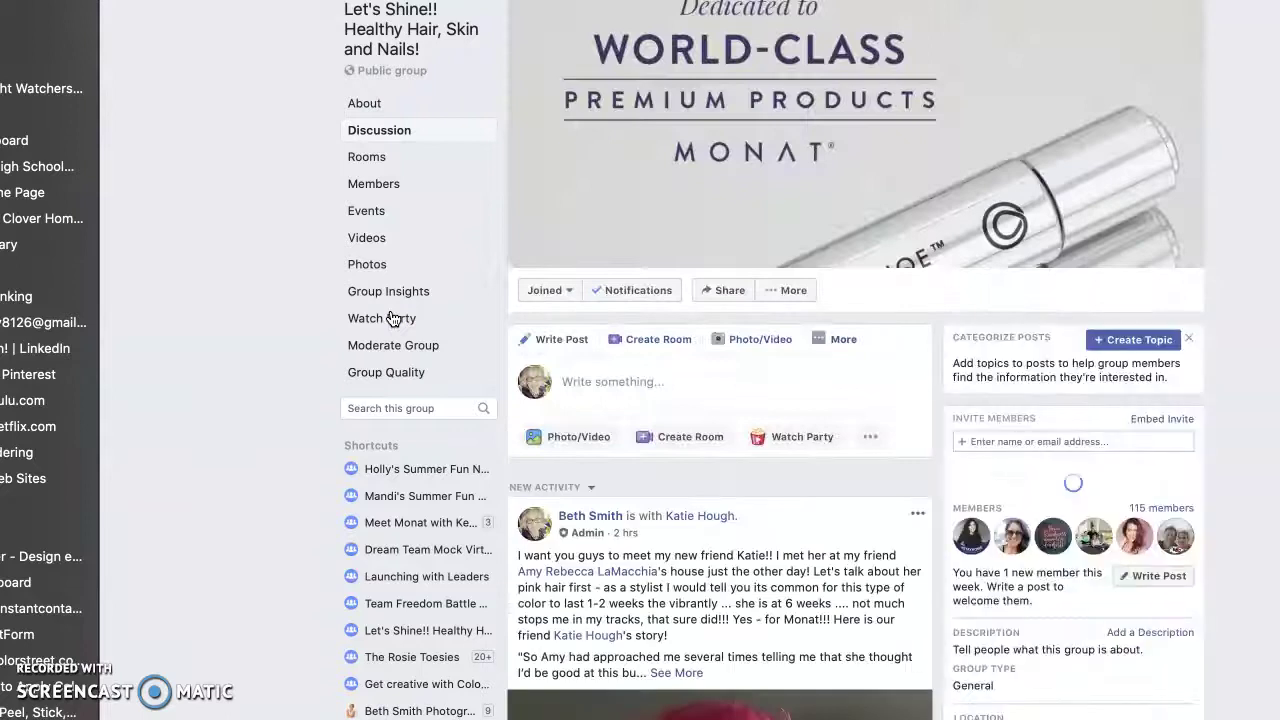
{"action": "left_click", "coordinate": [789, 292]}
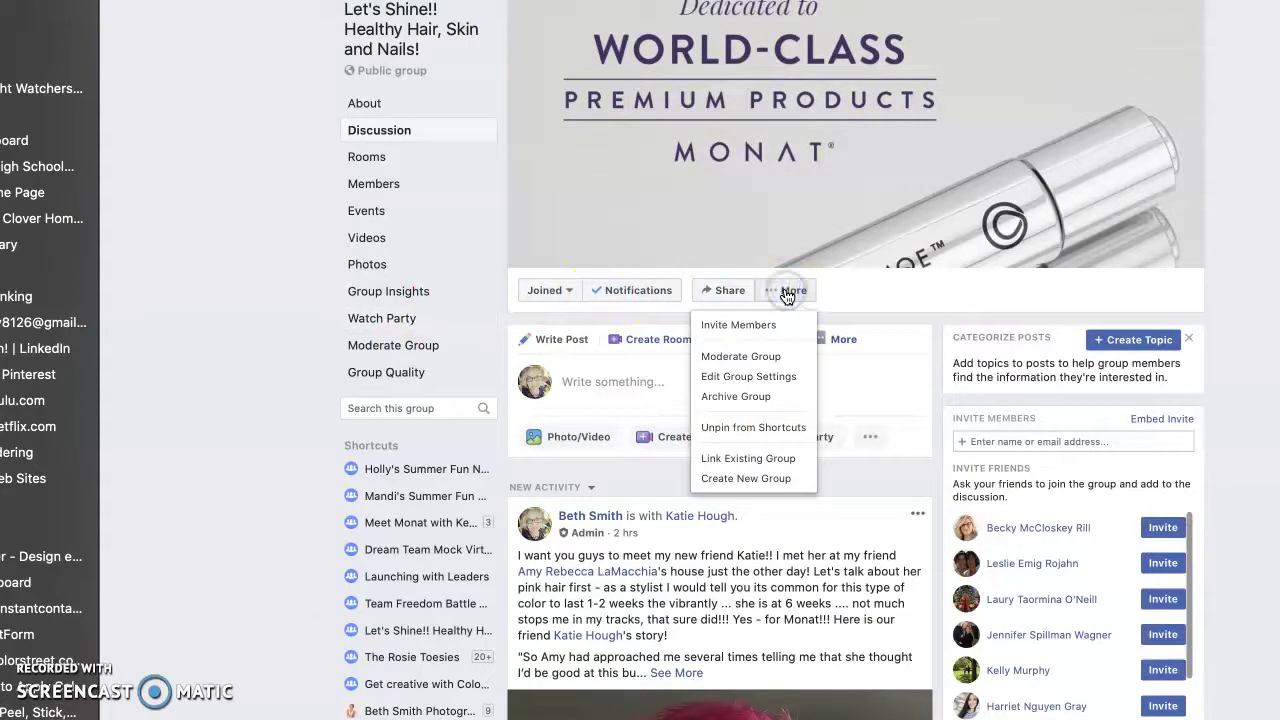
{"action": "left_click", "coordinate": [748, 385]}
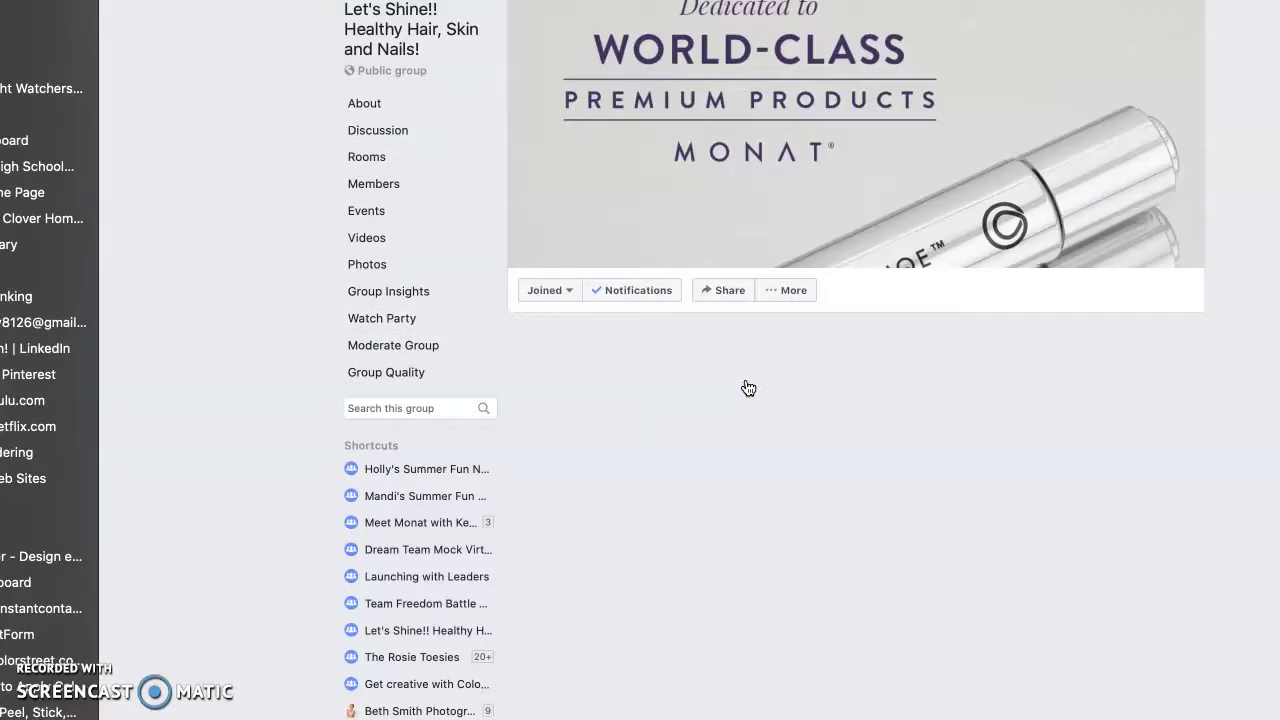
Browse the group's app catalogue without adding anything, confirming Vizzlie is already a group app.
{"action": "left_click", "coordinate": [749, 449]}
{"action": "scroll", "coordinate": [749, 449], "scroll_direction": "down", "scroll_amount": 2}
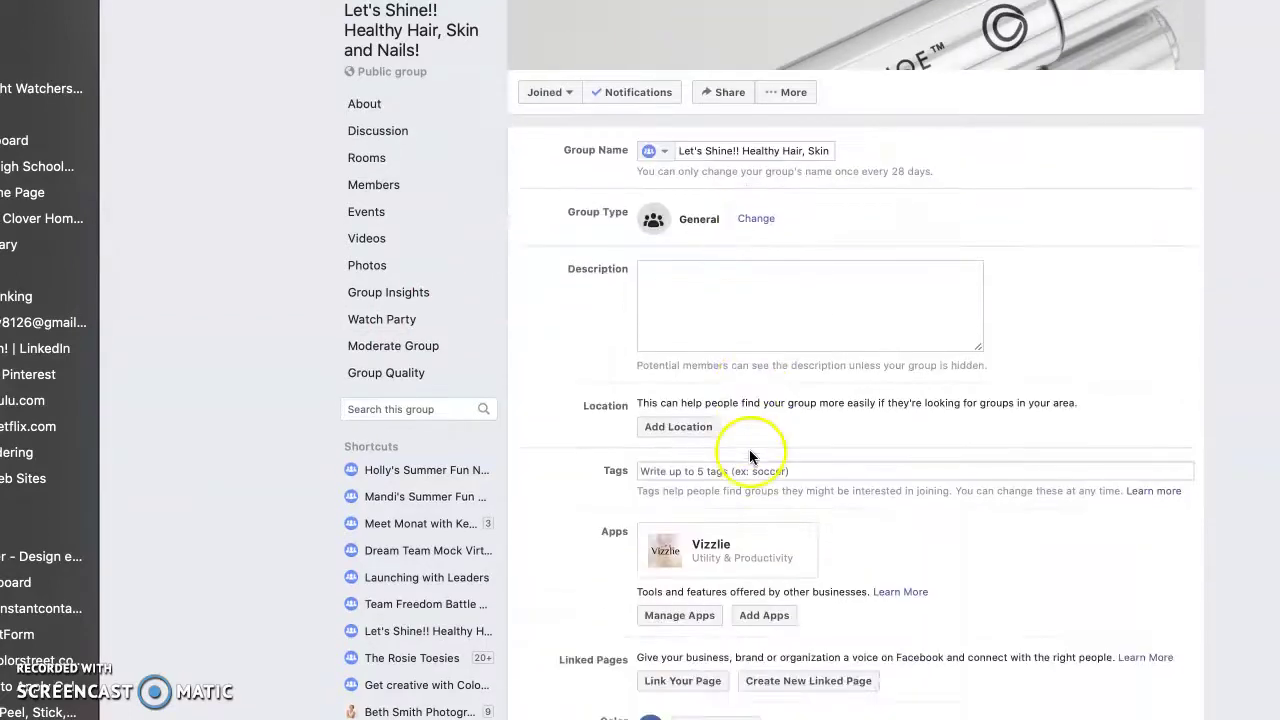
{"action": "scroll", "coordinate": [750, 453], "scroll_direction": "down", "scroll_amount": 2}
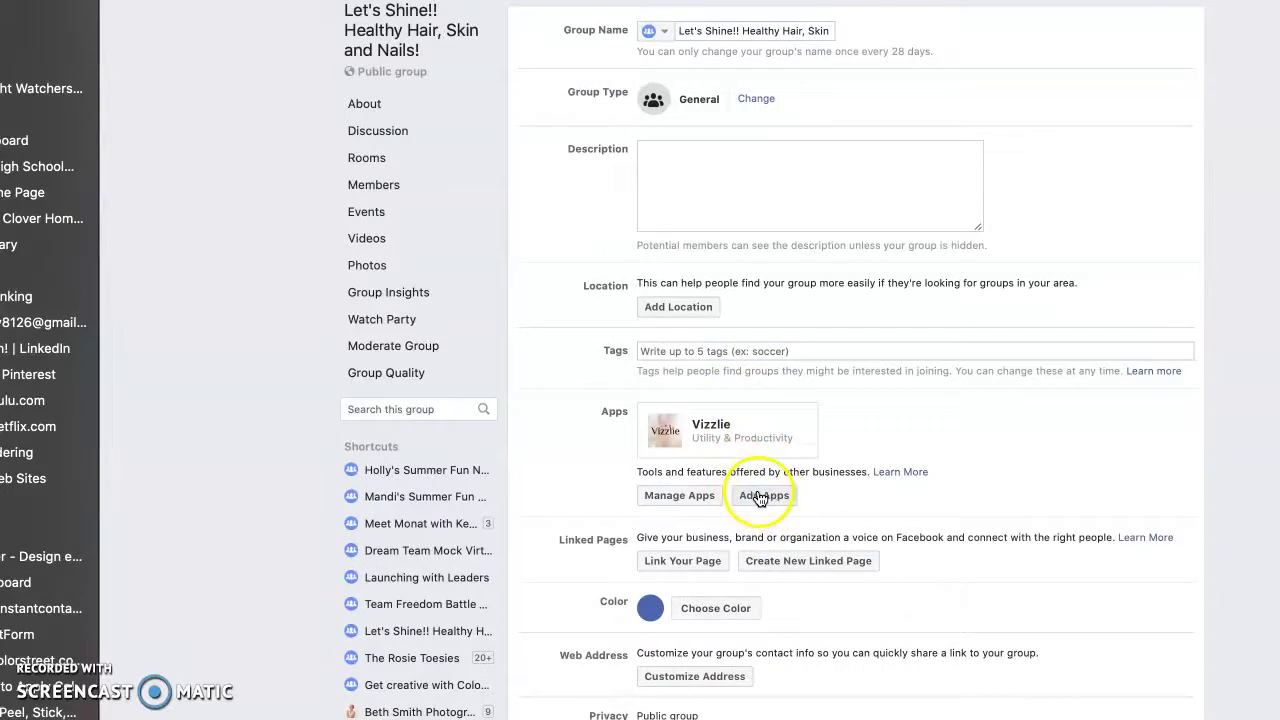
{"action": "left_click", "coordinate": [761, 497]}
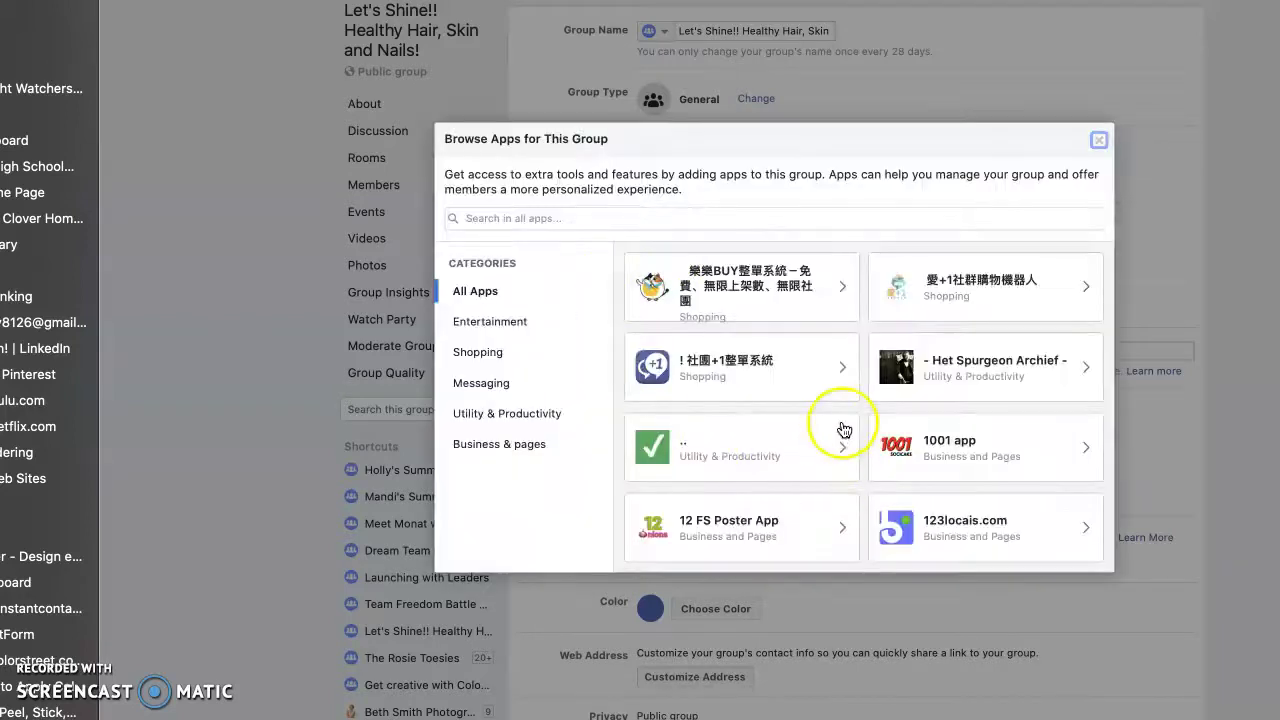
{"action": "left_click", "coordinate": [478, 220]}
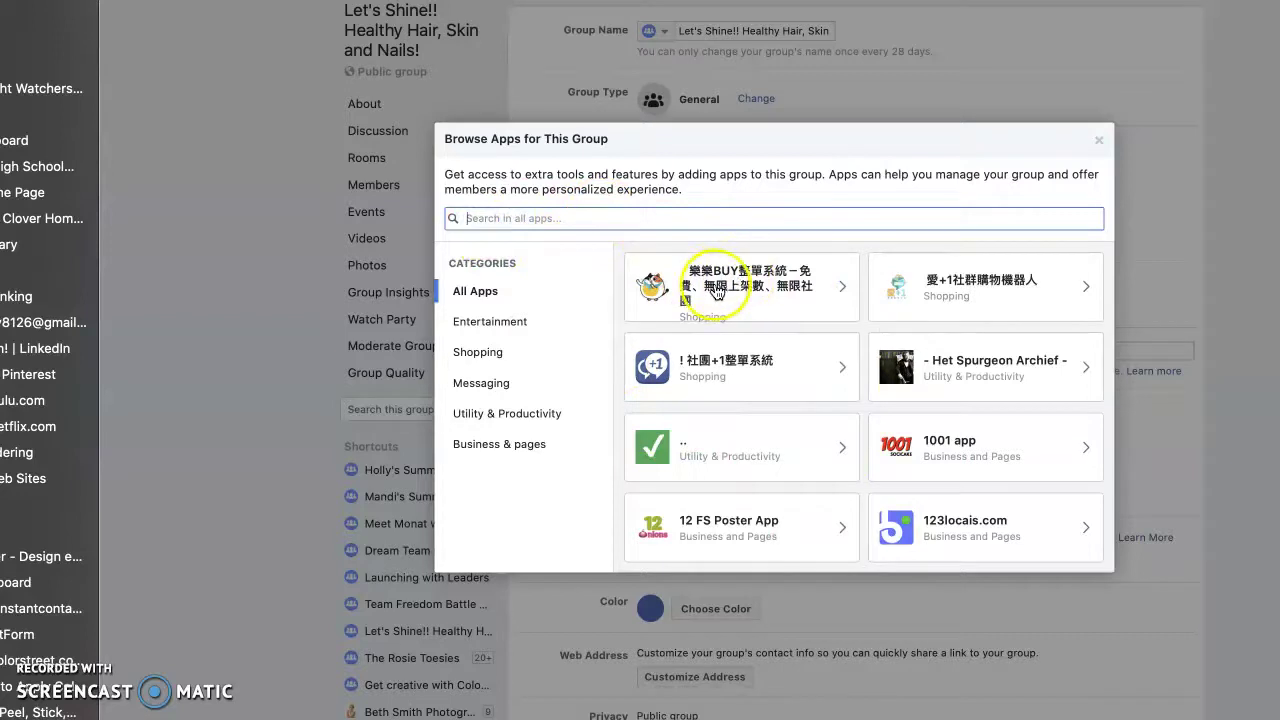
{"action": "left_click", "coordinate": [1099, 140]}
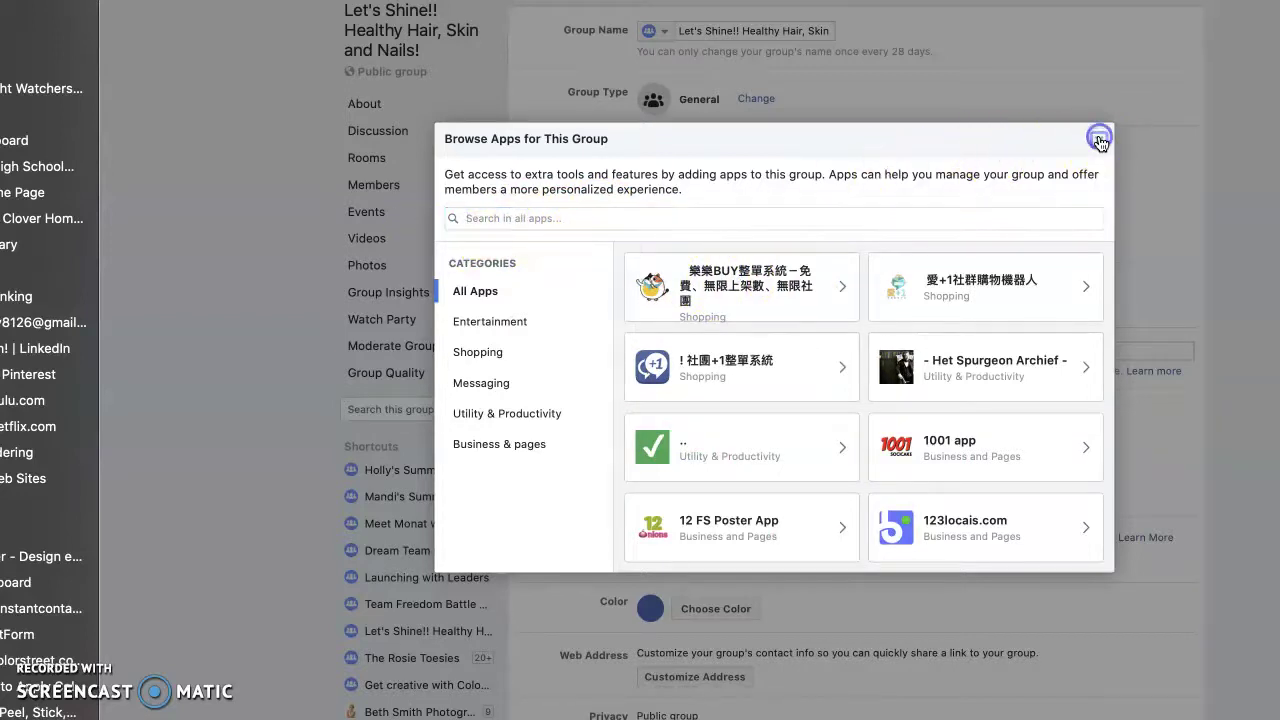
{"action": "scroll", "coordinate": [210, 377], "scroll_direction": "down", "scroll_amount": 10}
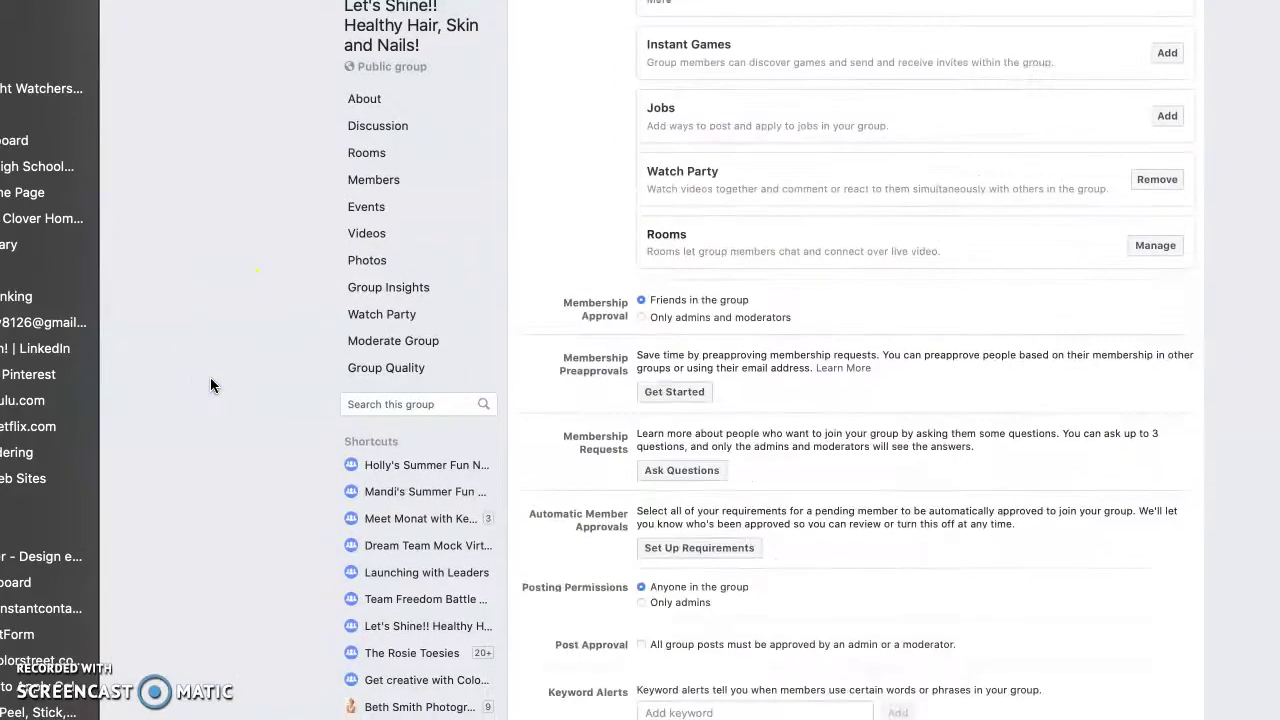
{"action": "scroll", "coordinate": [210, 377], "scroll_direction": "up", "scroll_amount": 1}
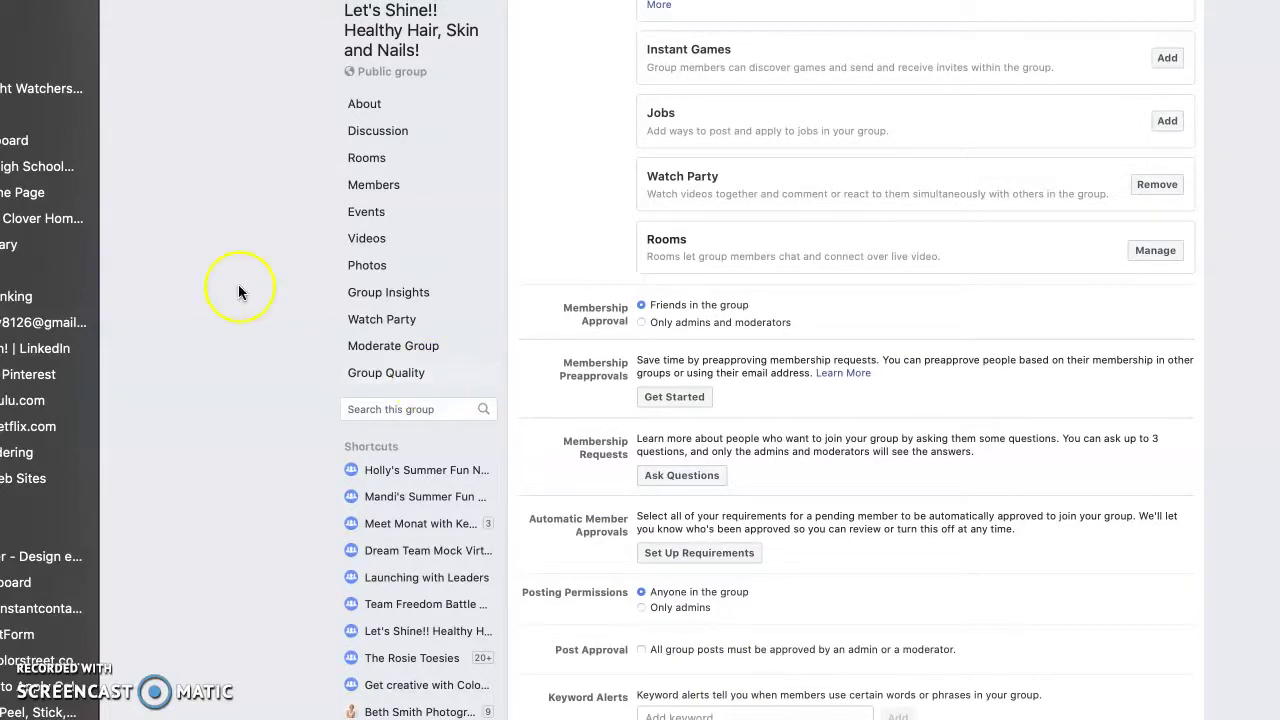
{"action": "scroll", "coordinate": [238, 284], "scroll_direction": "up", "scroll_amount": 10}
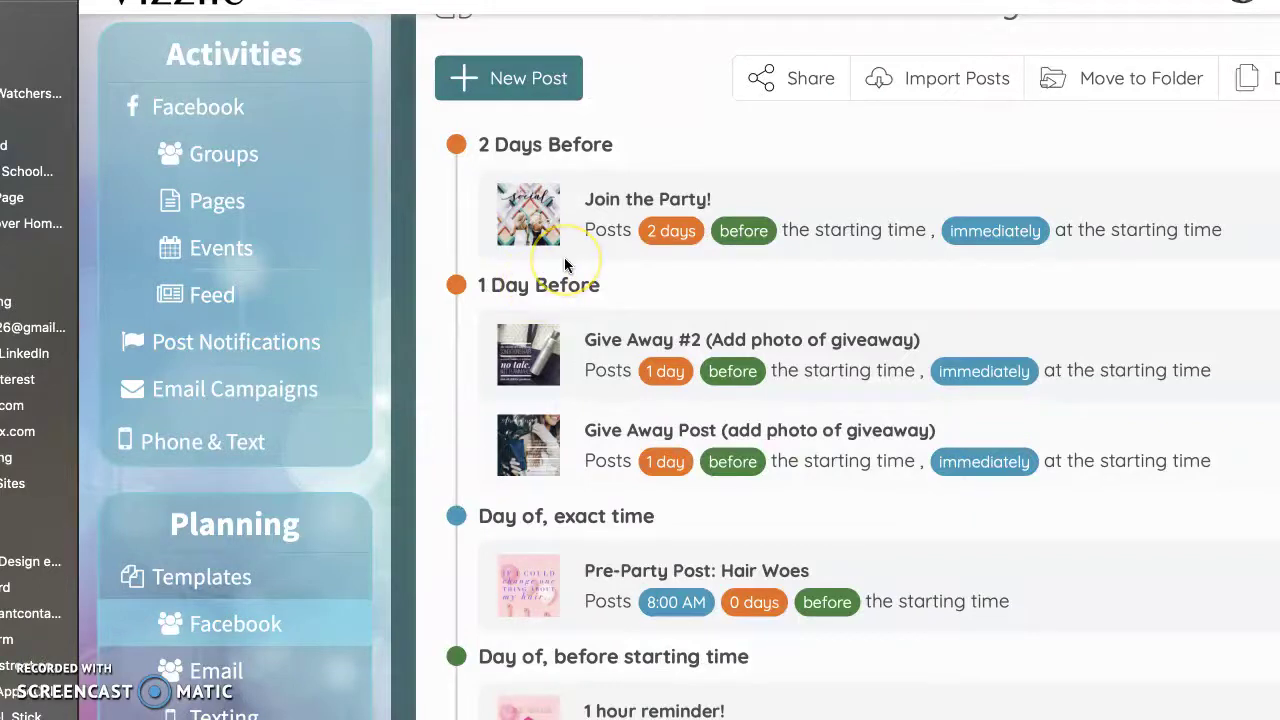
Show Vizzlie's Facebook Groups page and scroll to the Let's Shine group card at 0 posts.
{"action": "scroll", "coordinate": [268, 532], "scroll_direction": "down", "scroll_amount": 2}
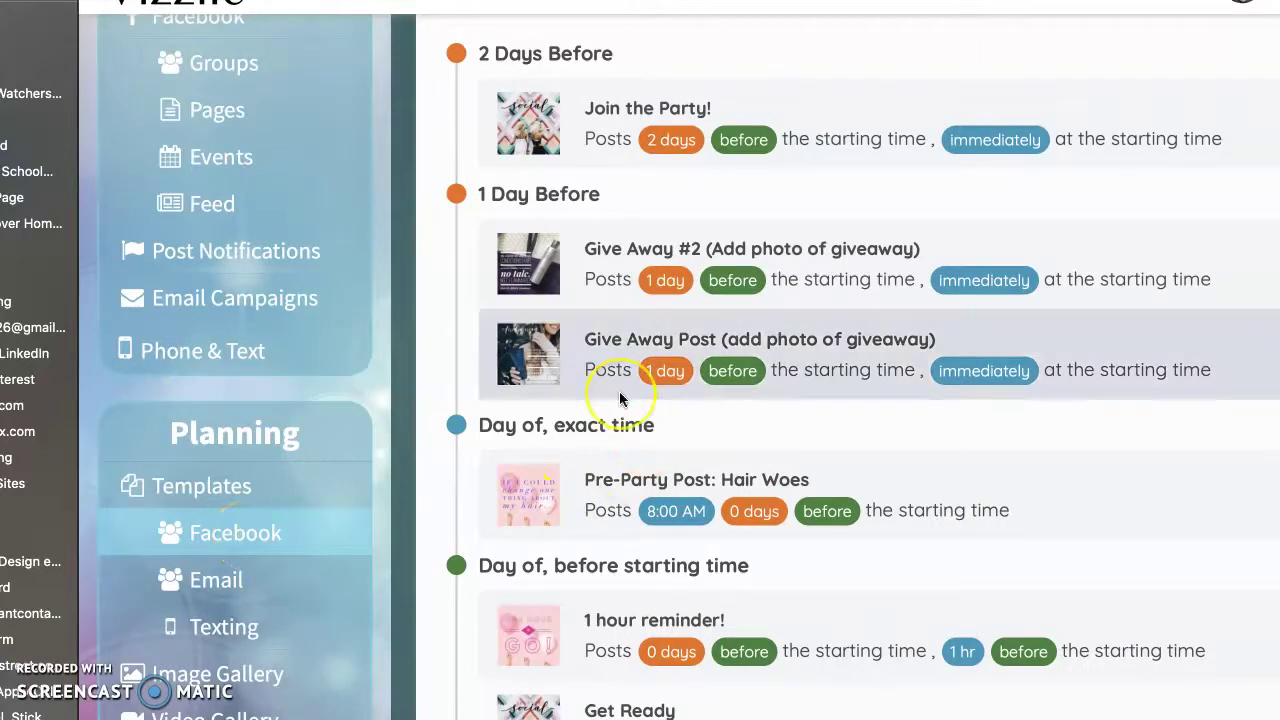
{"action": "scroll", "coordinate": [600, 368], "scroll_direction": "down", "scroll_amount": 1}
{"action": "scroll", "coordinate": [615, 390], "scroll_direction": "up", "scroll_amount": 2}
{"action": "scroll", "coordinate": [560, 370], "scroll_direction": "up", "scroll_amount": 2}
{"action": "left_click", "coordinate": [199, 174]}
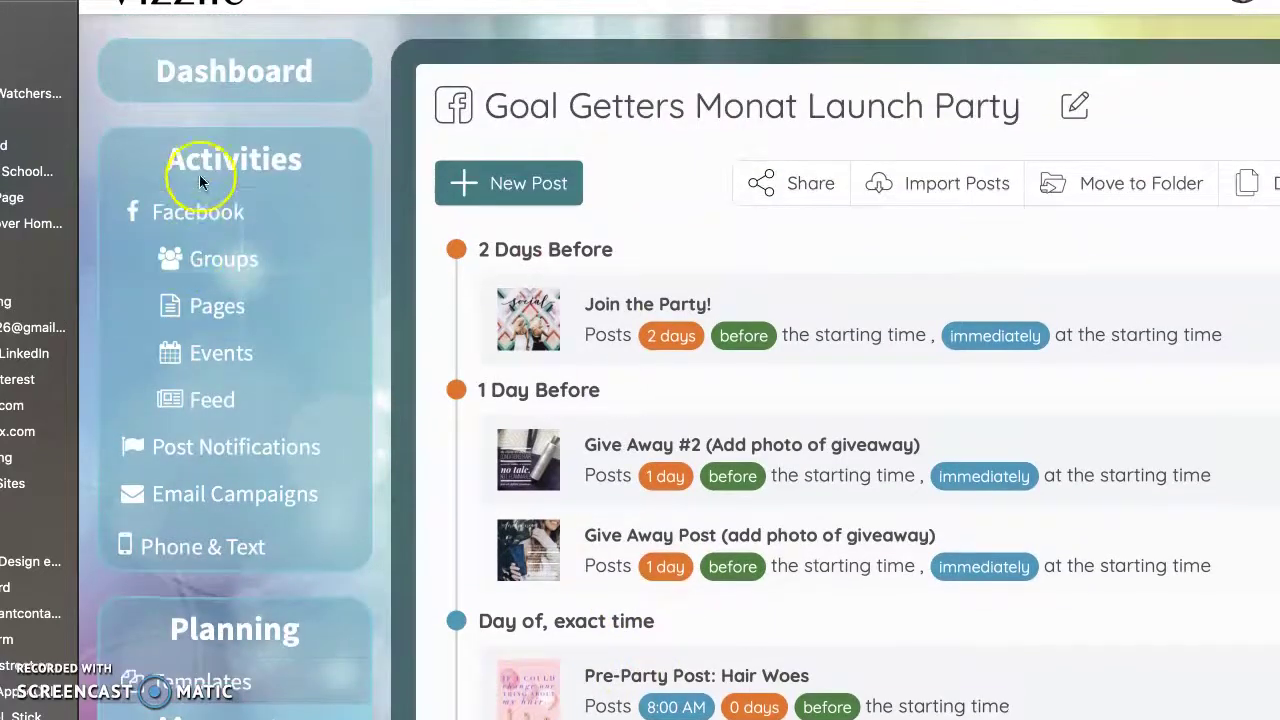
{"action": "mouse_move", "coordinate": [211, 271]}
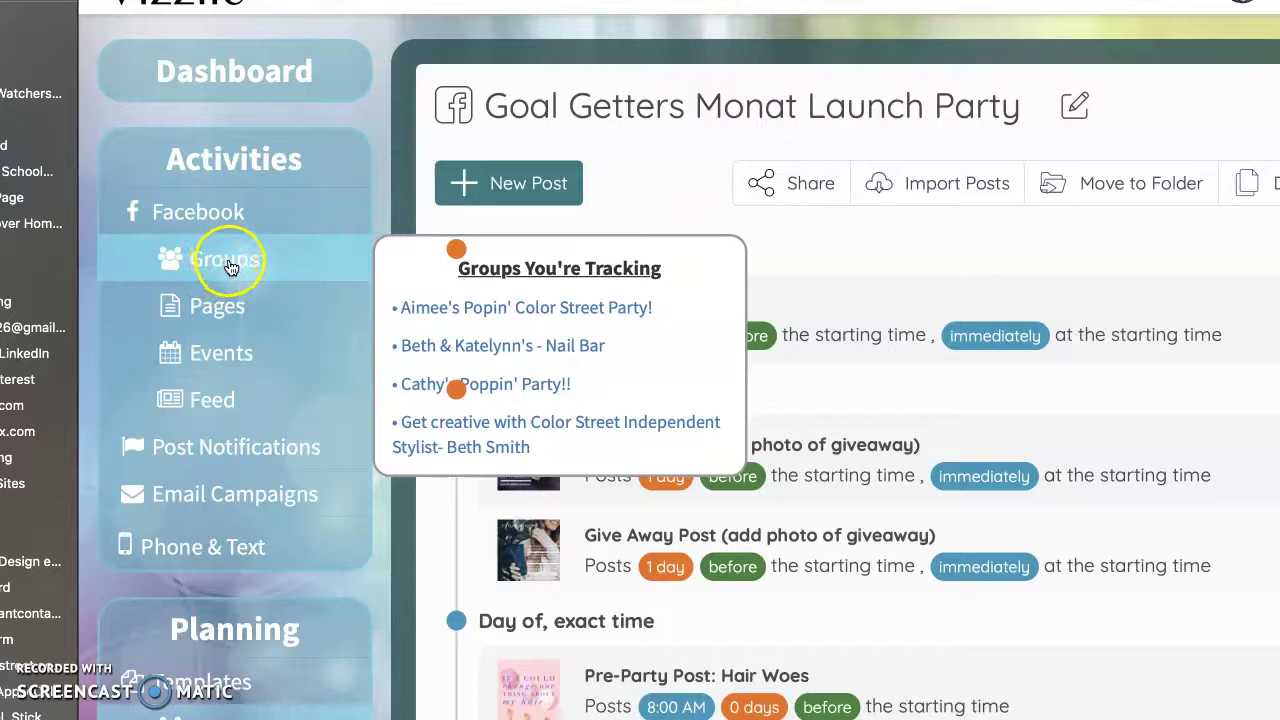
{"action": "left_click", "coordinate": [229, 267]}
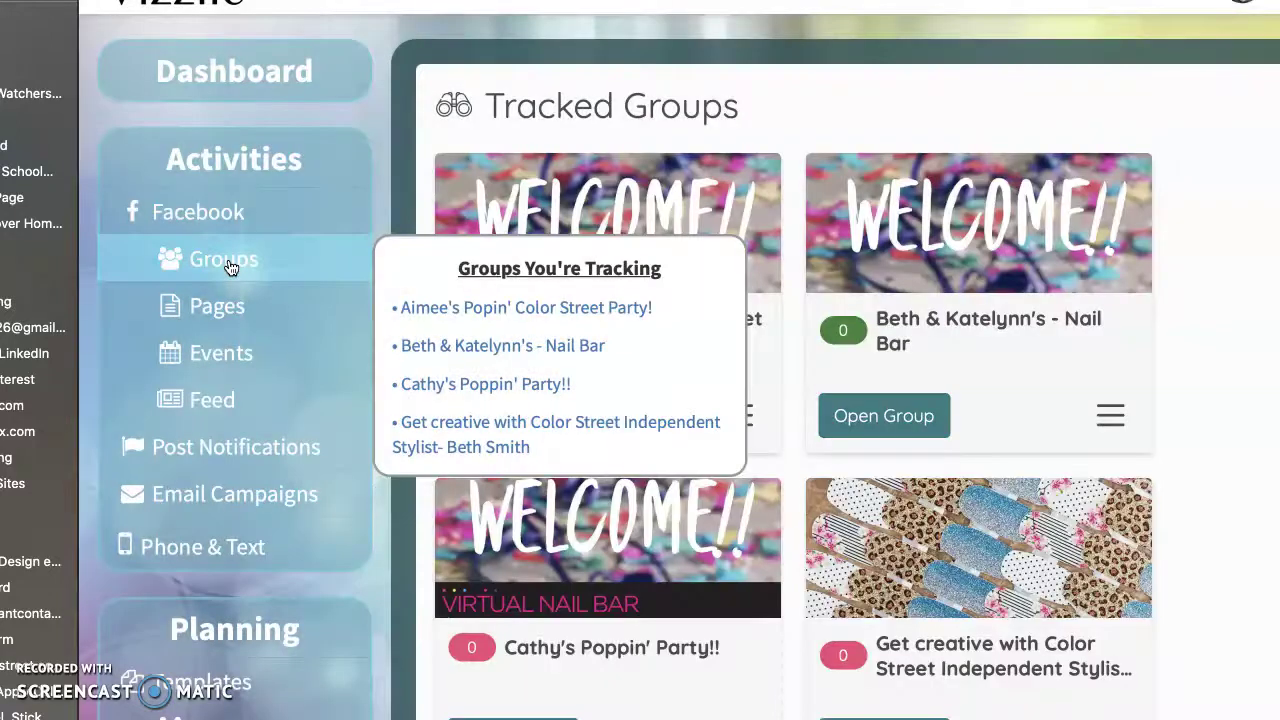
{"action": "scroll", "coordinate": [560, 380], "scroll_direction": "down", "scroll_amount": 5}
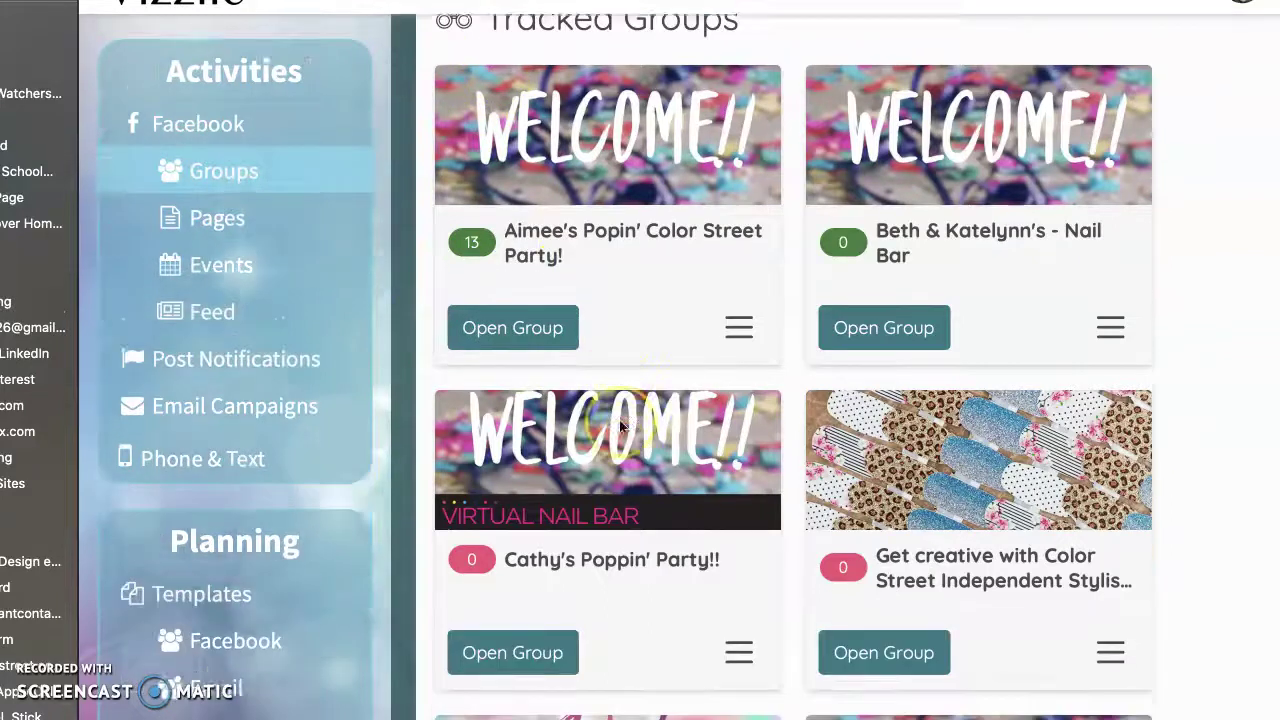
{"action": "scroll", "coordinate": [619, 421], "scroll_direction": "down", "scroll_amount": 10}
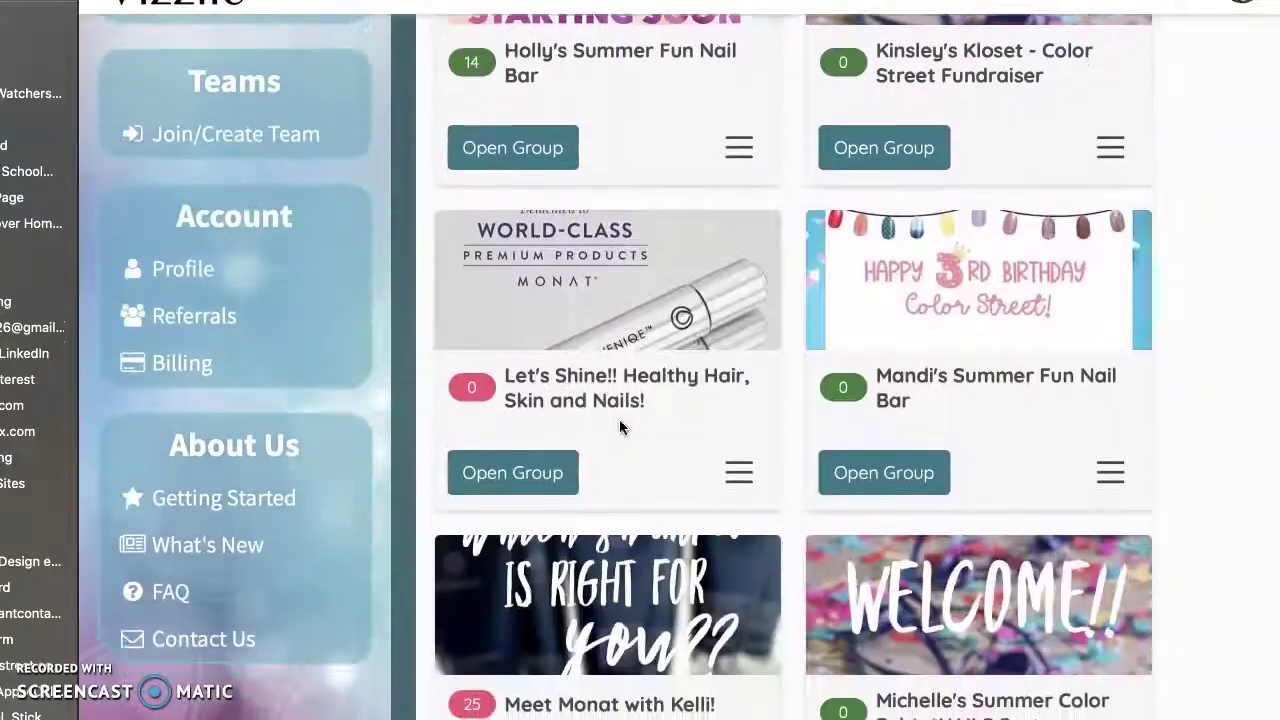
{"action": "scroll", "coordinate": [619, 427], "scroll_direction": "down", "scroll_amount": 1}
{"action": "scroll", "coordinate": [619, 425], "scroll_direction": "up", "scroll_amount": 4}
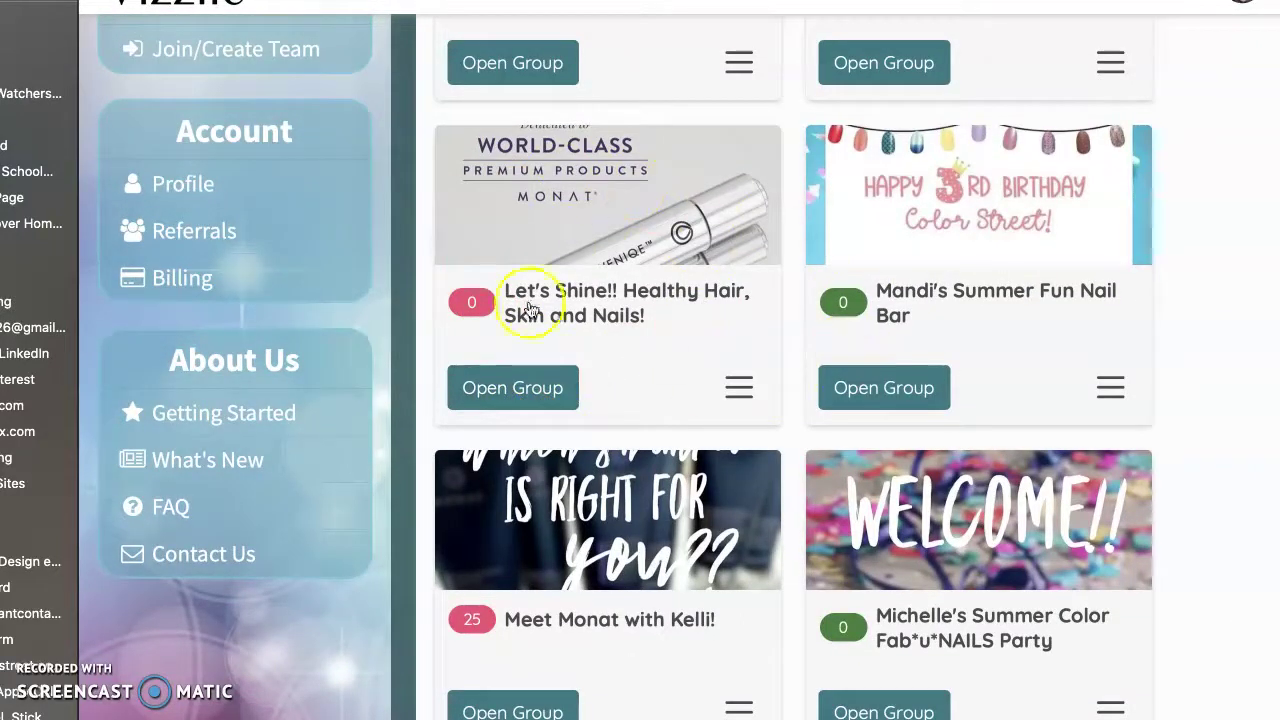
Open the Let's Shine group overview and scroll down to its Scheduled Posts, posting still off.
{"action": "left_click", "coordinate": [520, 389]}
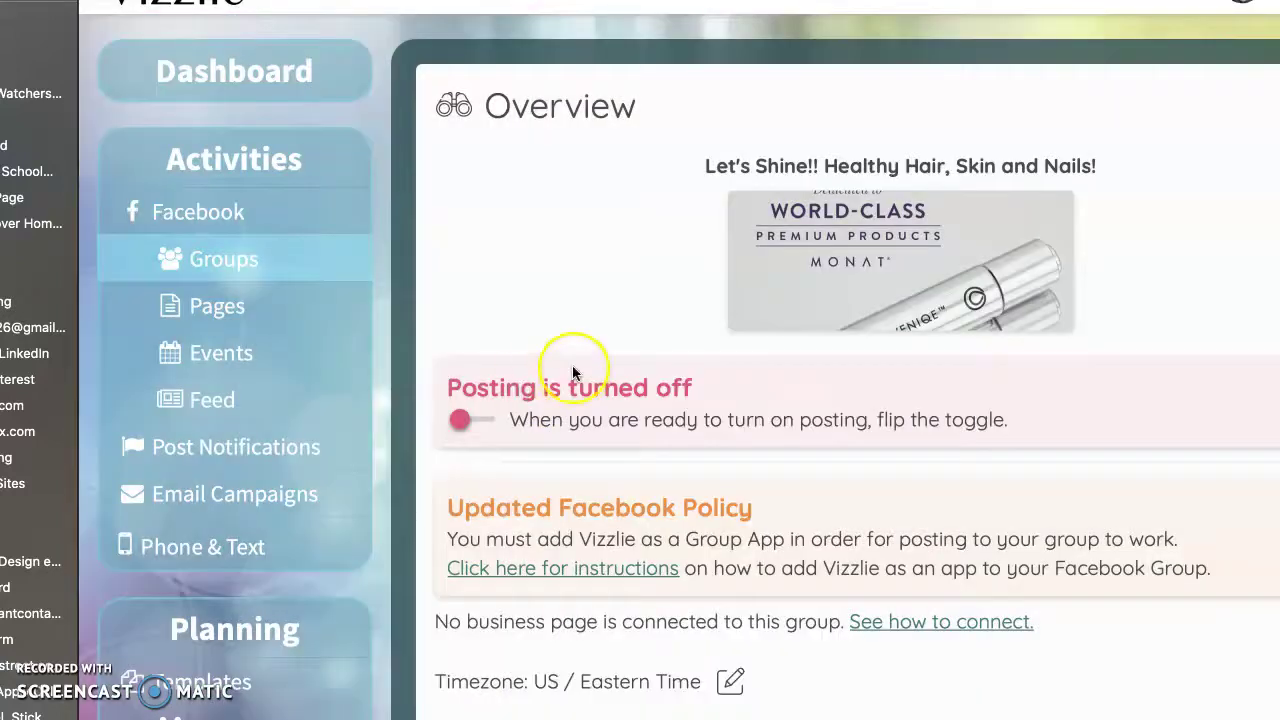
{"action": "scroll", "coordinate": [571, 371], "scroll_direction": "down", "scroll_amount": 2}
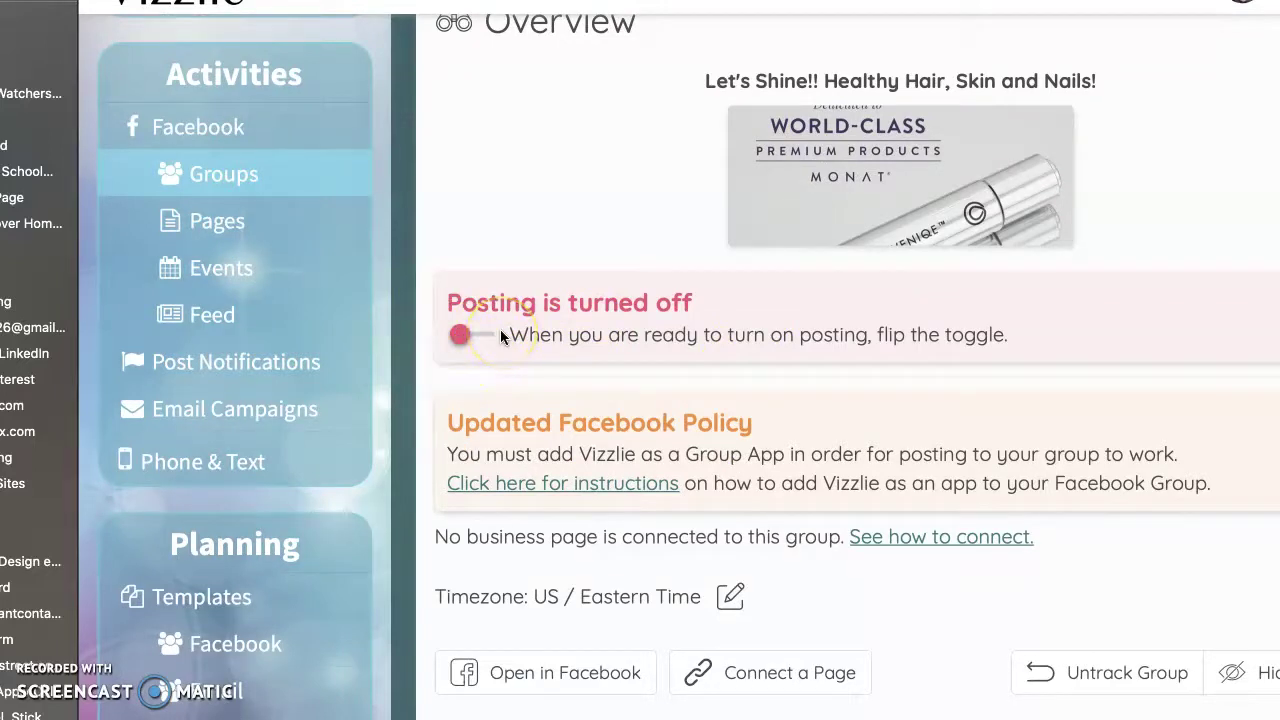
{"action": "scroll", "coordinate": [502, 337], "scroll_direction": "down", "scroll_amount": 5}
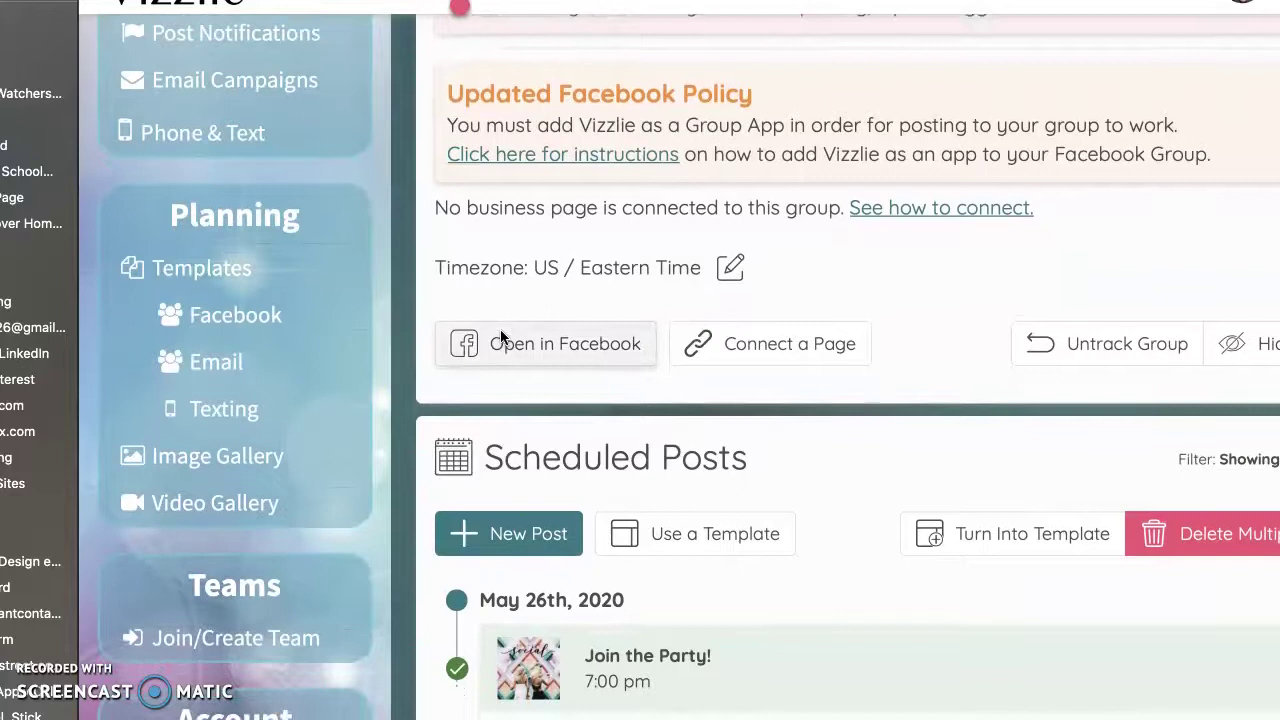
{"action": "scroll", "coordinate": [502, 337], "scroll_direction": "down", "scroll_amount": 1}
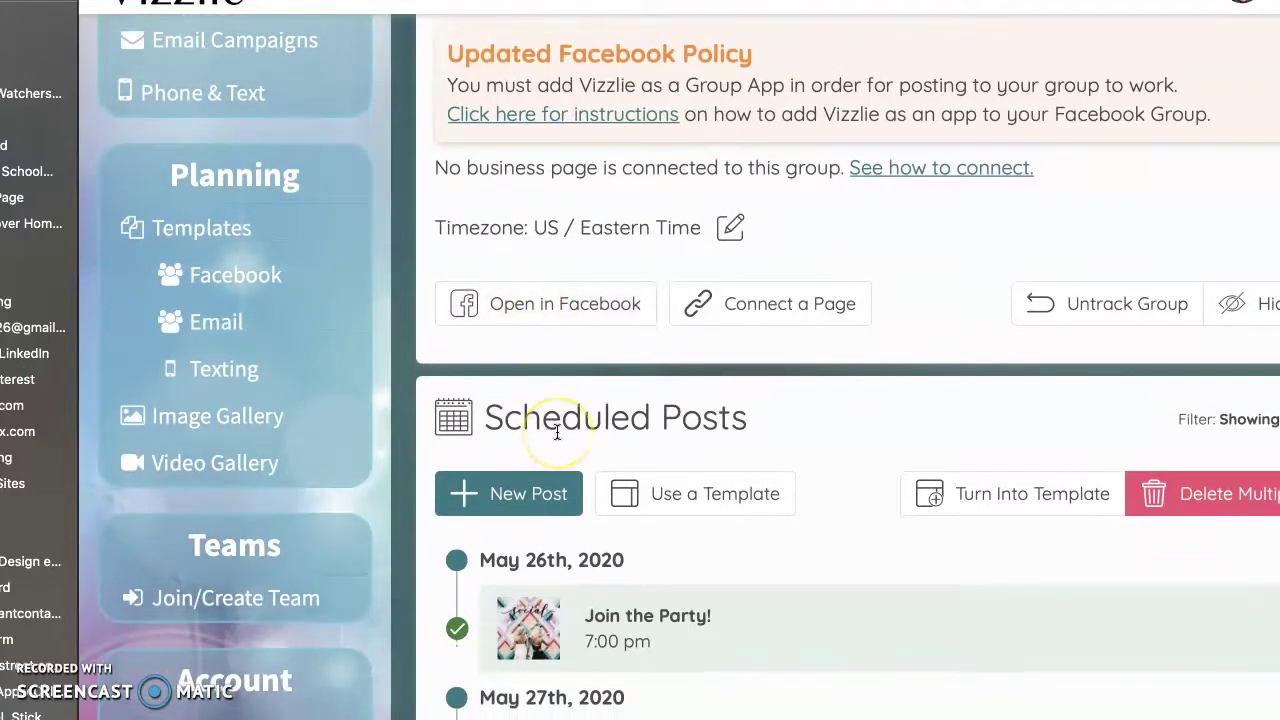
{"action": "scroll", "coordinate": [557, 432], "scroll_direction": "down", "scroll_amount": 1}
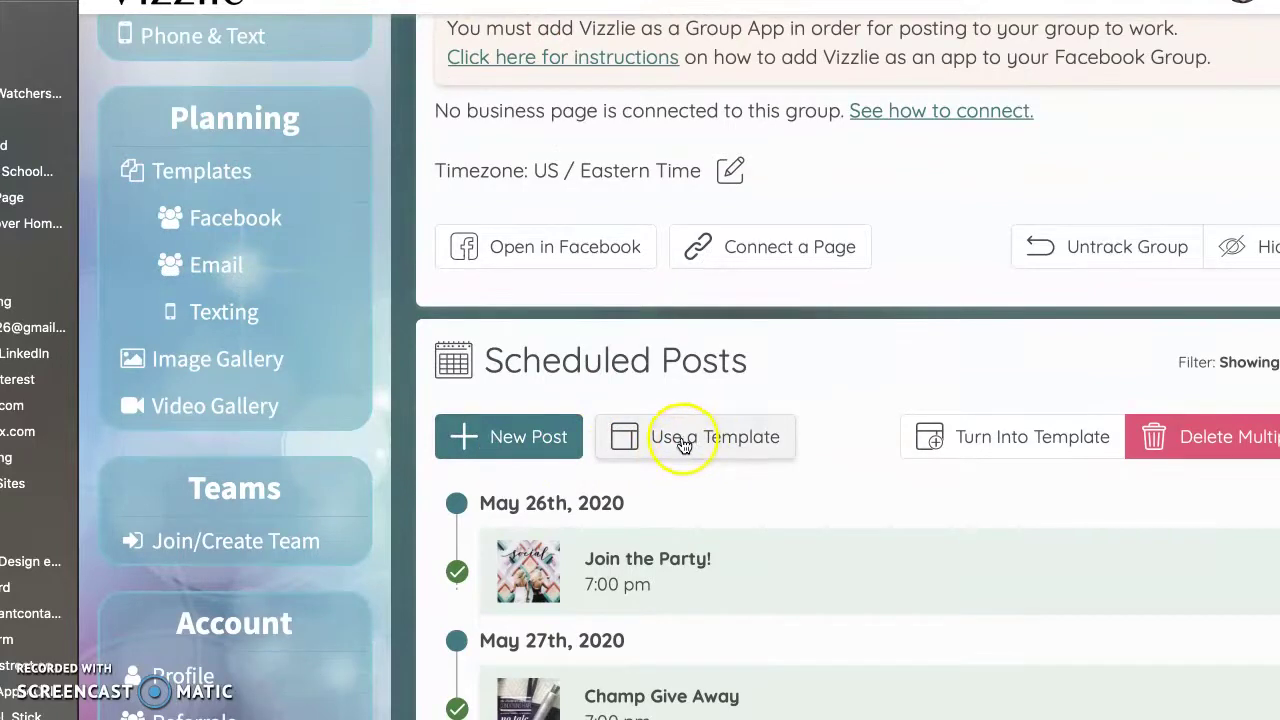
Choose the Goal Getters Monat Launch Party template in the group's Use Template dialog.
{"action": "left_click", "coordinate": [683, 440]}
{"action": "left_click", "coordinate": [526, 157]}
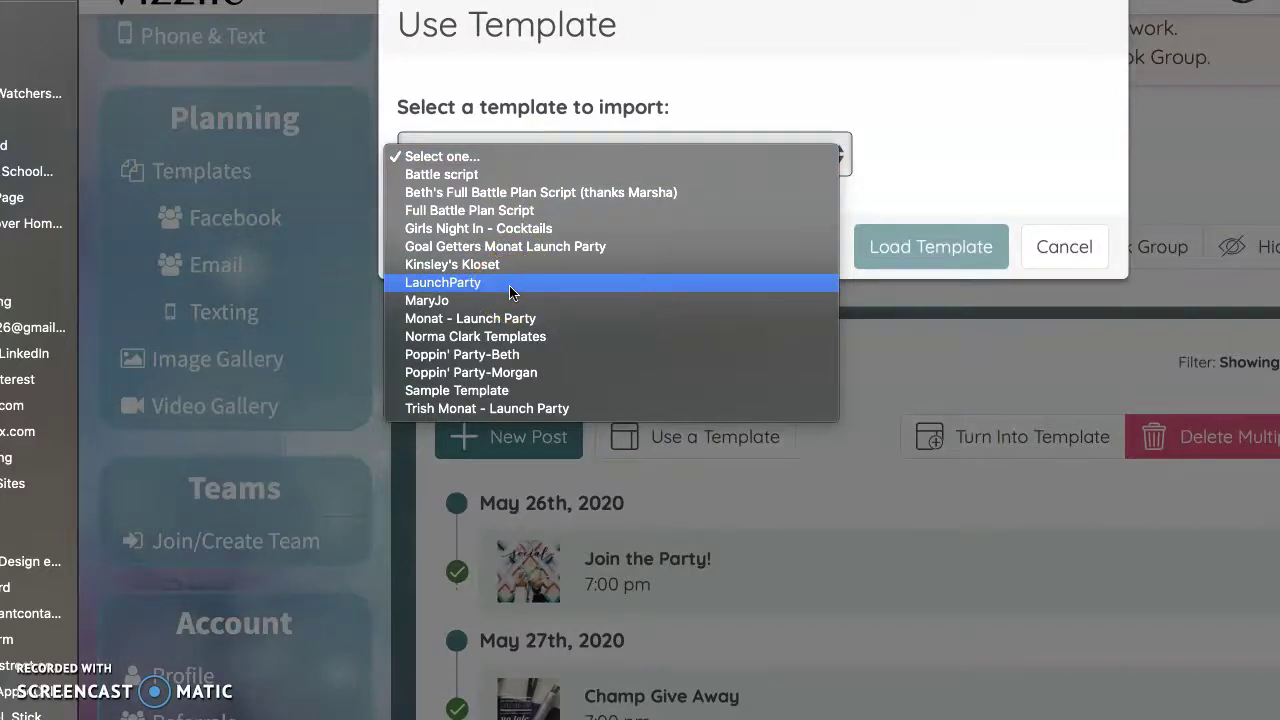
{"action": "left_click_drag", "start_coordinate": [509, 285], "coordinate": [472, 249]}
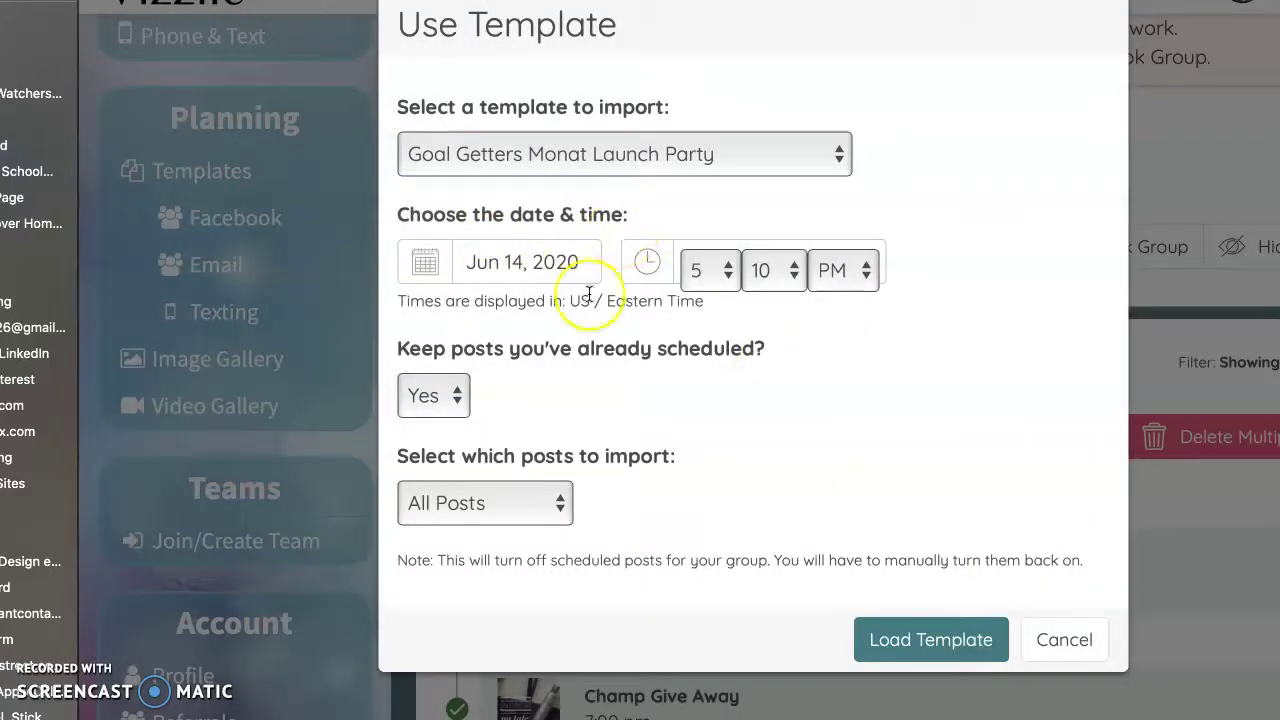
Set the party start to Jun 18, 2020 at 12:30 PM and load the template.
{"action": "left_click", "coordinate": [513, 263]}
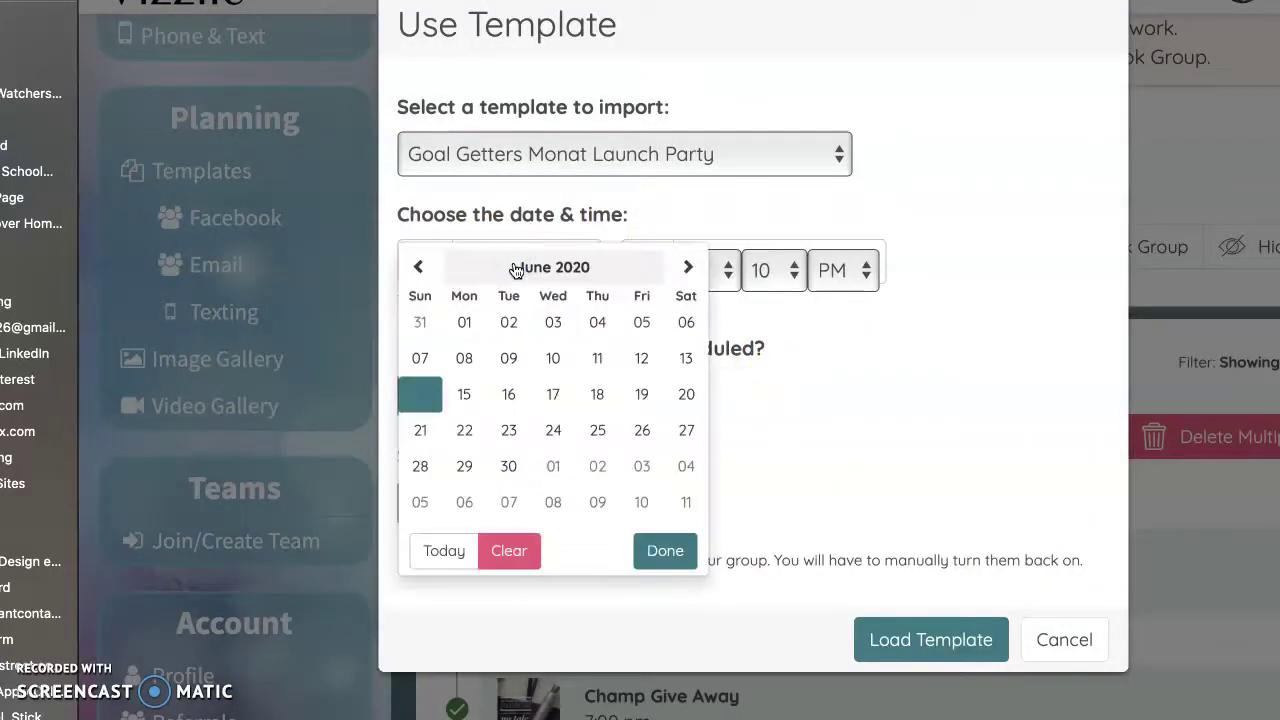
{"action": "left_click", "coordinate": [597, 394]}
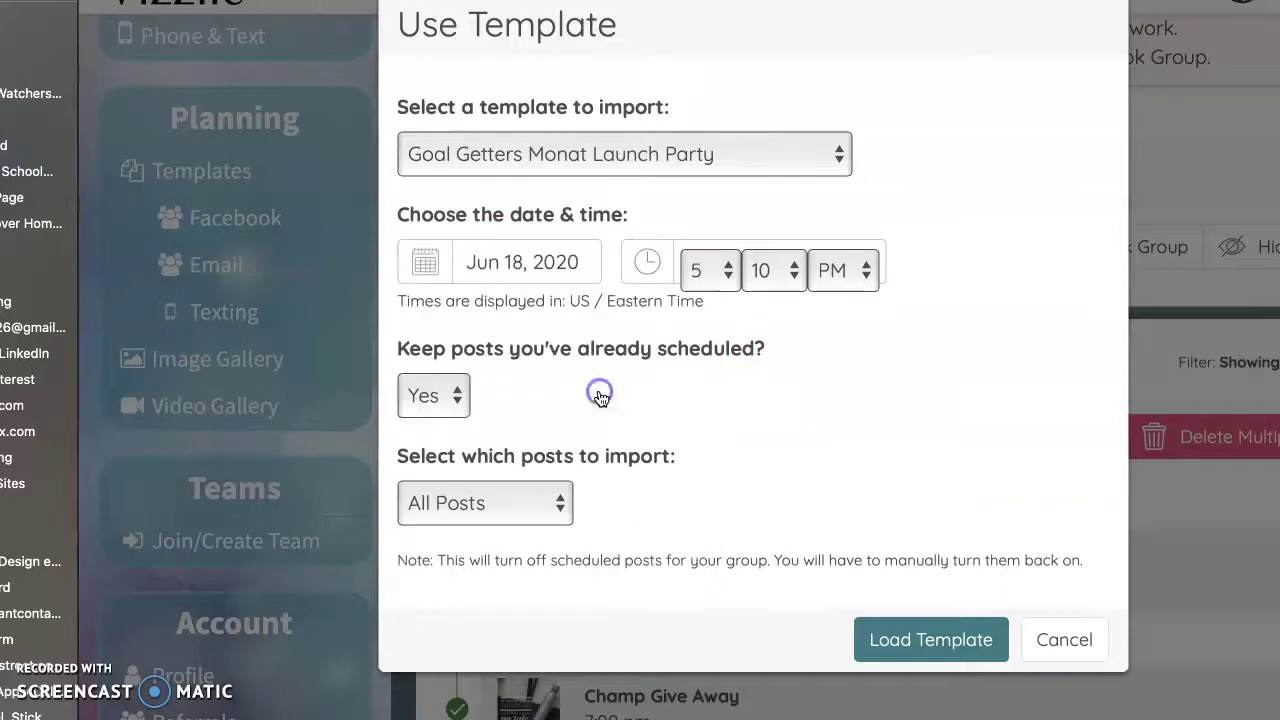
{"action": "left_click", "coordinate": [728, 282]}
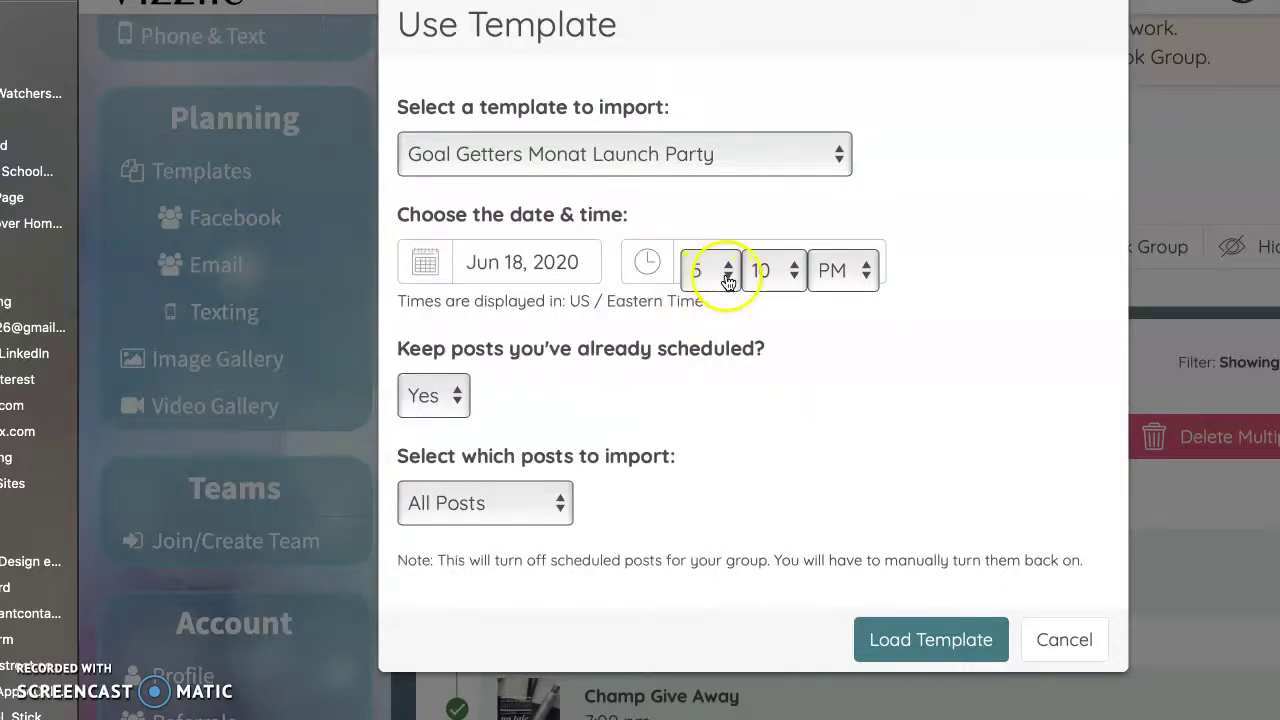
{"action": "left_click", "coordinate": [712, 398]}
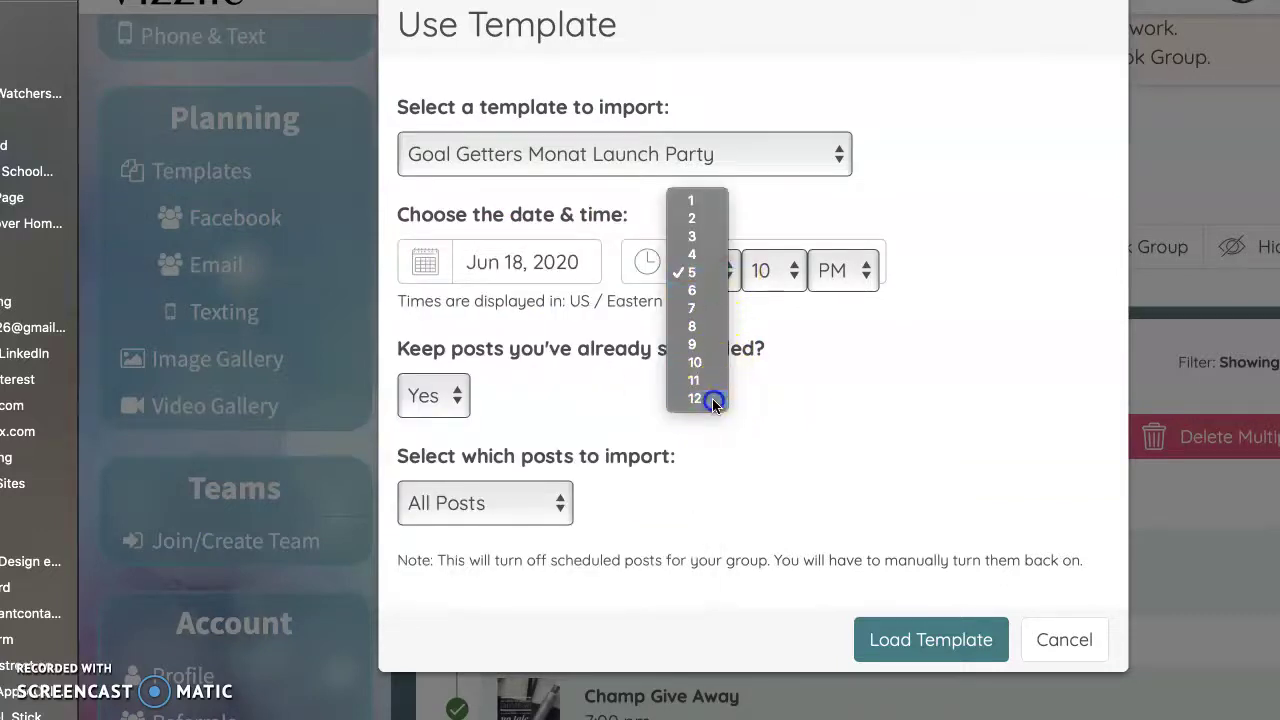
{"action": "left_click", "coordinate": [771, 270]}
{"action": "left_click", "coordinate": [749, 80]}
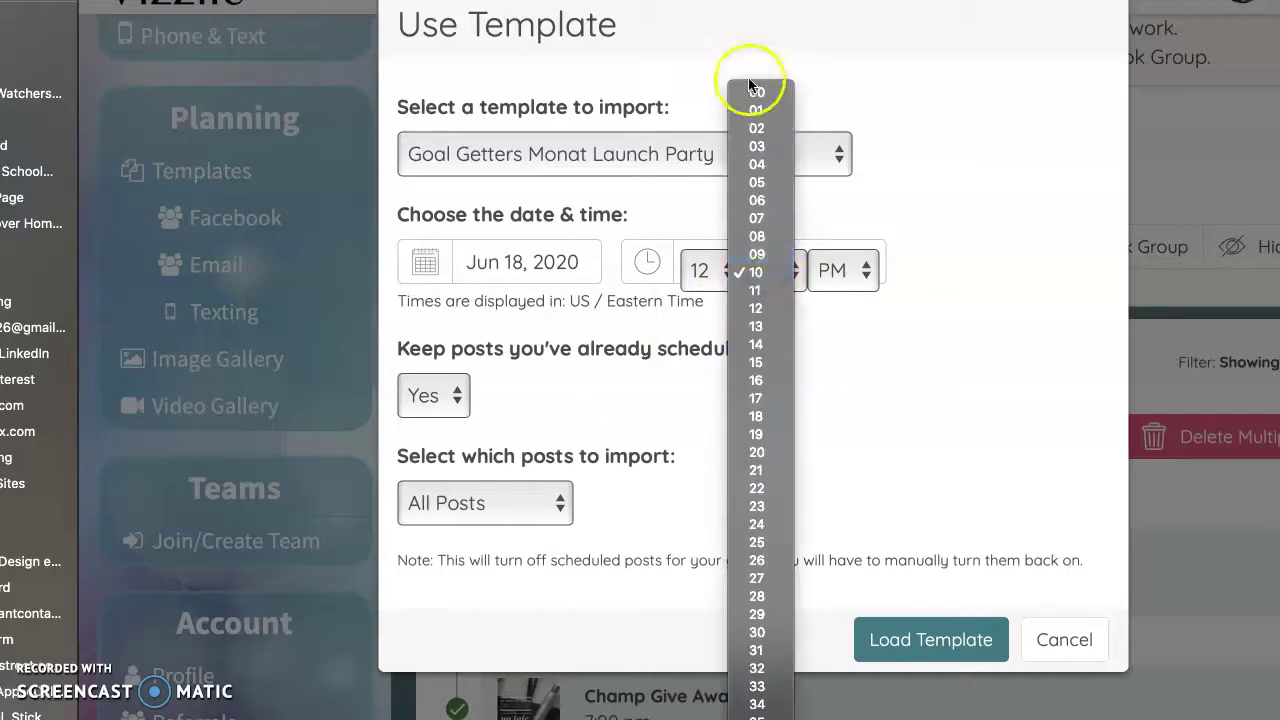
{"action": "left_click", "coordinate": [771, 271]}
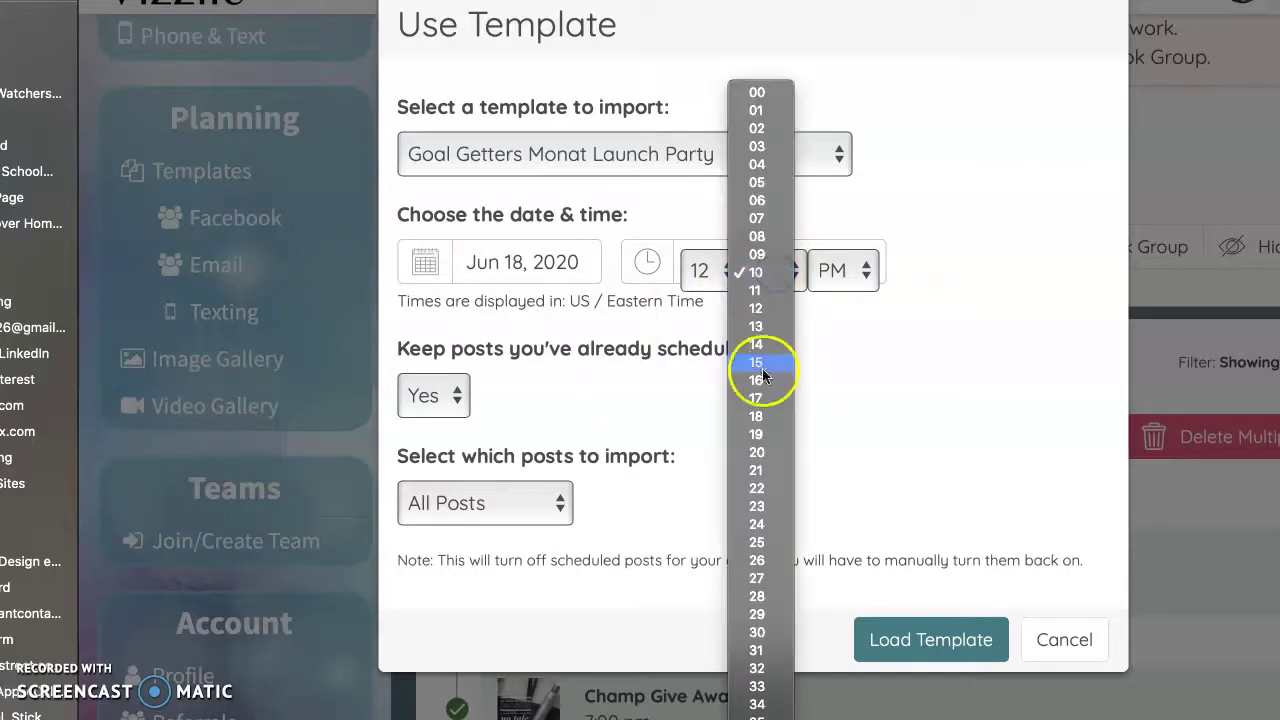
{"action": "left_click", "coordinate": [760, 632]}
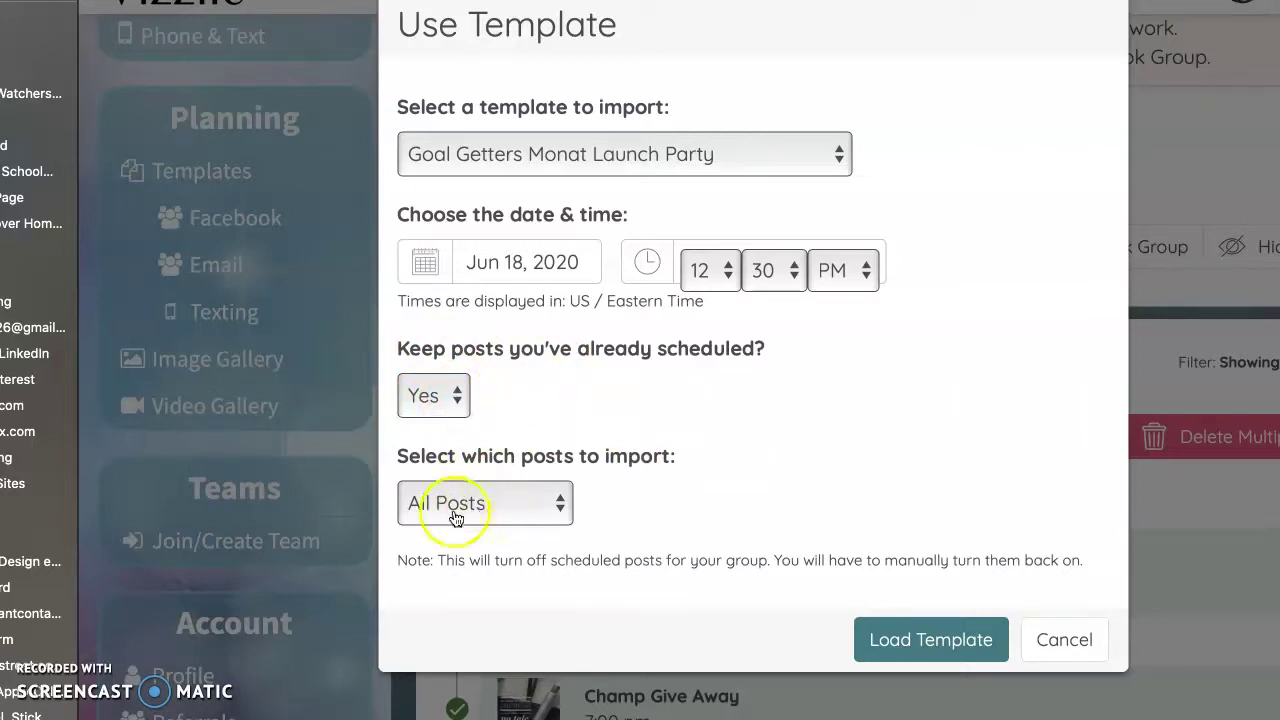
{"action": "left_click", "coordinate": [958, 648]}
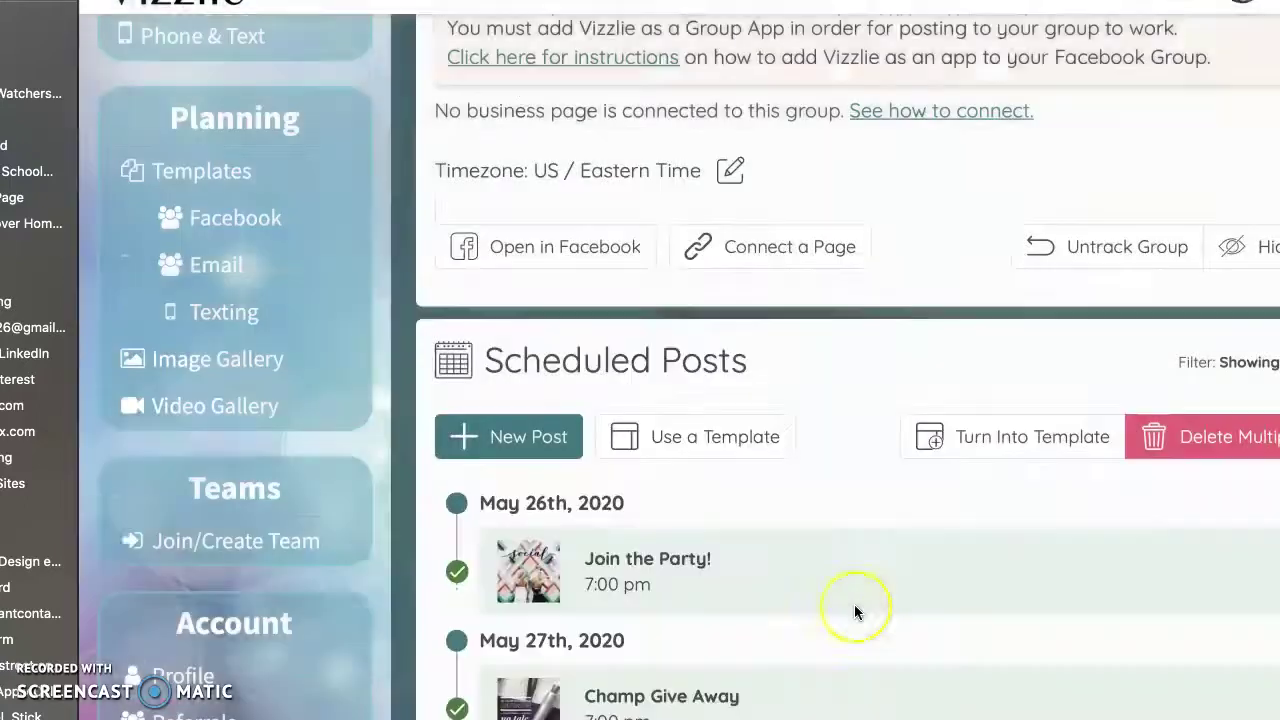
{"action": "scroll", "coordinate": [854, 606], "scroll_direction": "down", "scroll_amount": 5}
{"action": "scroll", "coordinate": [854, 610], "scroll_direction": "down", "scroll_amount": 10}
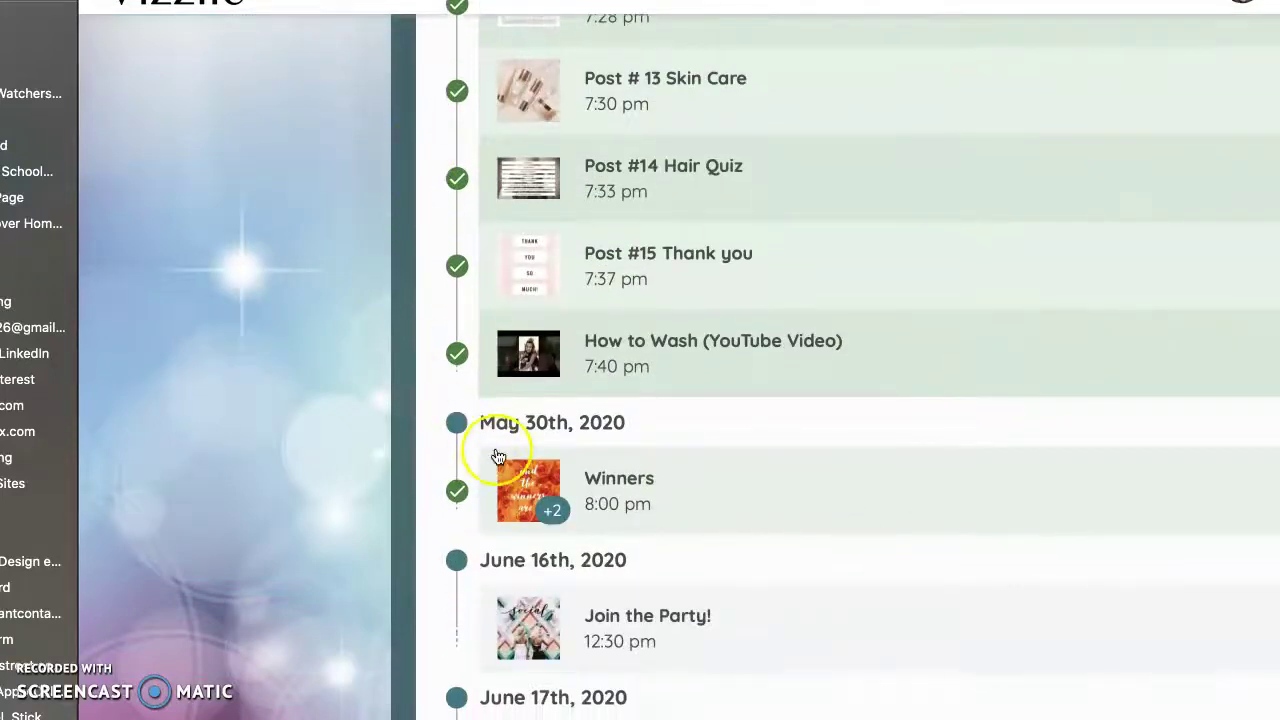
{"action": "scroll", "coordinate": [491, 449], "scroll_direction": "up", "scroll_amount": 5}
{"action": "scroll", "coordinate": [510, 232], "scroll_direction": "up", "scroll_amount": 12}
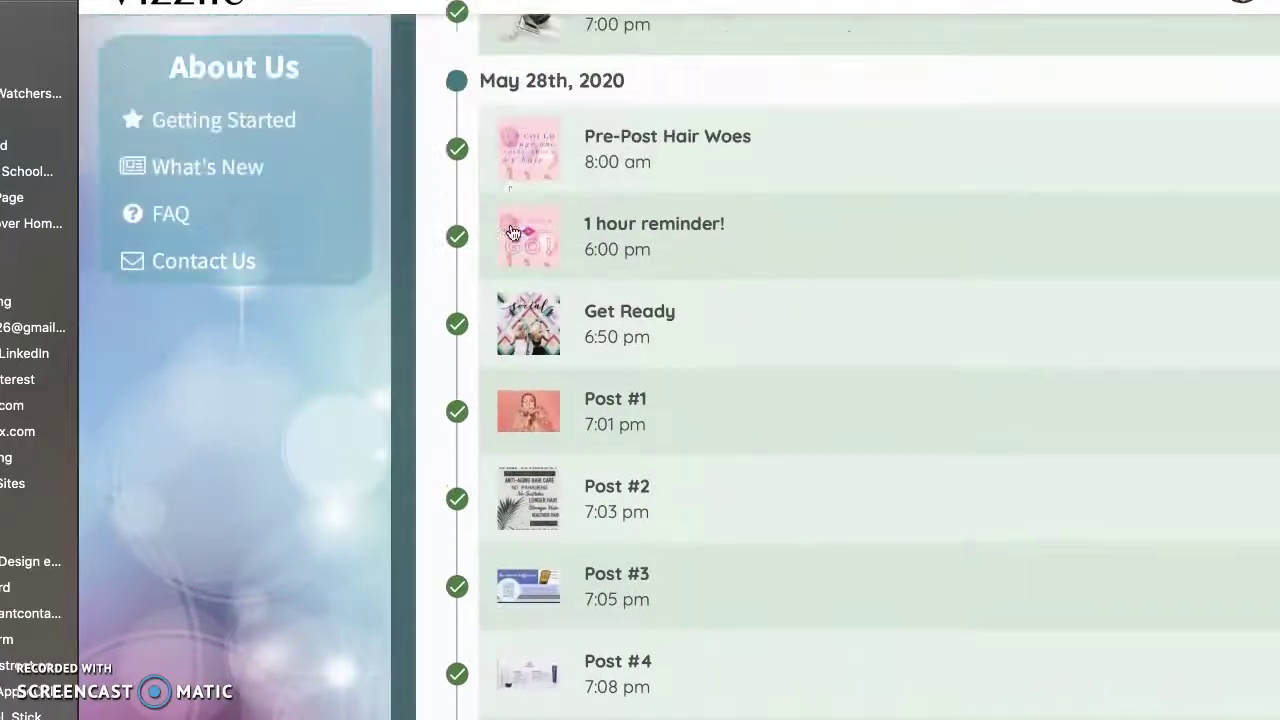
{"action": "scroll", "coordinate": [510, 232], "scroll_direction": "down", "scroll_amount": 15}
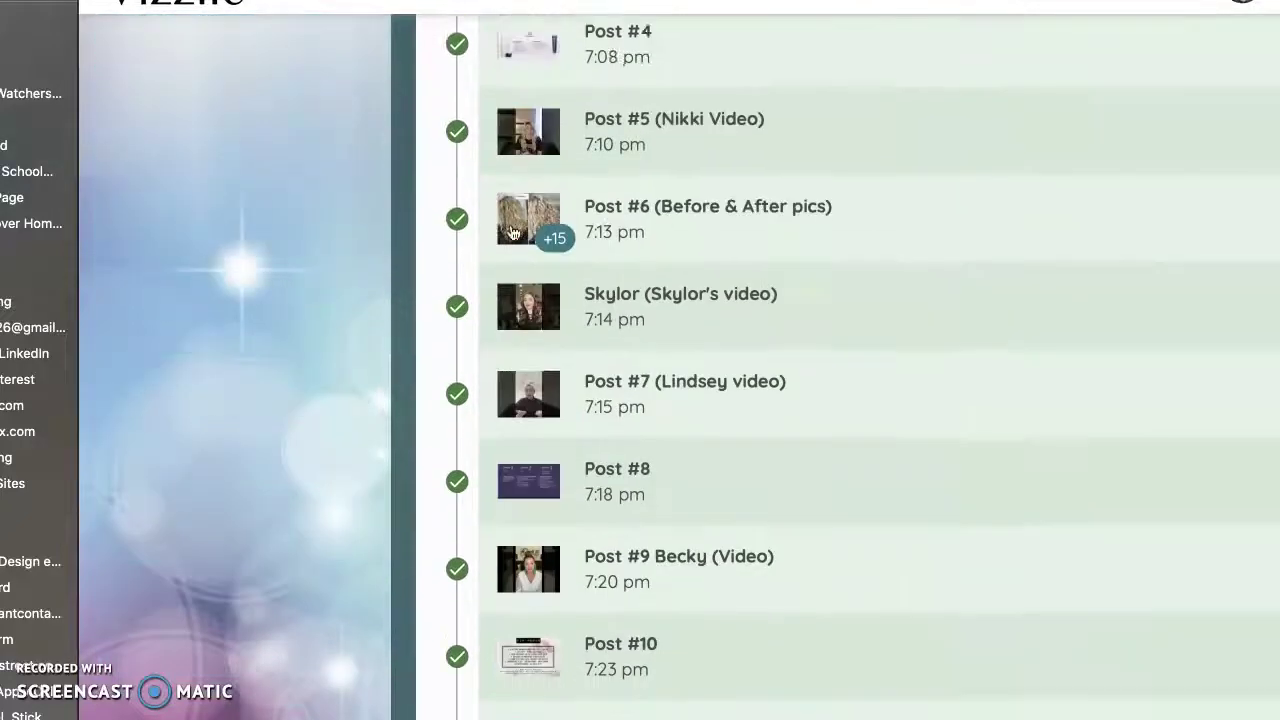
{"action": "scroll", "coordinate": [512, 232], "scroll_direction": "down", "scroll_amount": 3}
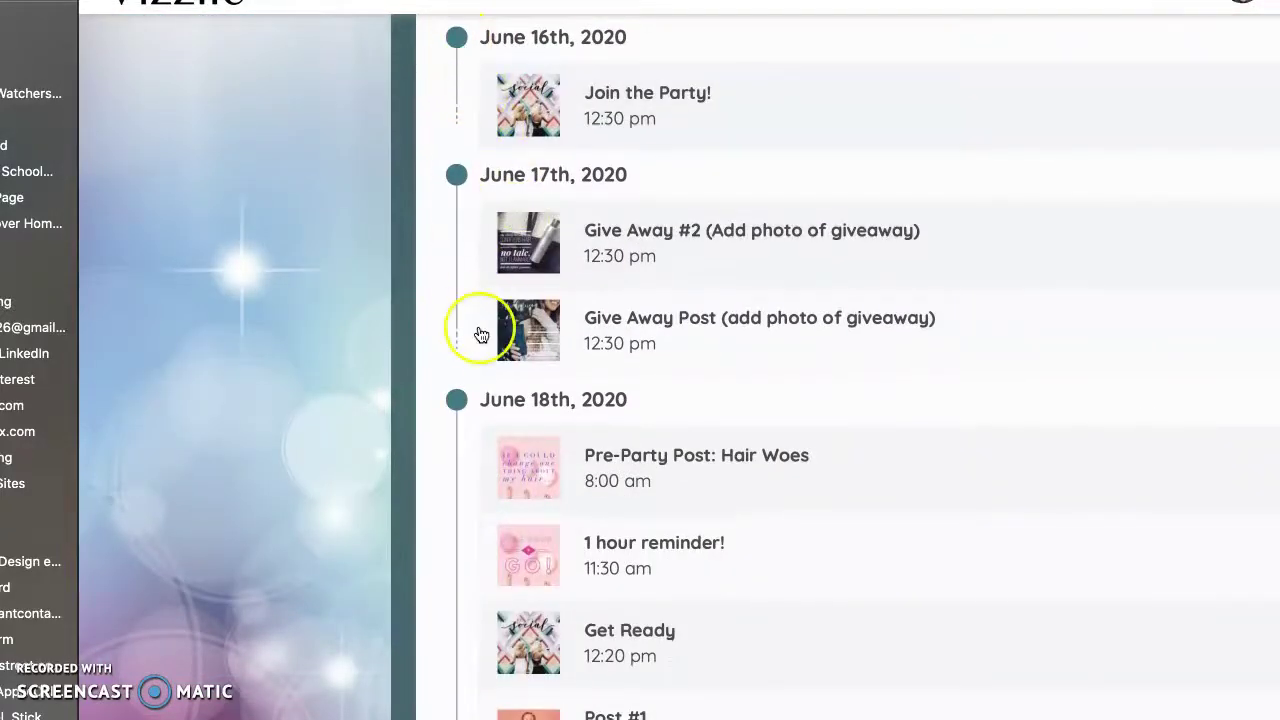
{"action": "scroll", "coordinate": [476, 350], "scroll_direction": "down", "scroll_amount": 12}
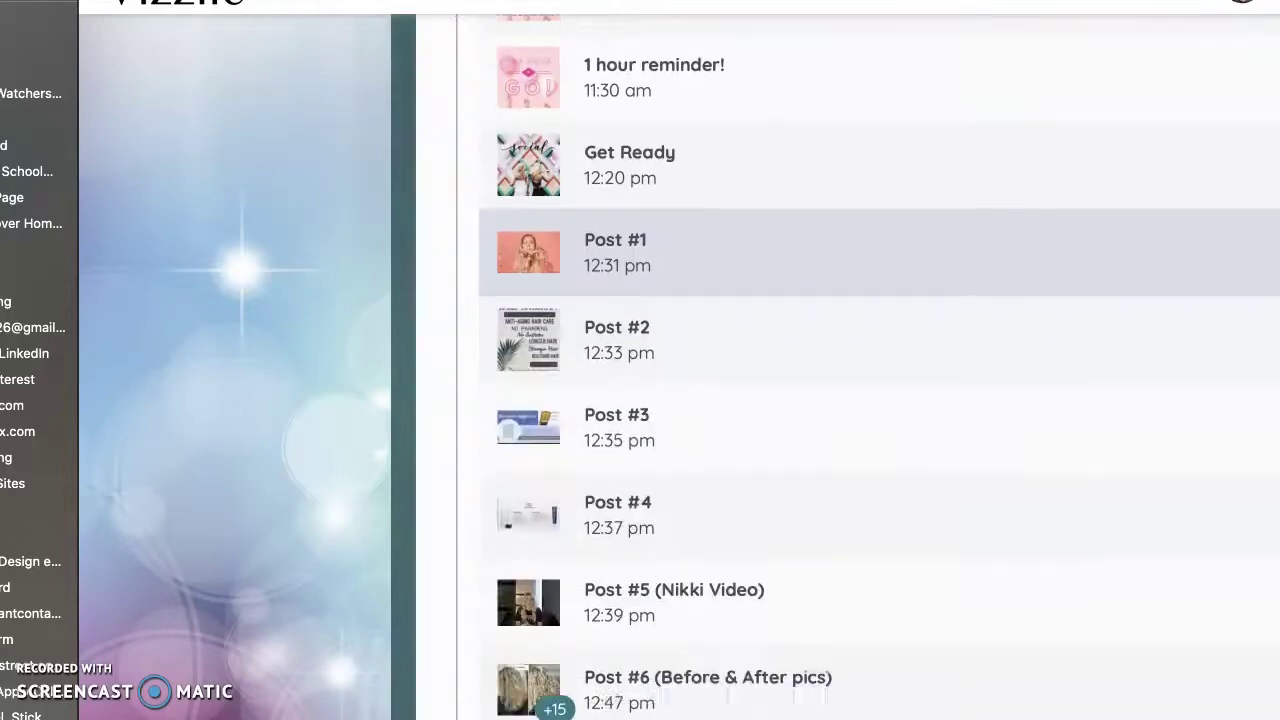
{"action": "scroll", "coordinate": [848, 360], "scroll_direction": "down", "scroll_amount": 9}
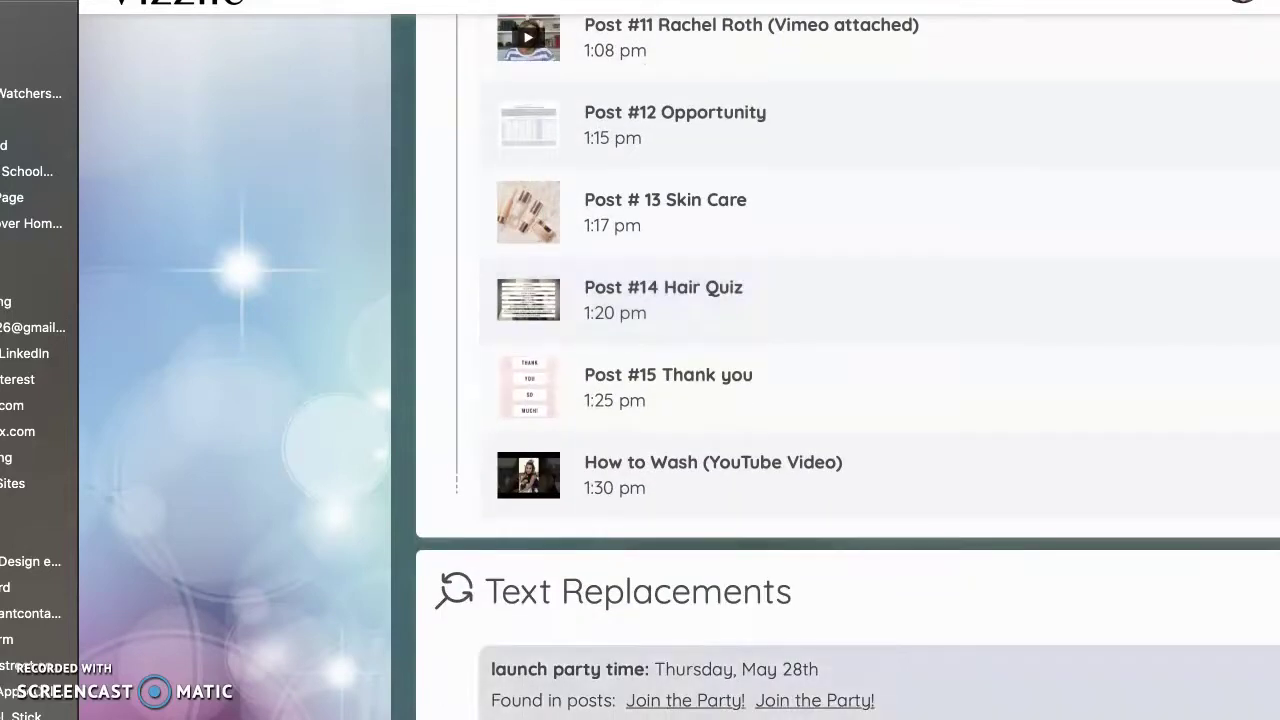
{"action": "scroll", "coordinate": [486, 528], "scroll_direction": "up", "scroll_amount": 1}
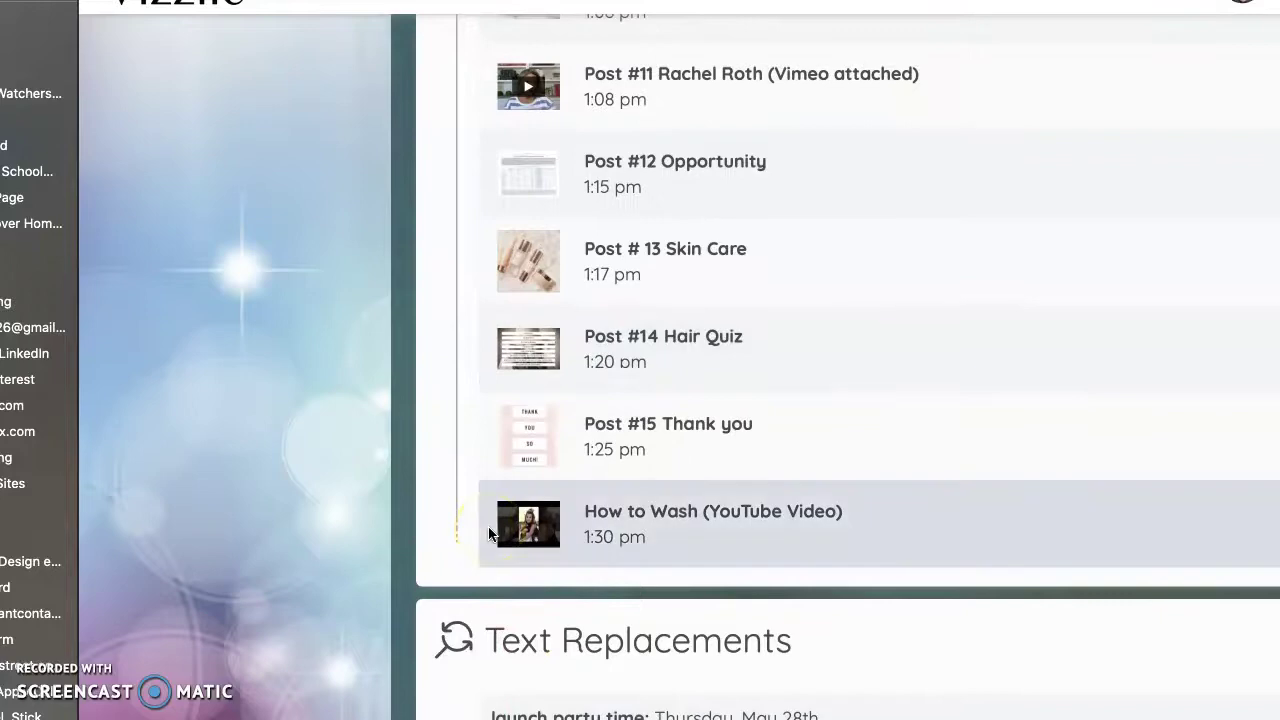
{"action": "scroll", "coordinate": [486, 490], "scroll_direction": "up", "scroll_amount": 20}
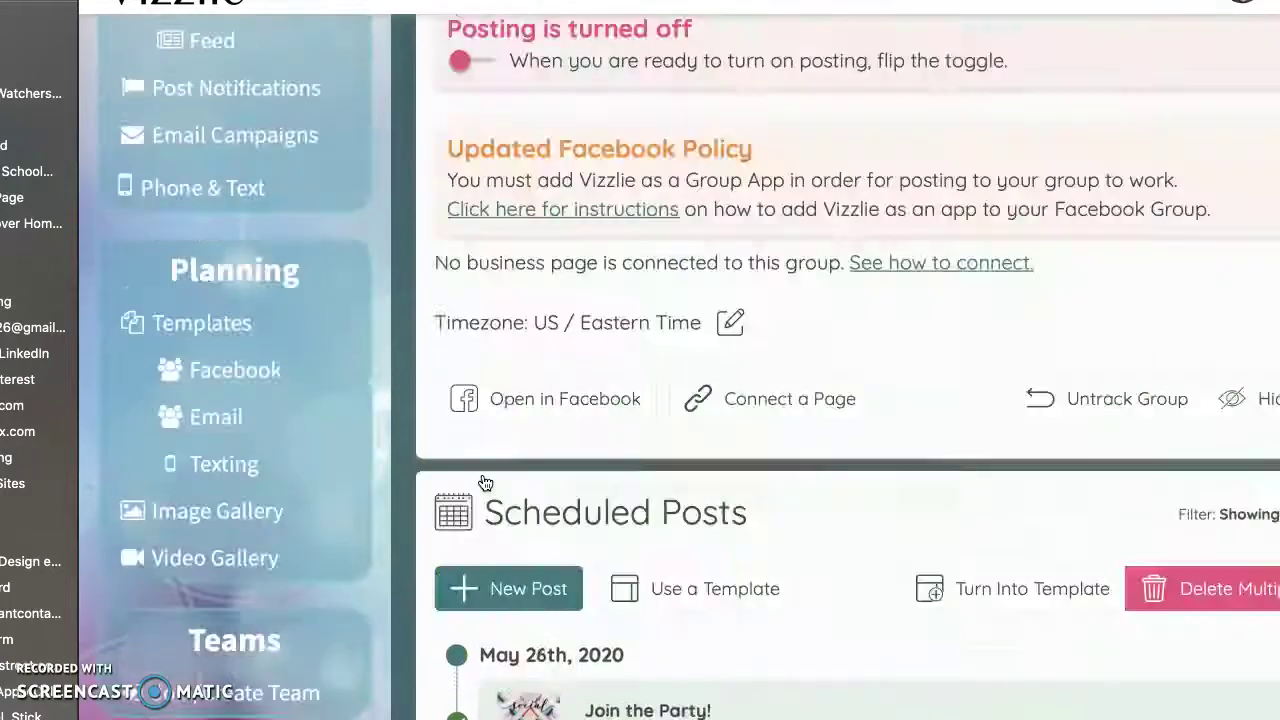
{"action": "scroll", "coordinate": [1072, 521], "scroll_direction": "down", "scroll_amount": 7}
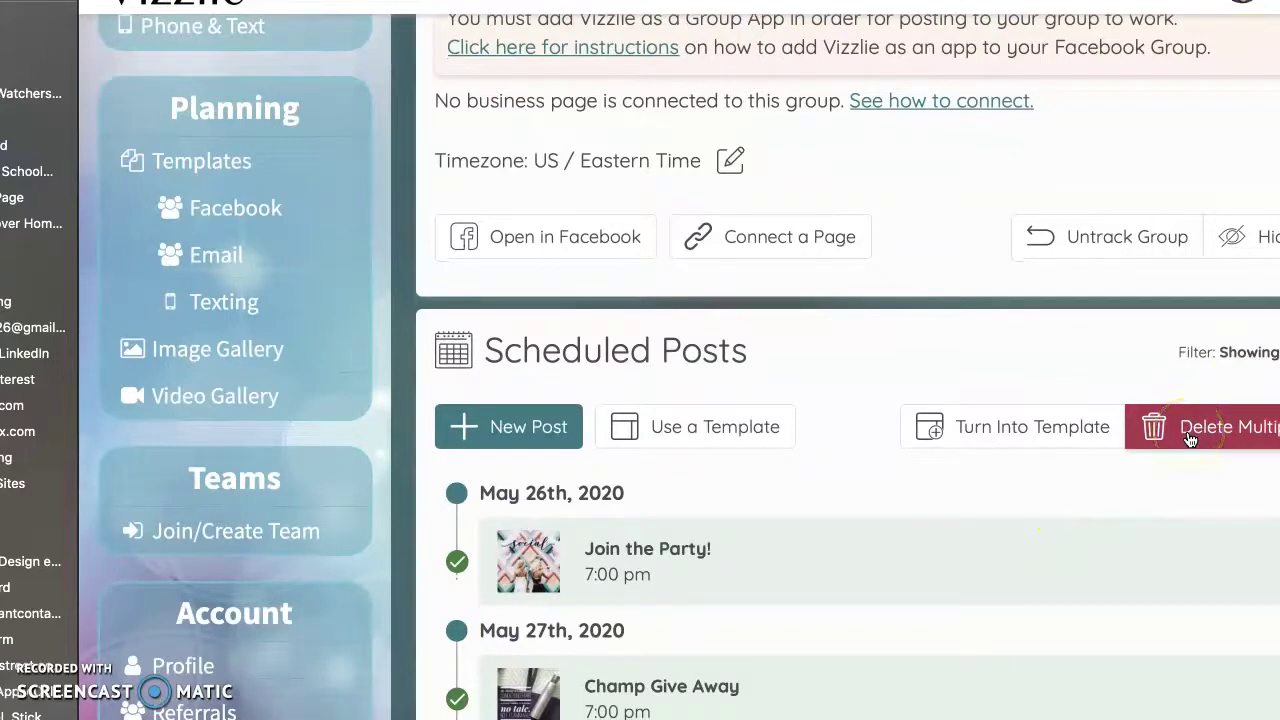
{"action": "scroll", "coordinate": [882, 610], "scroll_direction": "down", "scroll_amount": 20}
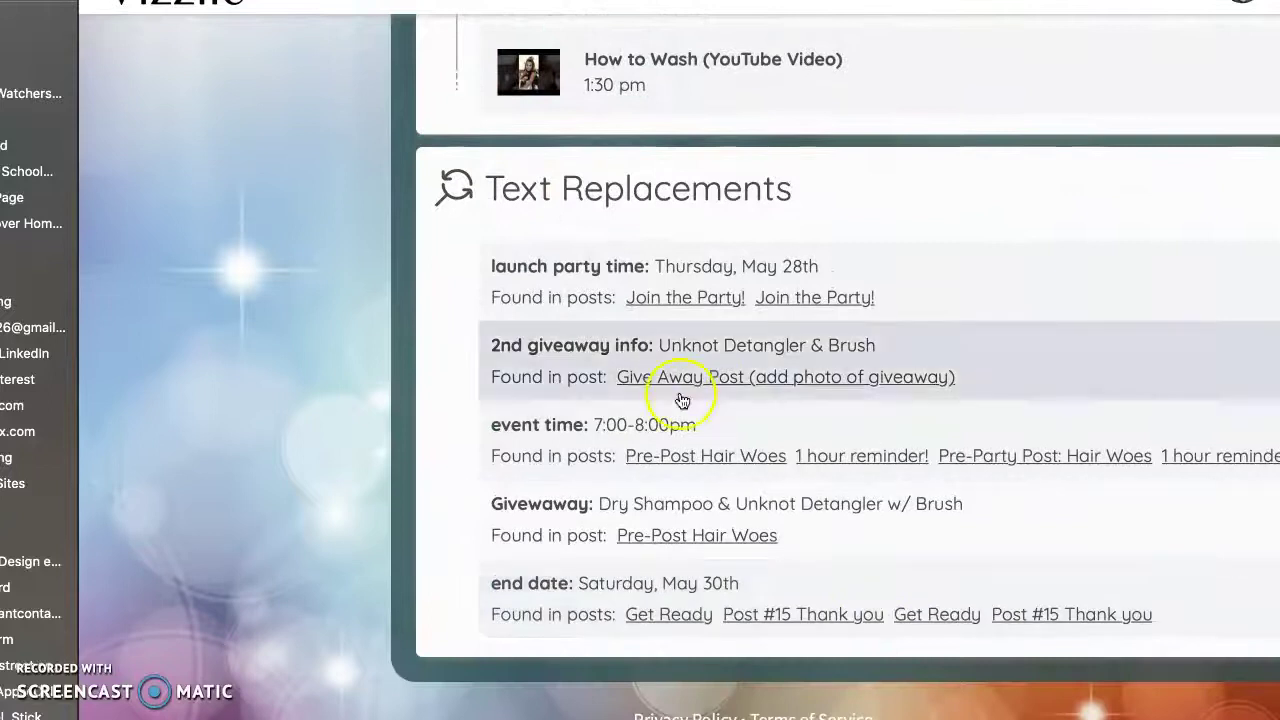
Change the launch party date replacement to read June 19th and save it.
{"action": "left_click", "coordinate": [583, 296]}
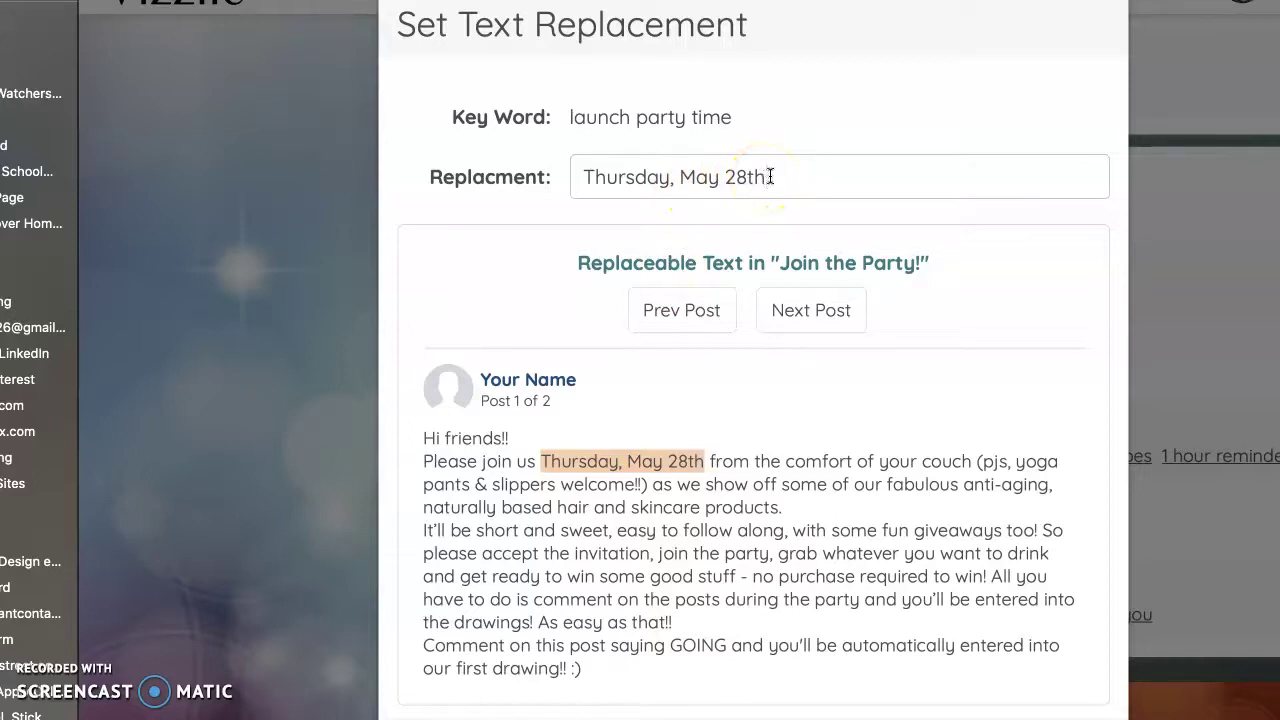
{"action": "left_click_drag", "start_coordinate": [771, 177], "coordinate": [587, 177]}
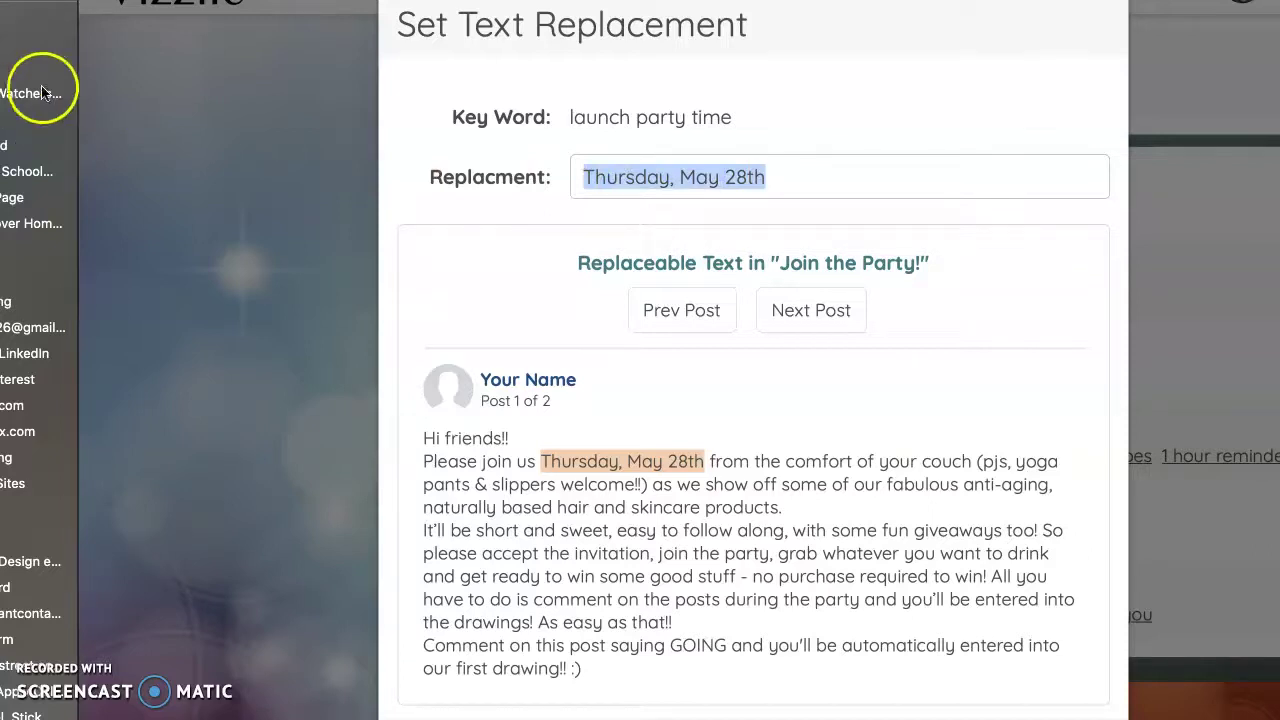
{"action": "left_click", "coordinate": [772, 180]}
{"action": "key", "text": "BackSpace"}
{"action": "key", "text": "BackSpace"}
{"action": "key", "text": "BackSpace"}
{"action": "key", "text": "BackSpace"}
{"action": "key", "text": "BackSpace"}
{"action": "key", "text": "BackSpace"}
{"action": "key", "text": "BackSpace"}
{"action": "key", "text": "BackSpace"}
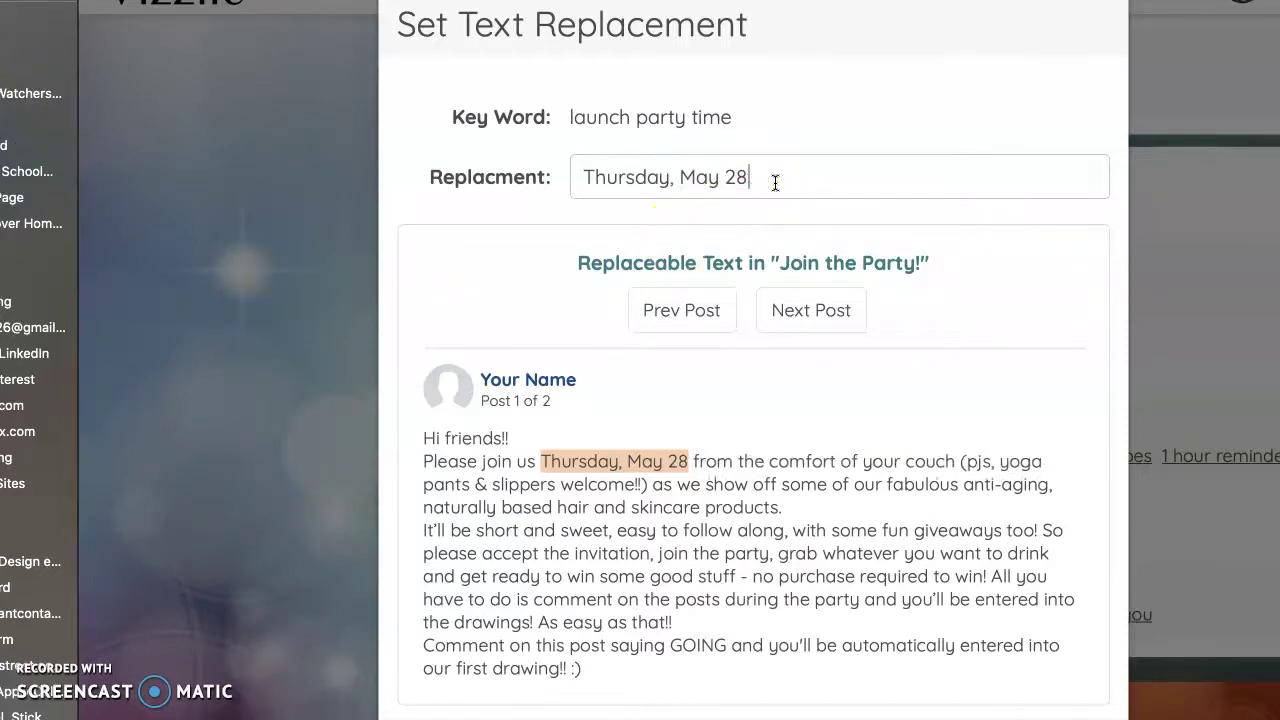
{"action": "type", "text": "June "}
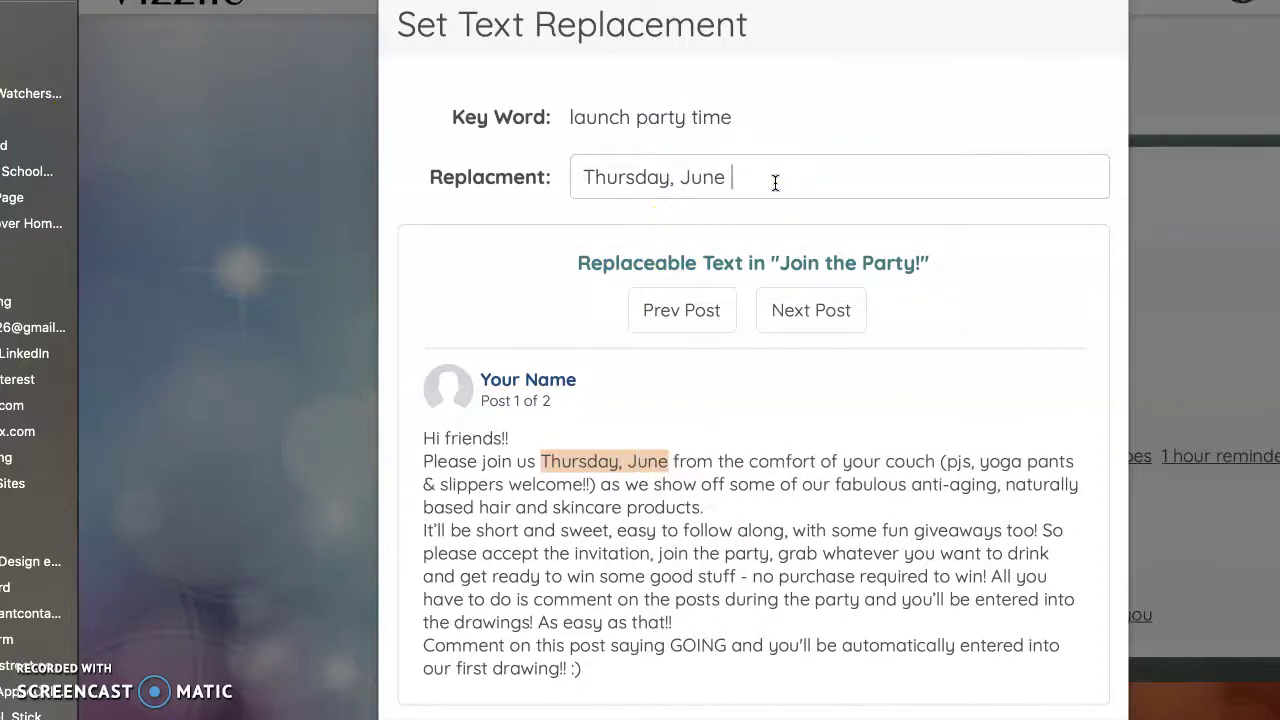
{"action": "type", "text": "18"}
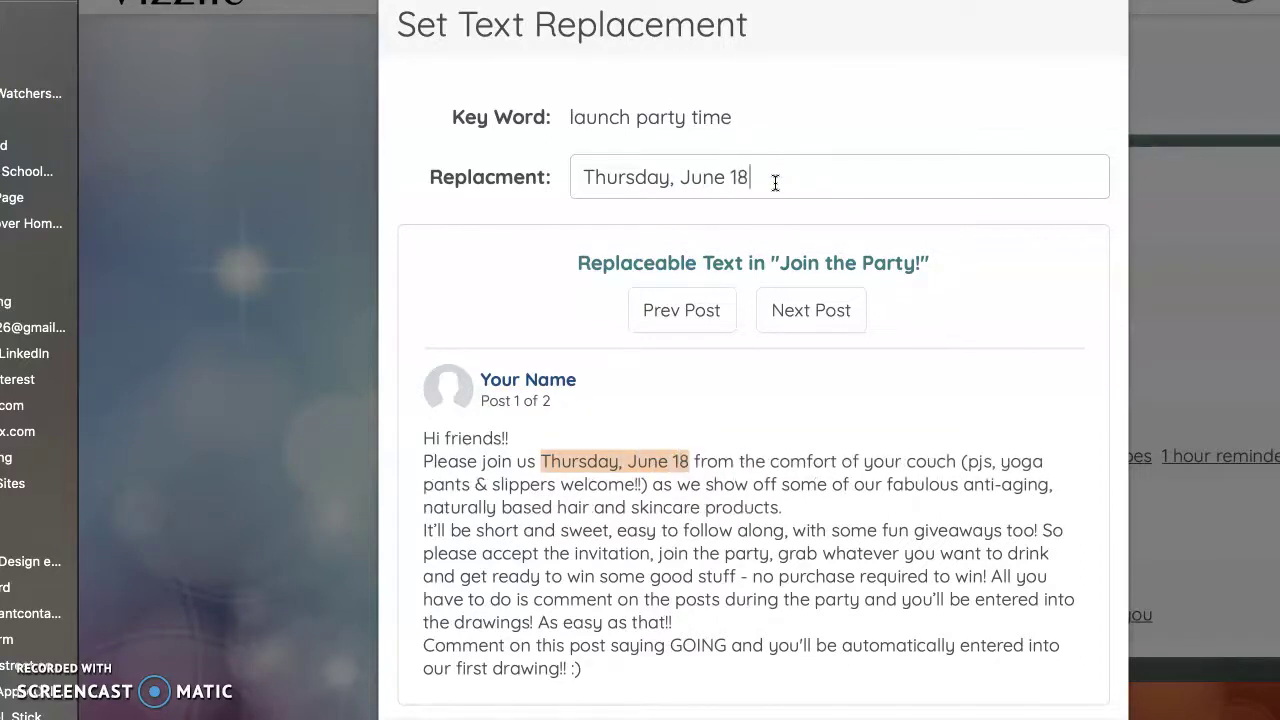
{"action": "key", "text": "BackSpace"}
{"action": "type", "text": "9th"}
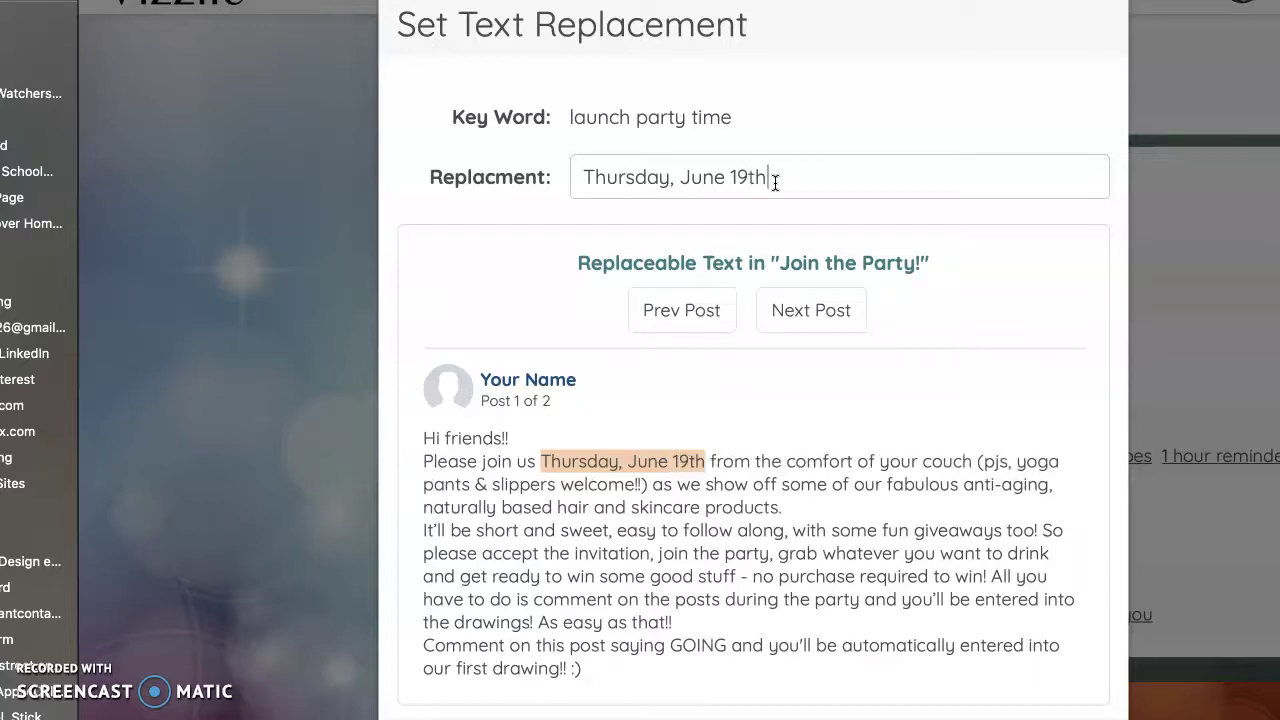
{"action": "left_click", "coordinate": [634, 325]}
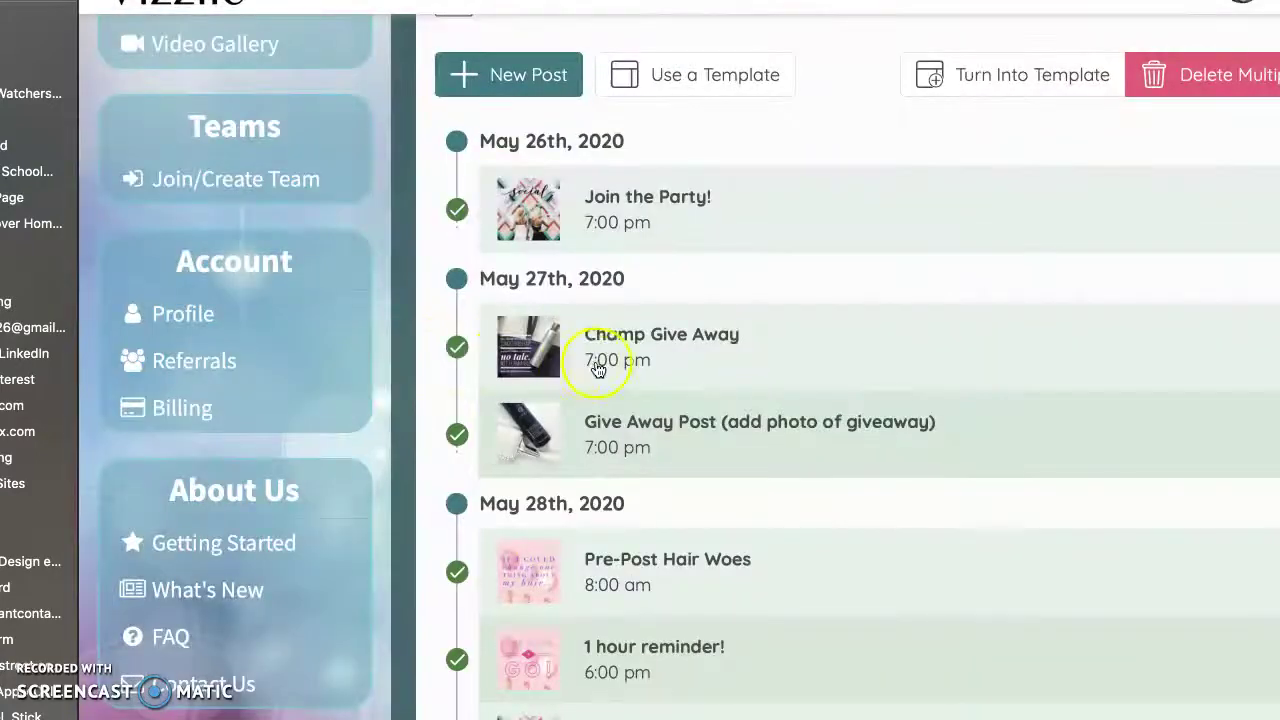
{"action": "scroll", "coordinate": [595, 520], "scroll_direction": "down", "scroll_amount": 5}
{"action": "scroll", "coordinate": [595, 515], "scroll_direction": "down", "scroll_amount": 10}
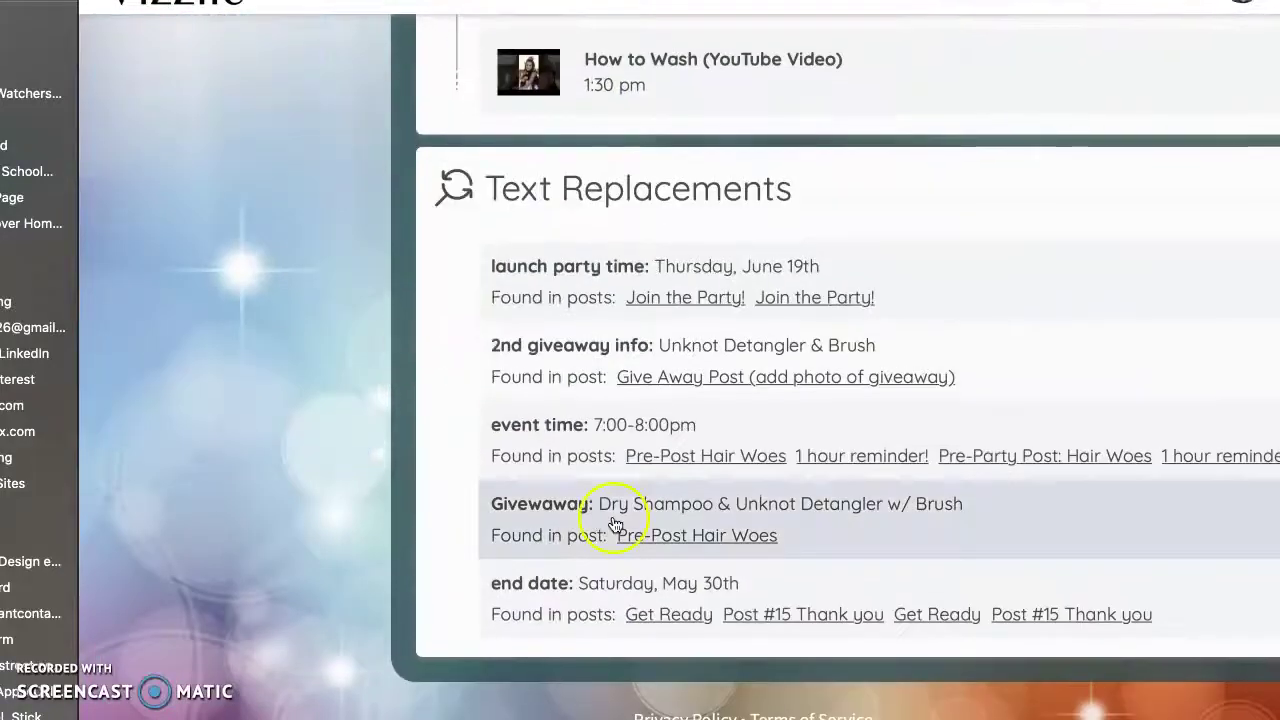
Re-save the 2nd giveaway info and the 7:00-8:00pm event time replacements.
{"action": "left_click", "coordinate": [678, 370]}
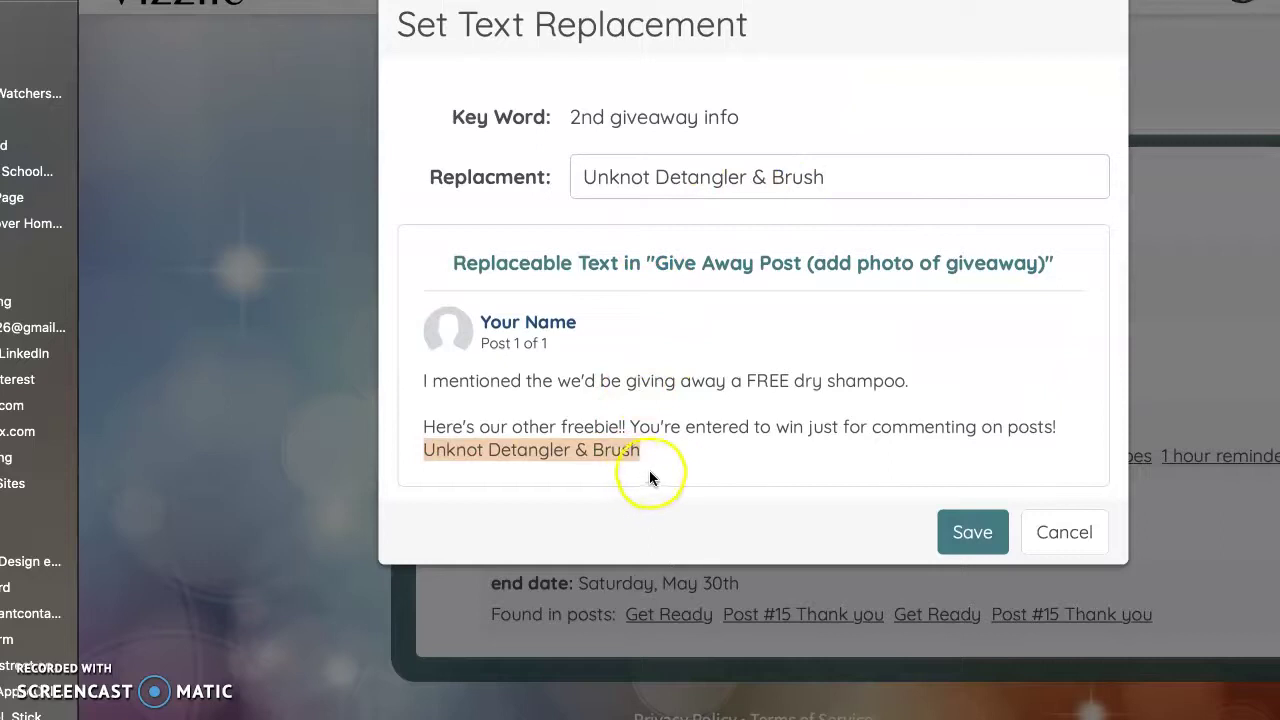
{"action": "left_click", "coordinate": [971, 531]}
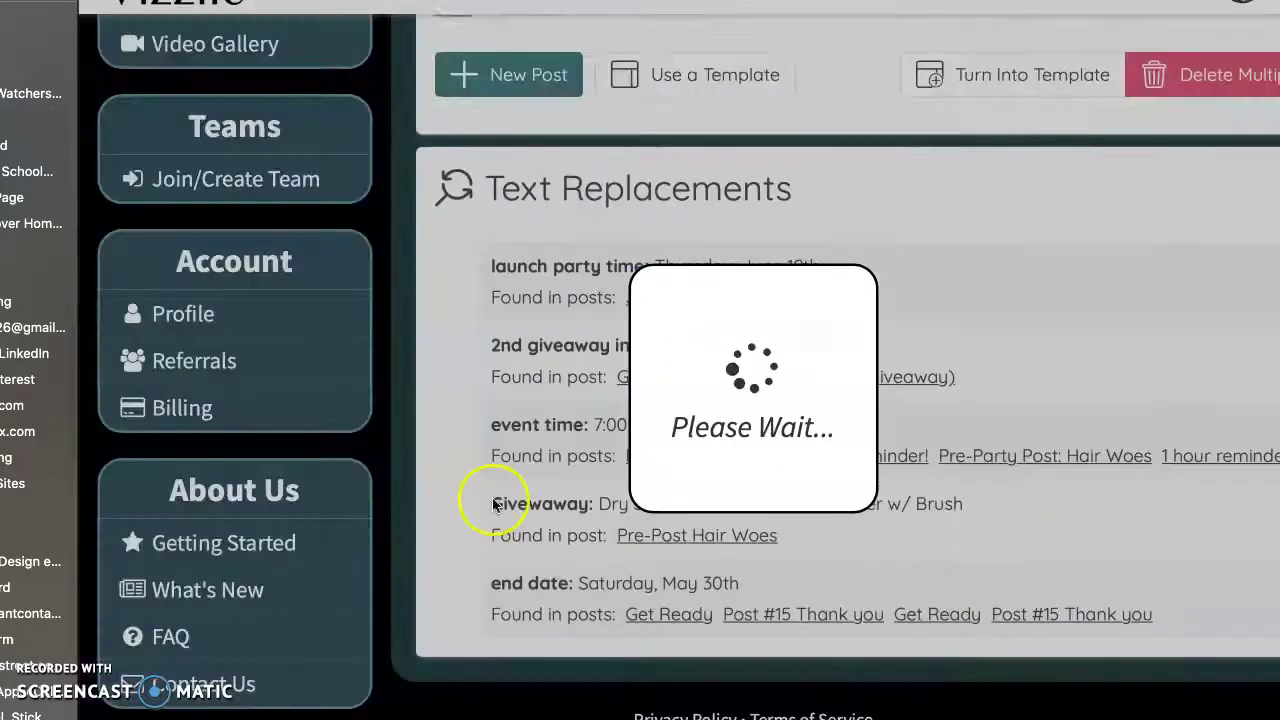
{"action": "scroll", "coordinate": [500, 490], "scroll_direction": "down", "scroll_amount": 15}
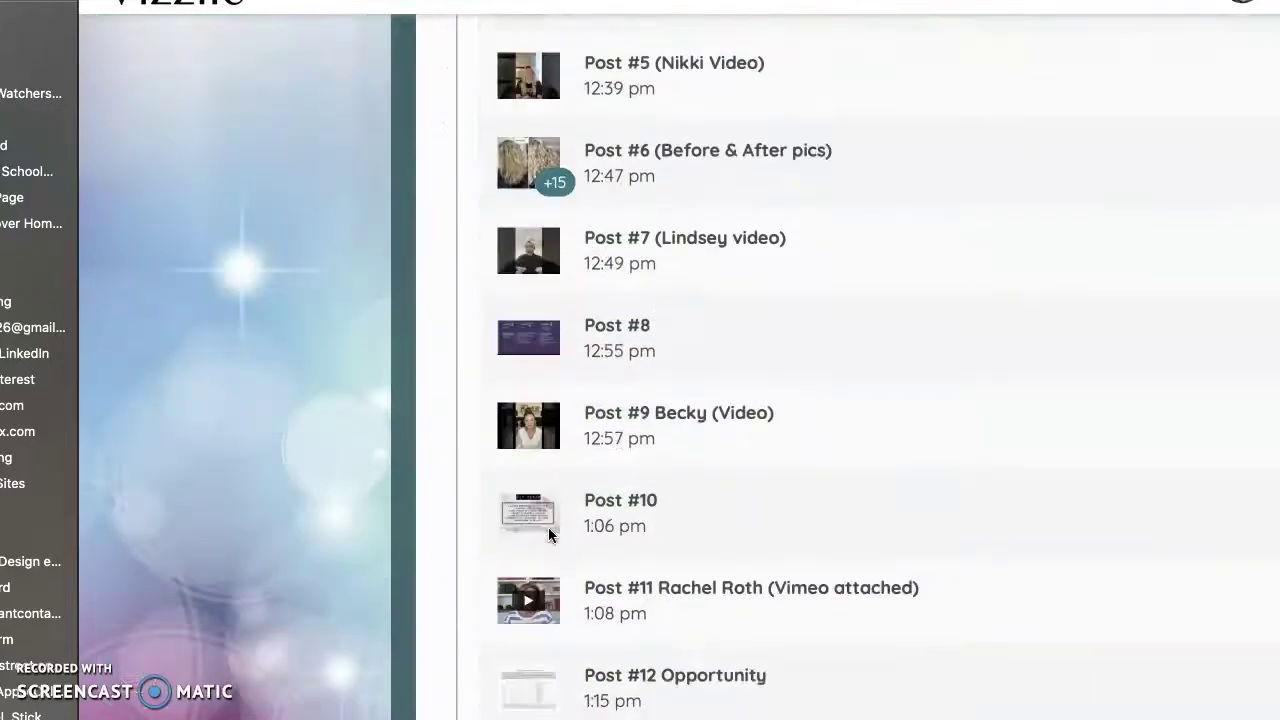
{"action": "scroll", "coordinate": [548, 527], "scroll_direction": "down", "scroll_amount": 10}
{"action": "left_click", "coordinate": [609, 439]}
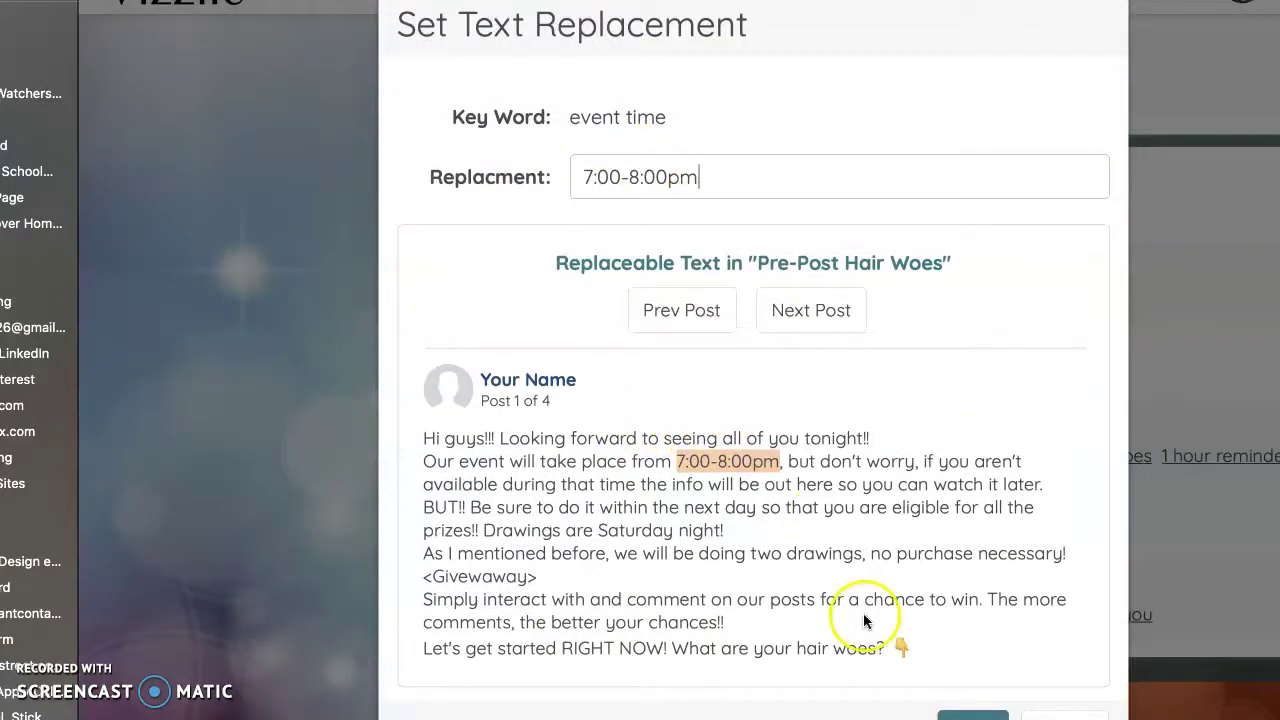
{"action": "left_click", "coordinate": [972, 714]}
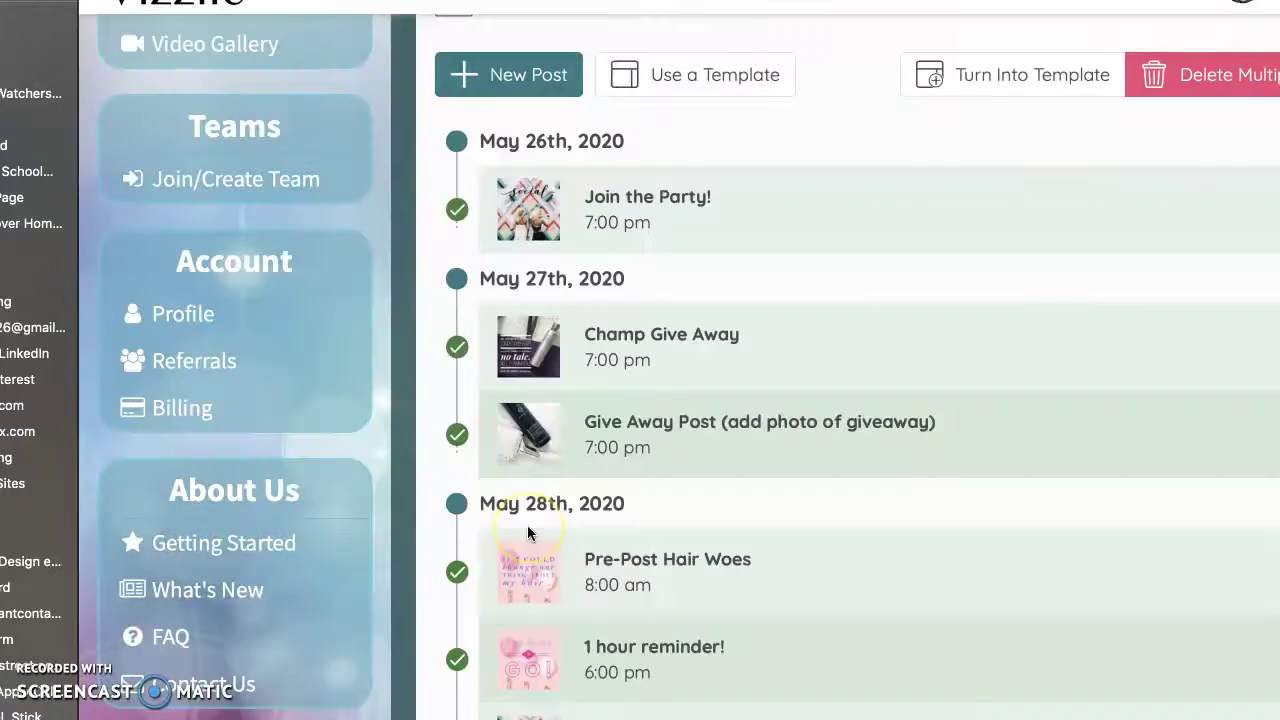
Save the Giveaway replacement as 'Dry Shampoo & Unknot Detangler w/ Brush'.
{"action": "scroll", "coordinate": [560, 443], "scroll_direction": "down", "scroll_amount": 15}
{"action": "scroll", "coordinate": [559, 442], "scroll_direction": "up", "scroll_amount": 3}
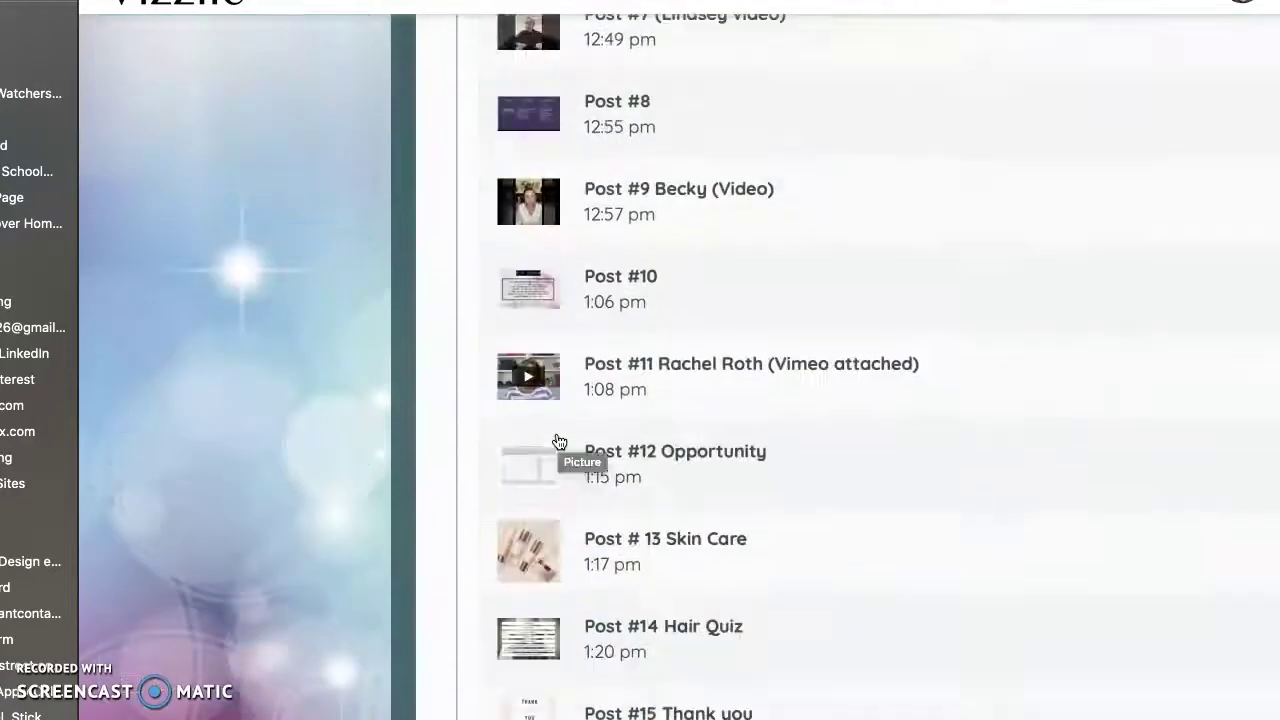
{"action": "scroll", "coordinate": [560, 443], "scroll_direction": "down", "scroll_amount": 10}
{"action": "scroll", "coordinate": [560, 450], "scroll_direction": "up", "scroll_amount": 1}
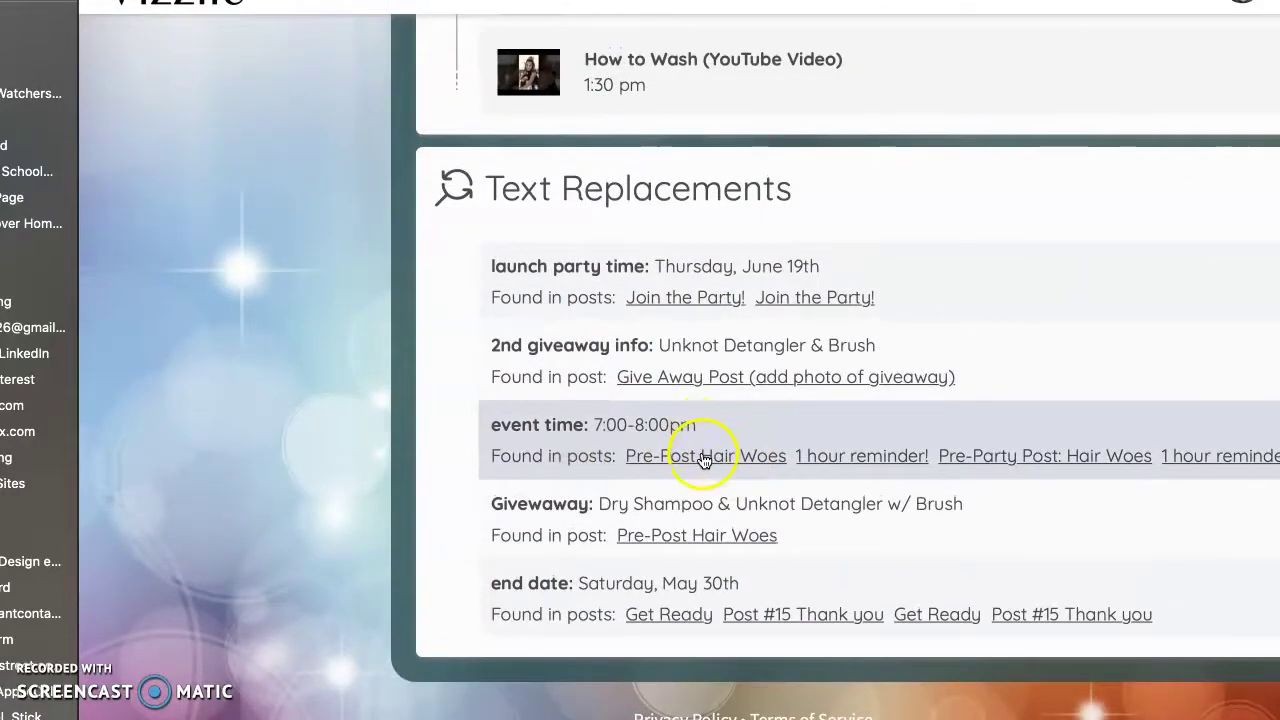
{"action": "left_click", "coordinate": [678, 542]}
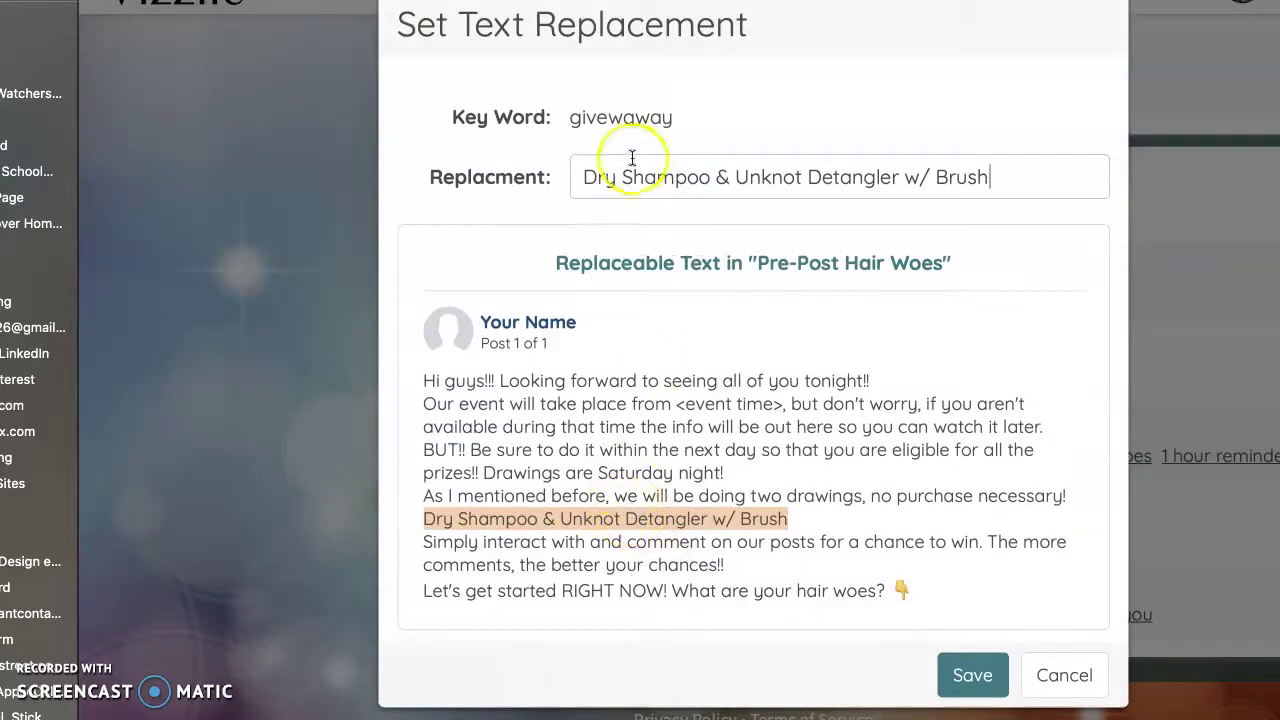
{"action": "left_click", "coordinate": [975, 678]}
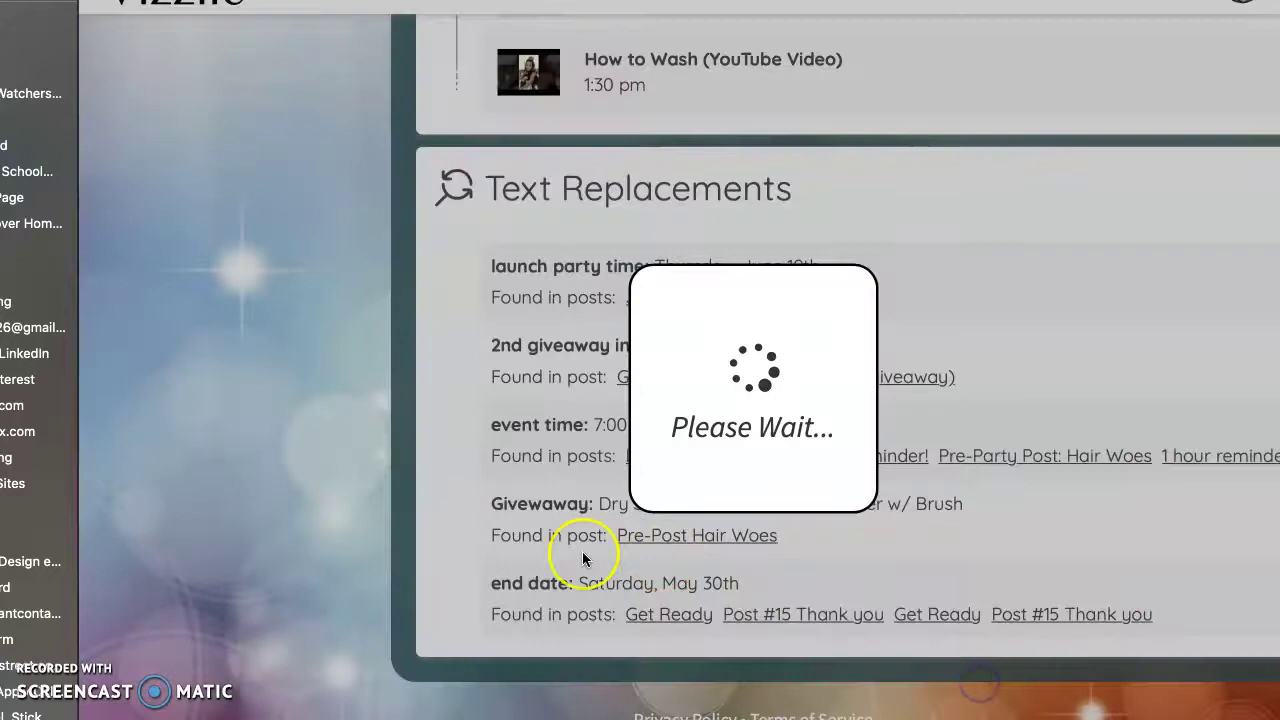
{"action": "scroll", "coordinate": [584, 555], "scroll_direction": "down", "scroll_amount": 15}
{"action": "scroll", "coordinate": [582, 551], "scroll_direction": "down", "scroll_amount": 10}
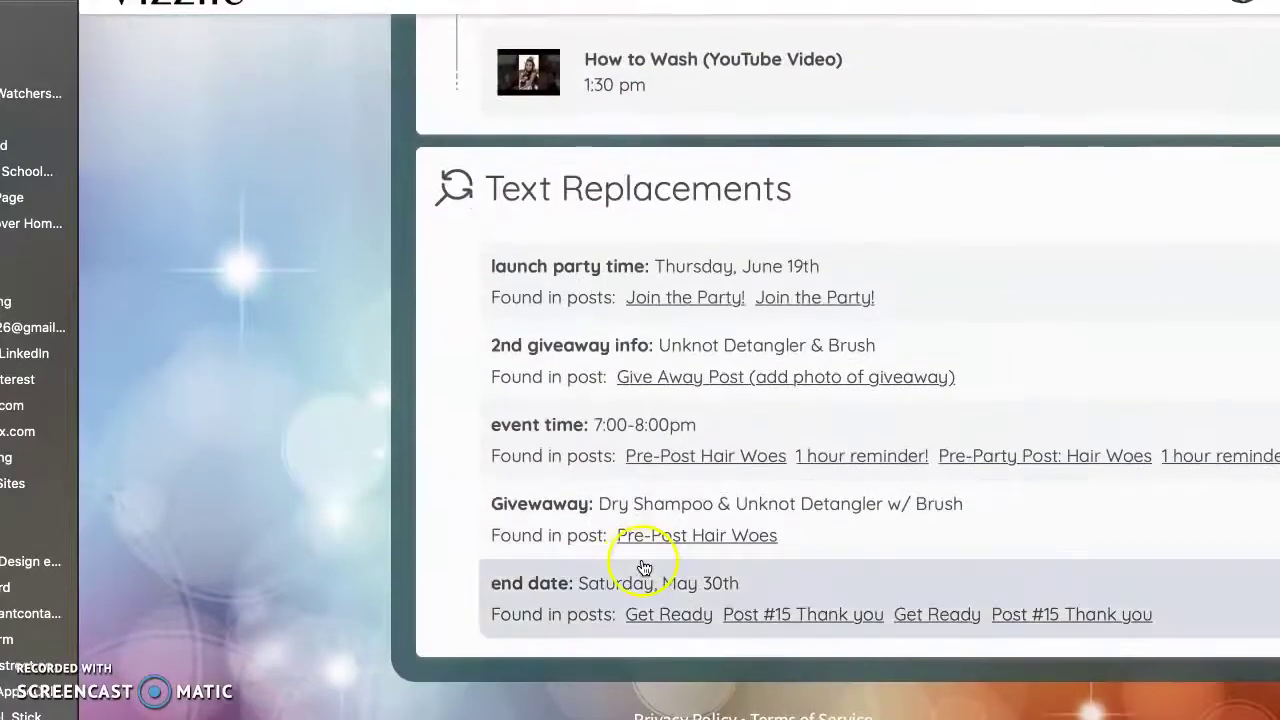
In the end date replacement, overwrite 'May 30th' with 'june', leaving 'Saturday, June'.
{"action": "left_click", "coordinate": [650, 617]}
{"action": "scroll", "coordinate": [650, 620], "scroll_direction": "down", "scroll_amount": 2}
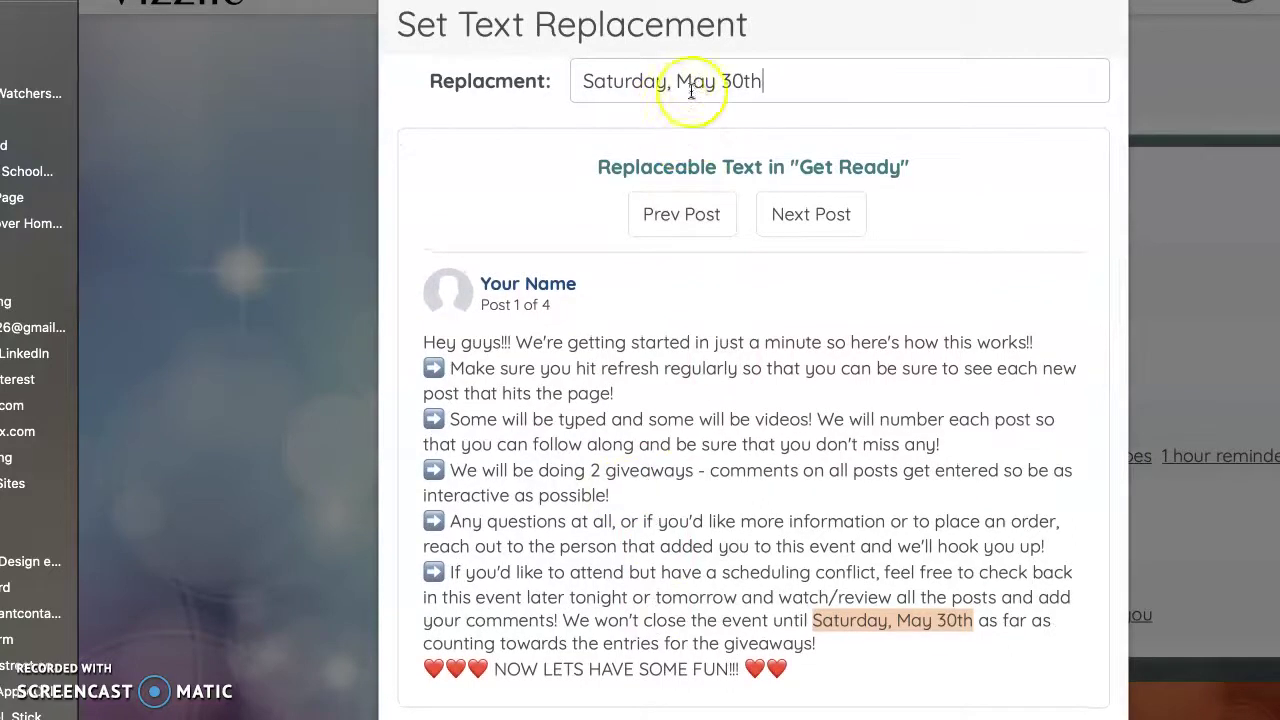
{"action": "left_click", "coordinate": [755, 81]}
{"action": "left_click_drag", "start_coordinate": [755, 81], "coordinate": [686, 83]}
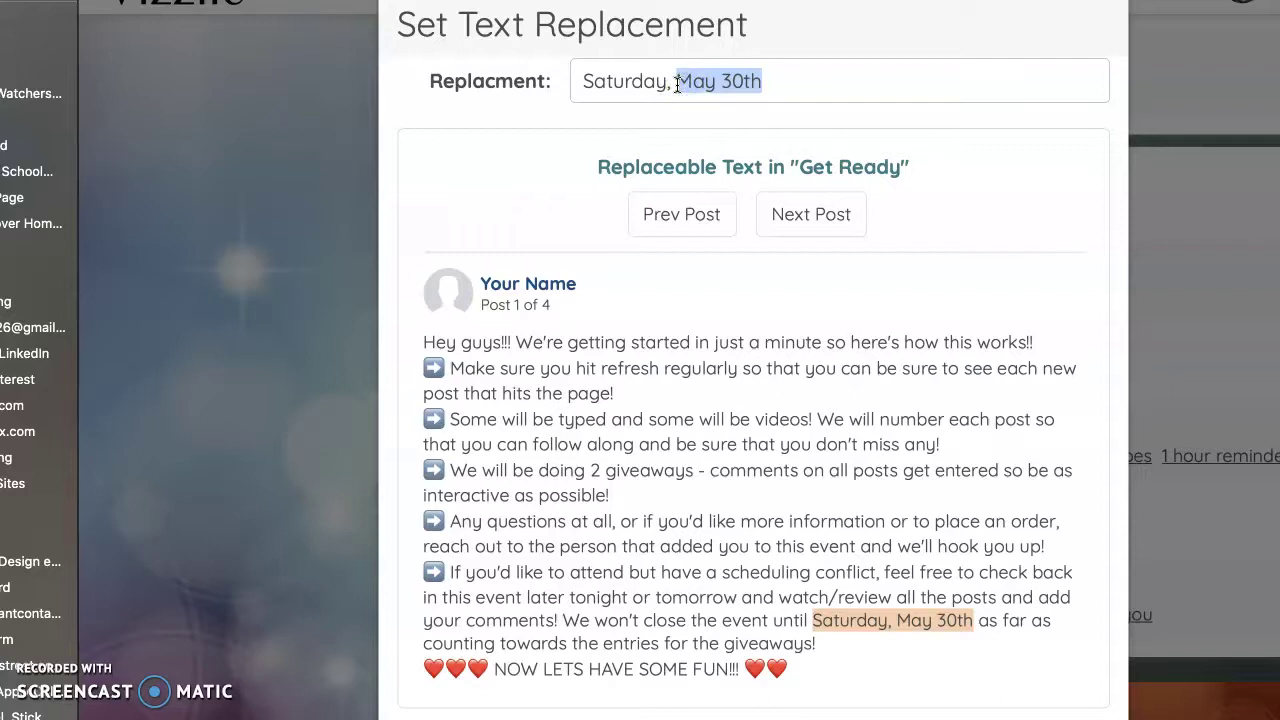
{"action": "type", "text": "june"}
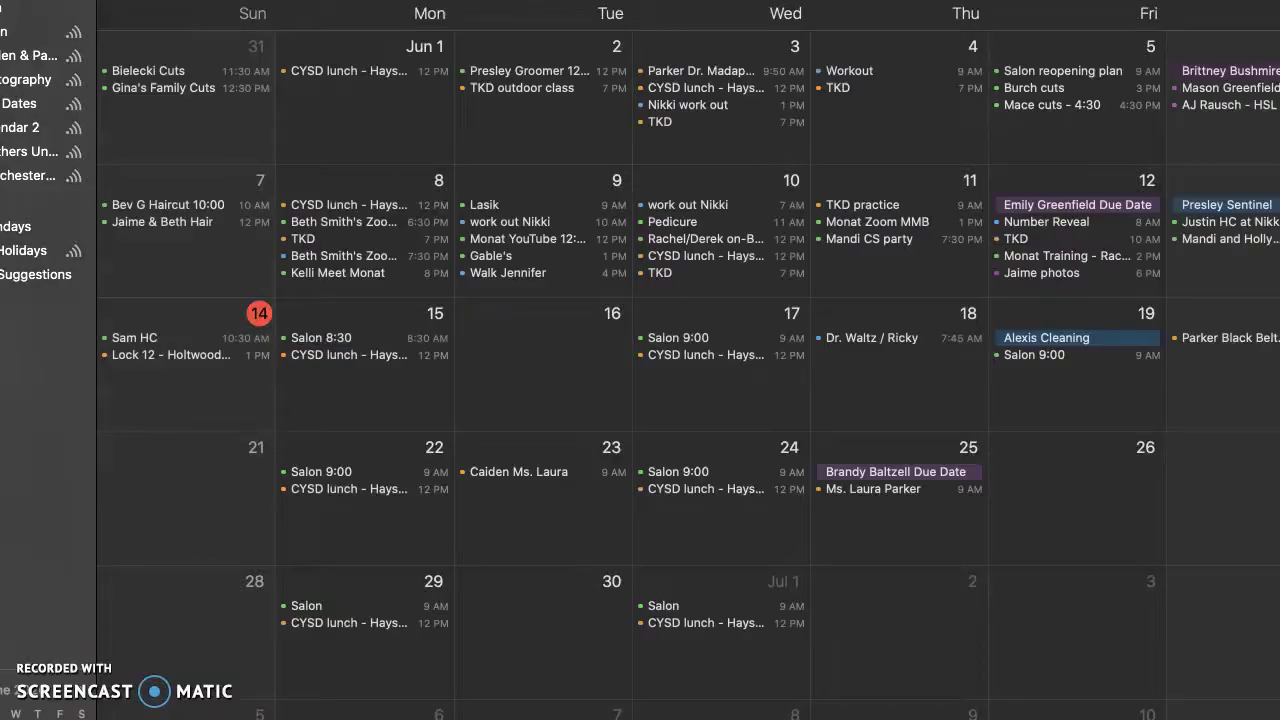
Check the calendar, then finish and save the end date as 'Saturday, June 20th'.
{"action": "left_click", "coordinate": [194, 46]}
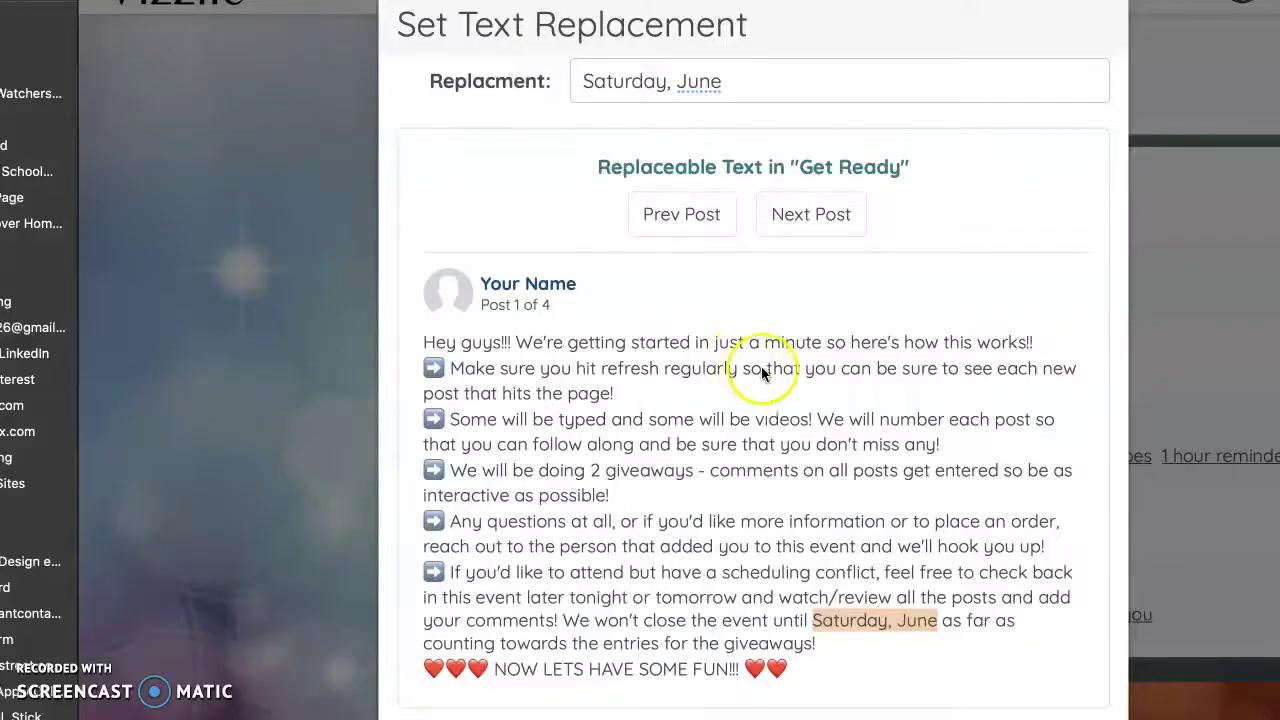
{"action": "left_click", "coordinate": [735, 81]}
{"action": "type", "text": "2"}
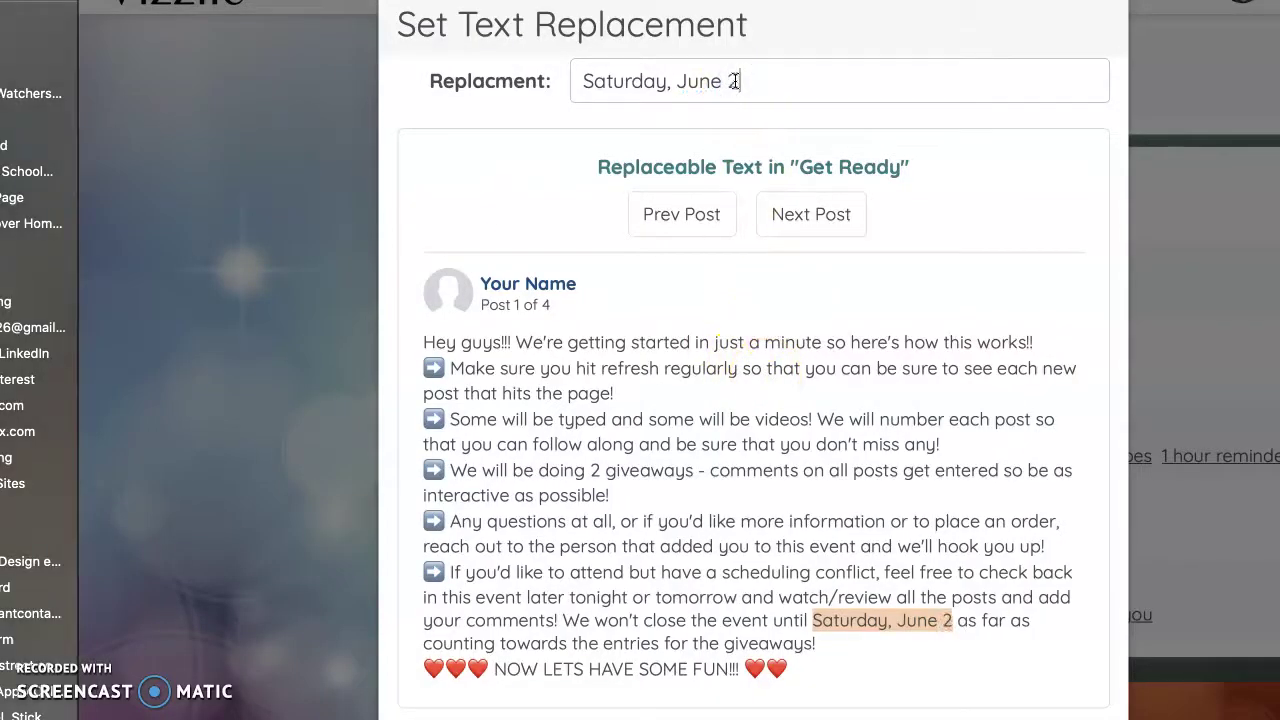
{"action": "type", "text": "0th"}
{"action": "key", "text": "Return"}
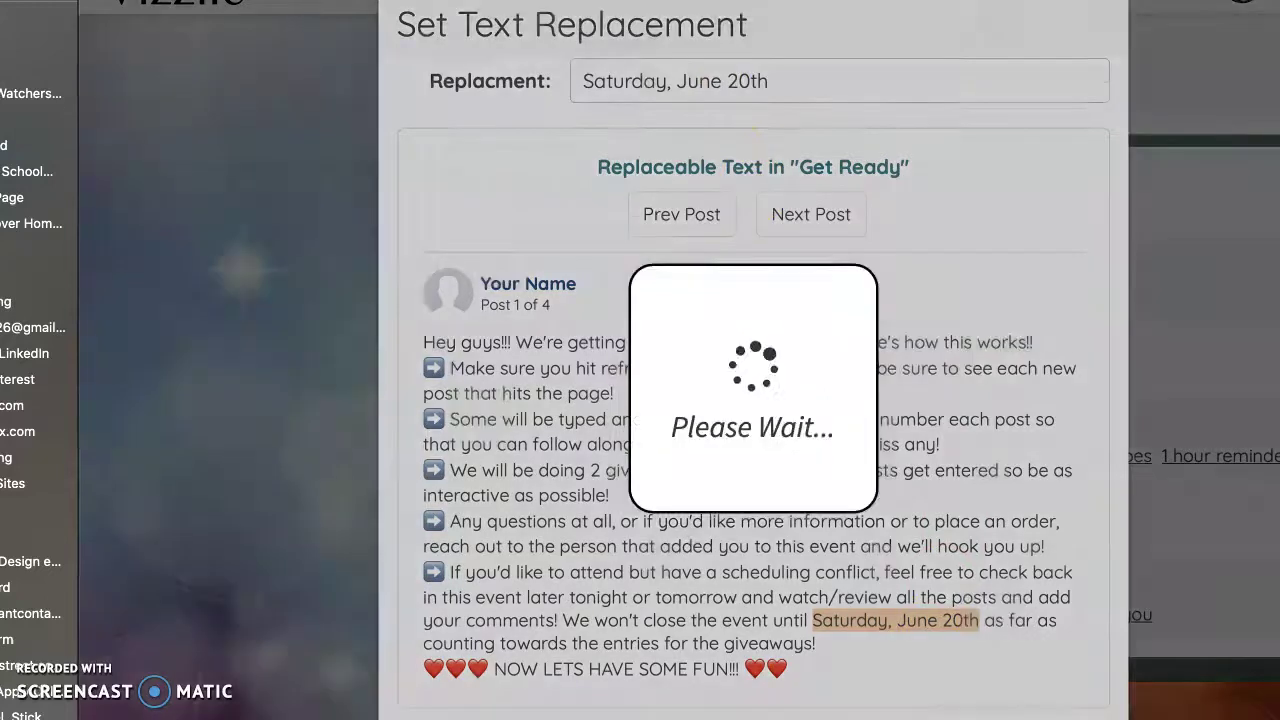
{"action": "scroll", "coordinate": [580, 667], "scroll_direction": "down", "scroll_amount": 10}
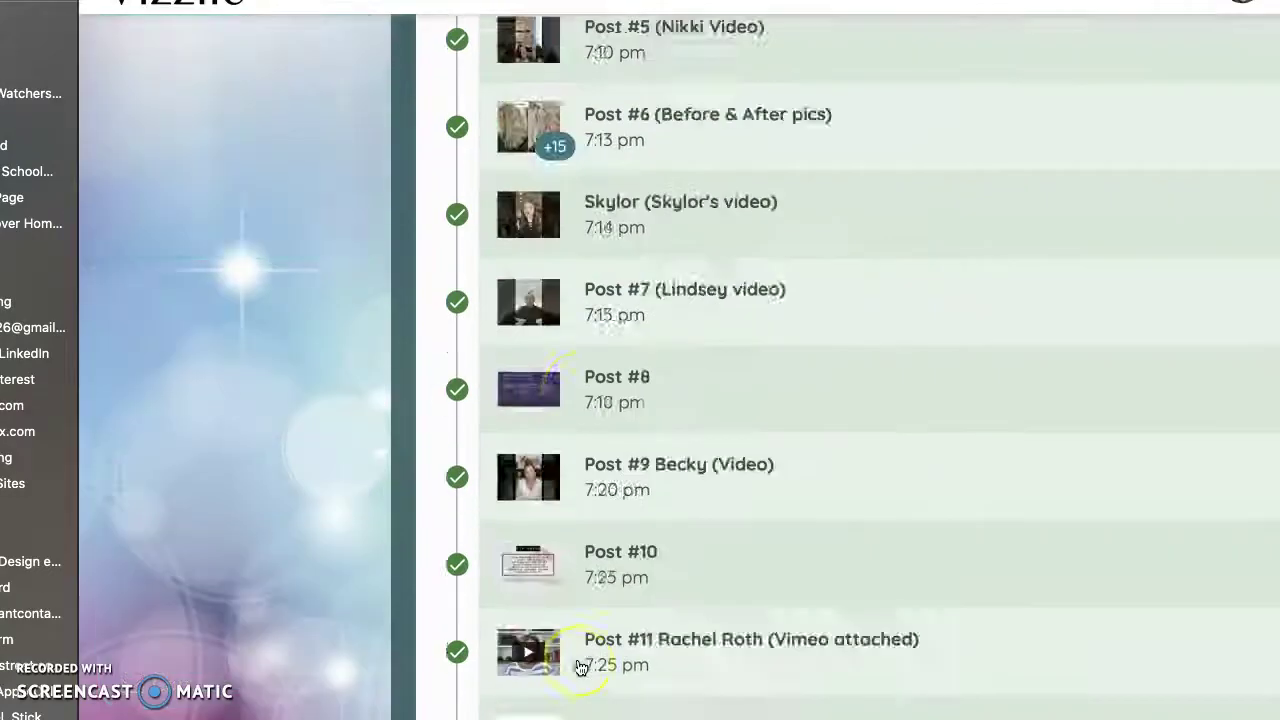
{"action": "scroll", "coordinate": [580, 667], "scroll_direction": "down", "scroll_amount": 10}
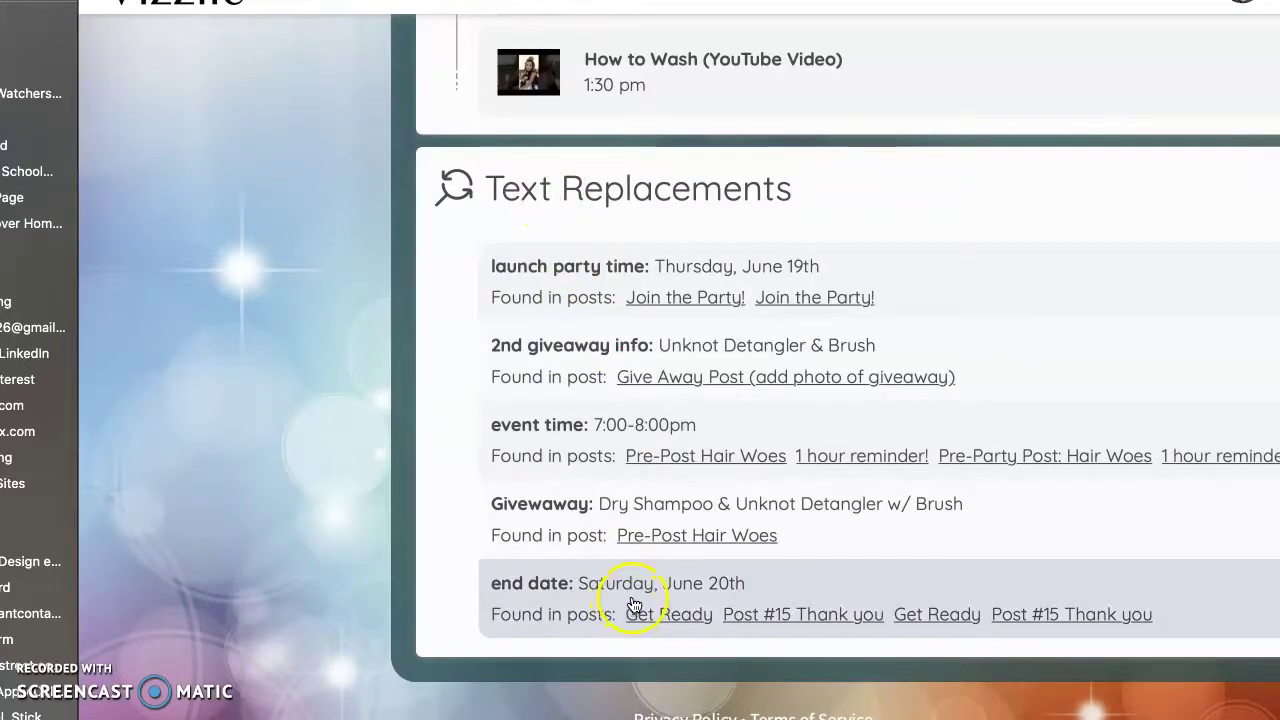
{"action": "scroll", "coordinate": [575, 318], "scroll_direction": "up", "scroll_amount": 10}
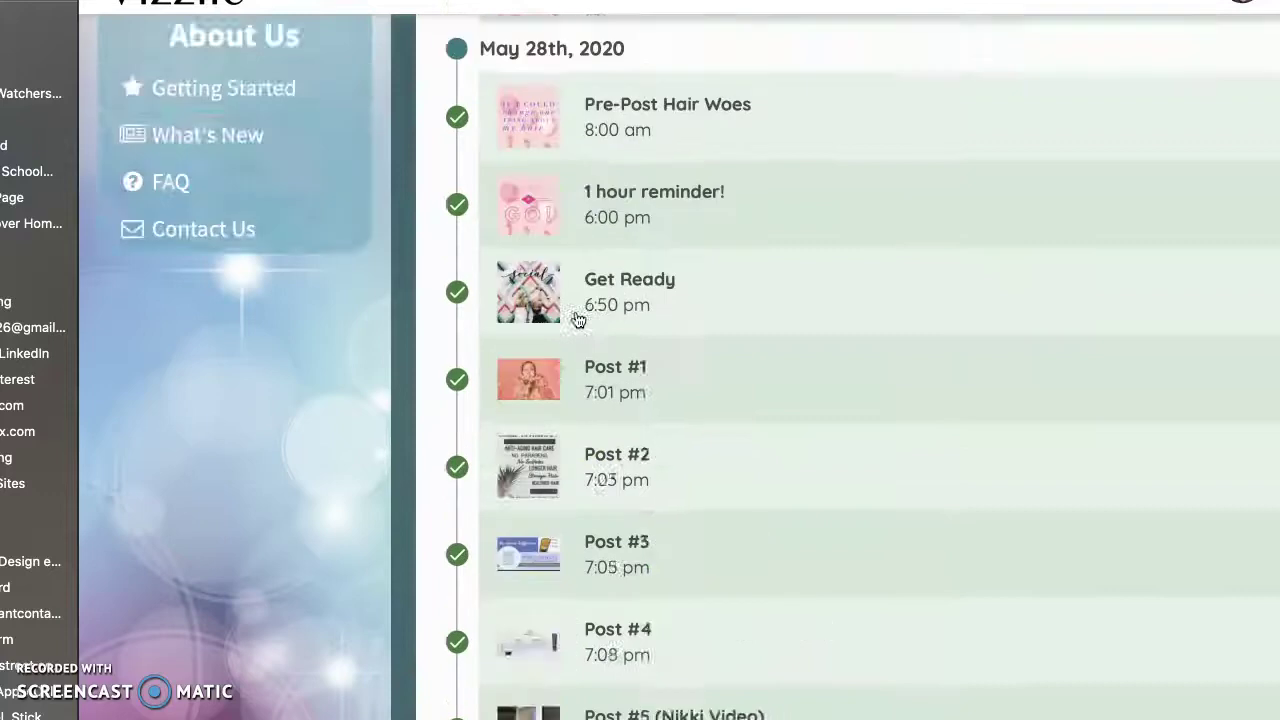
{"action": "scroll", "coordinate": [575, 318], "scroll_direction": "up", "scroll_amount": 10}
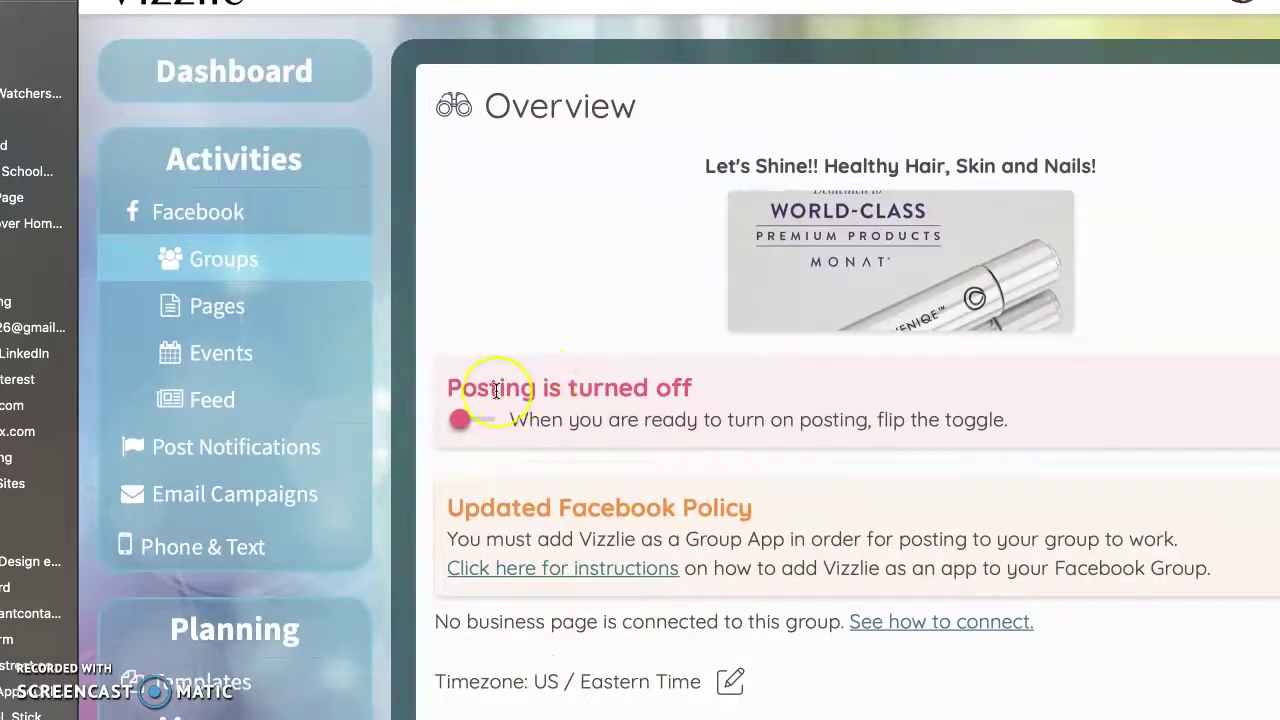
Switch on automated posting for the Let's Shine group and confirm resuming posts.
{"action": "scroll", "coordinate": [495, 390], "scroll_direction": "down", "scroll_amount": 3}
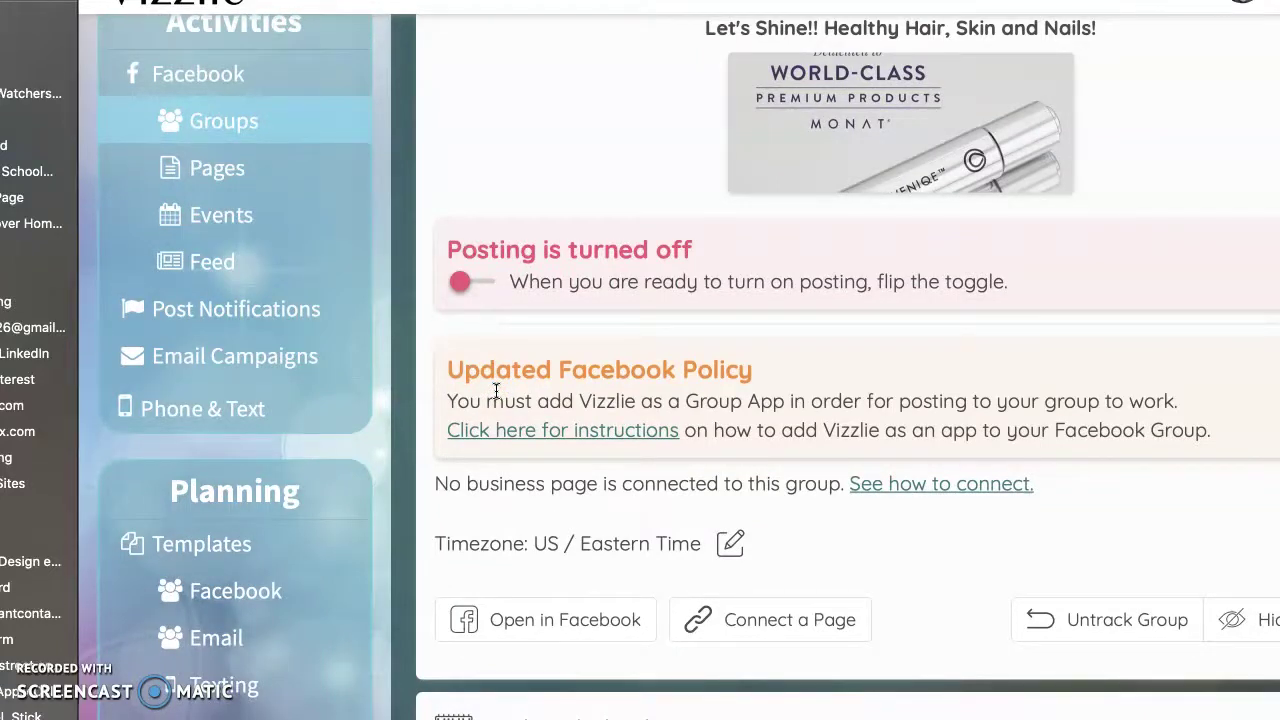
{"action": "left_click", "coordinate": [459, 285]}
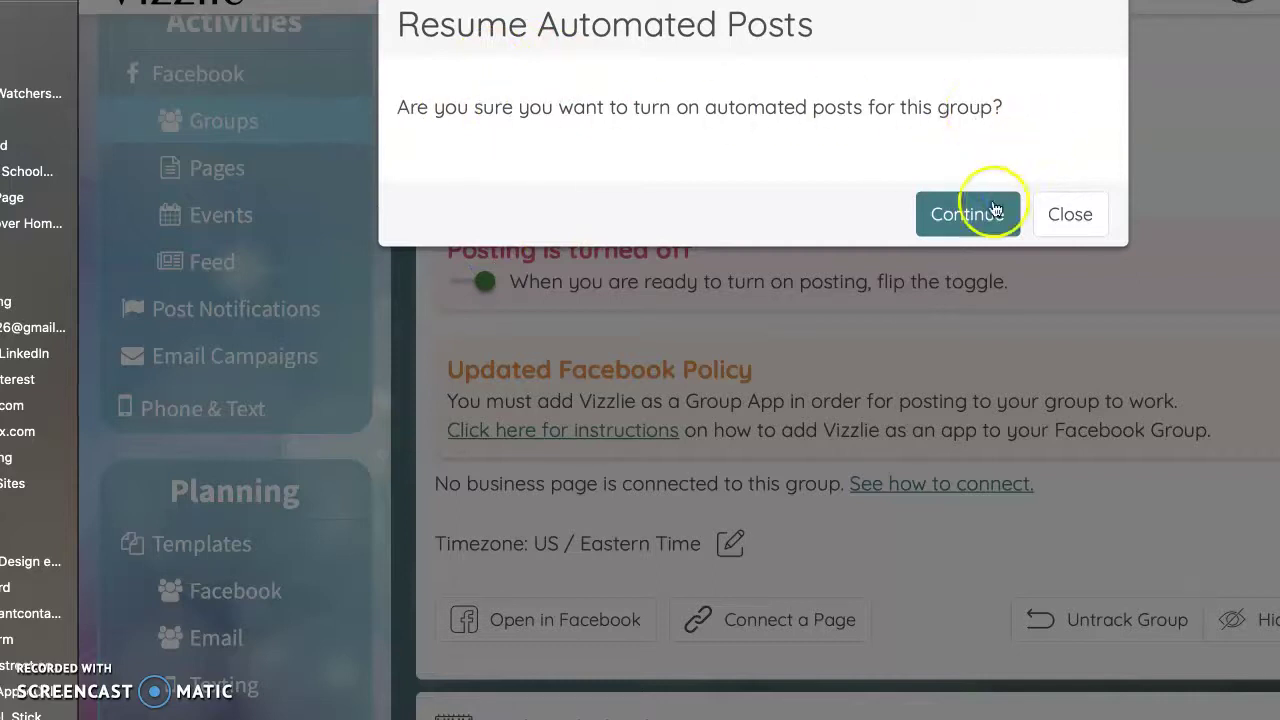
{"action": "left_click", "coordinate": [966, 216]}
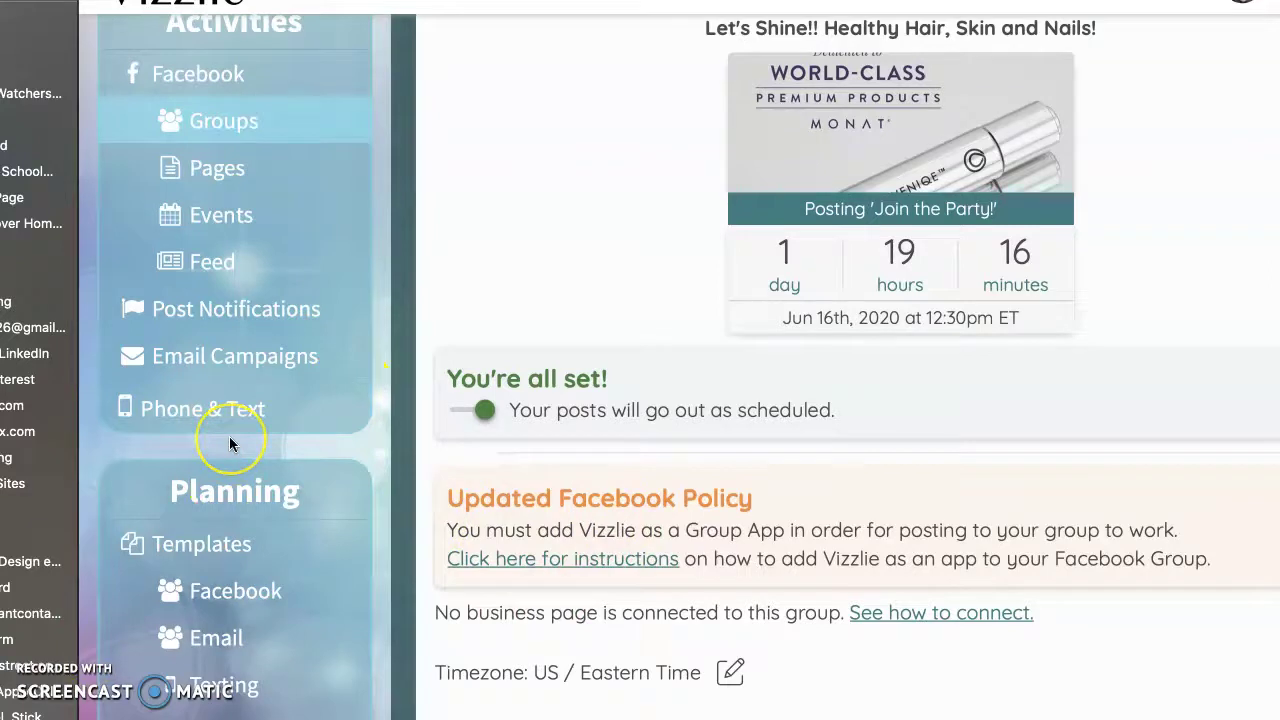
Open the Goal Getters Monat Launch Party template from the Facebook templates list.
{"action": "scroll", "coordinate": [229, 436], "scroll_direction": "up", "scroll_amount": 1}
{"action": "scroll", "coordinate": [294, 445], "scroll_direction": "down", "scroll_amount": 3}
{"action": "scroll", "coordinate": [297, 457], "scroll_direction": "down", "scroll_amount": 2}
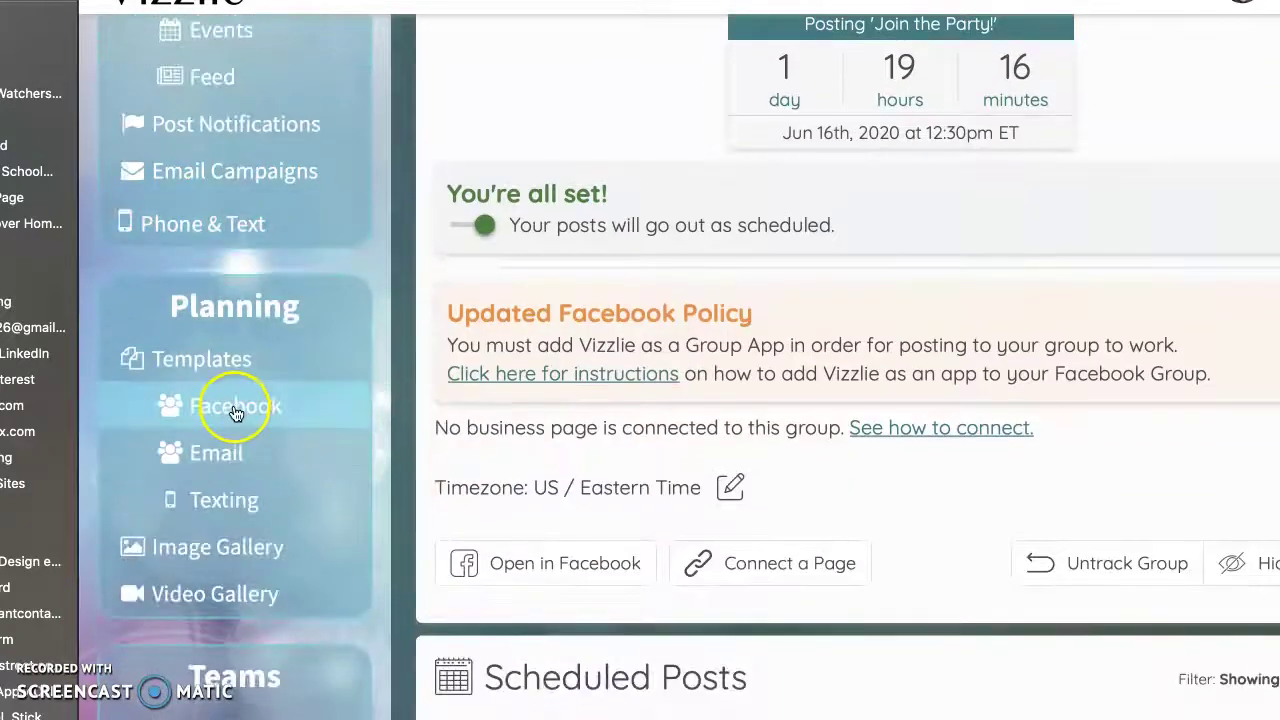
{"action": "left_click", "coordinate": [237, 406]}
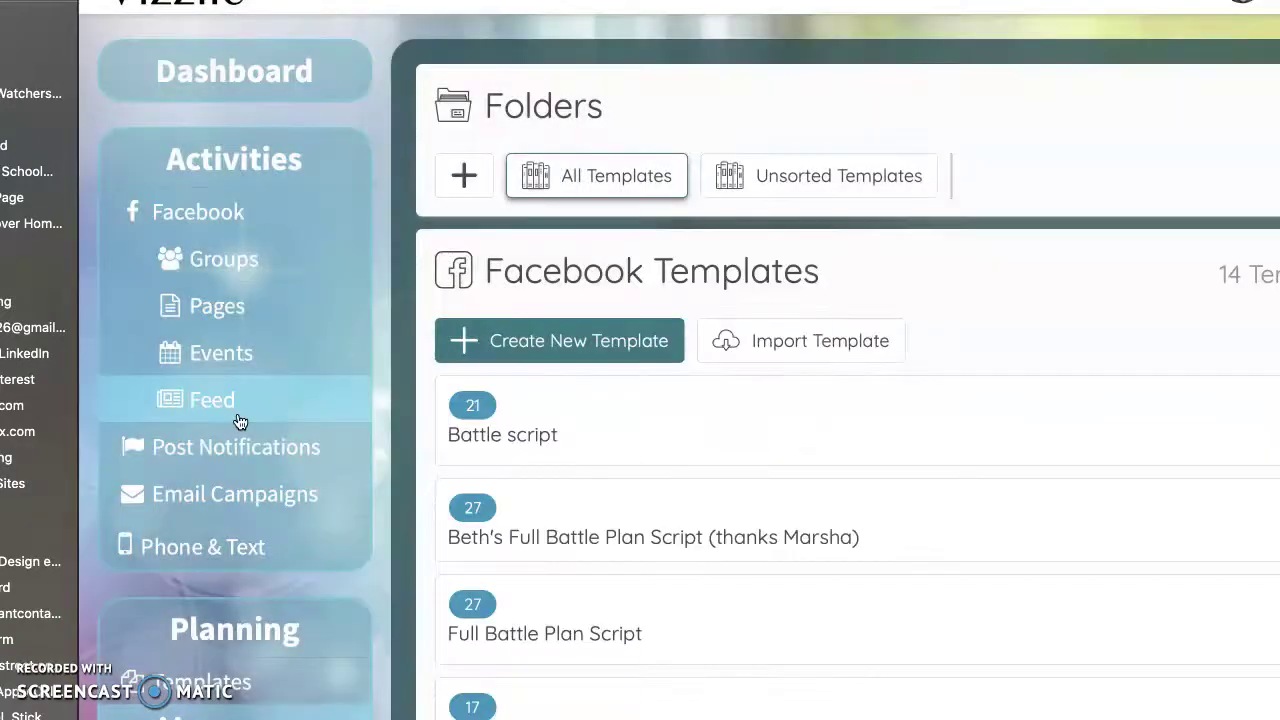
{"action": "scroll", "coordinate": [240, 470], "scroll_direction": "down", "scroll_amount": 4}
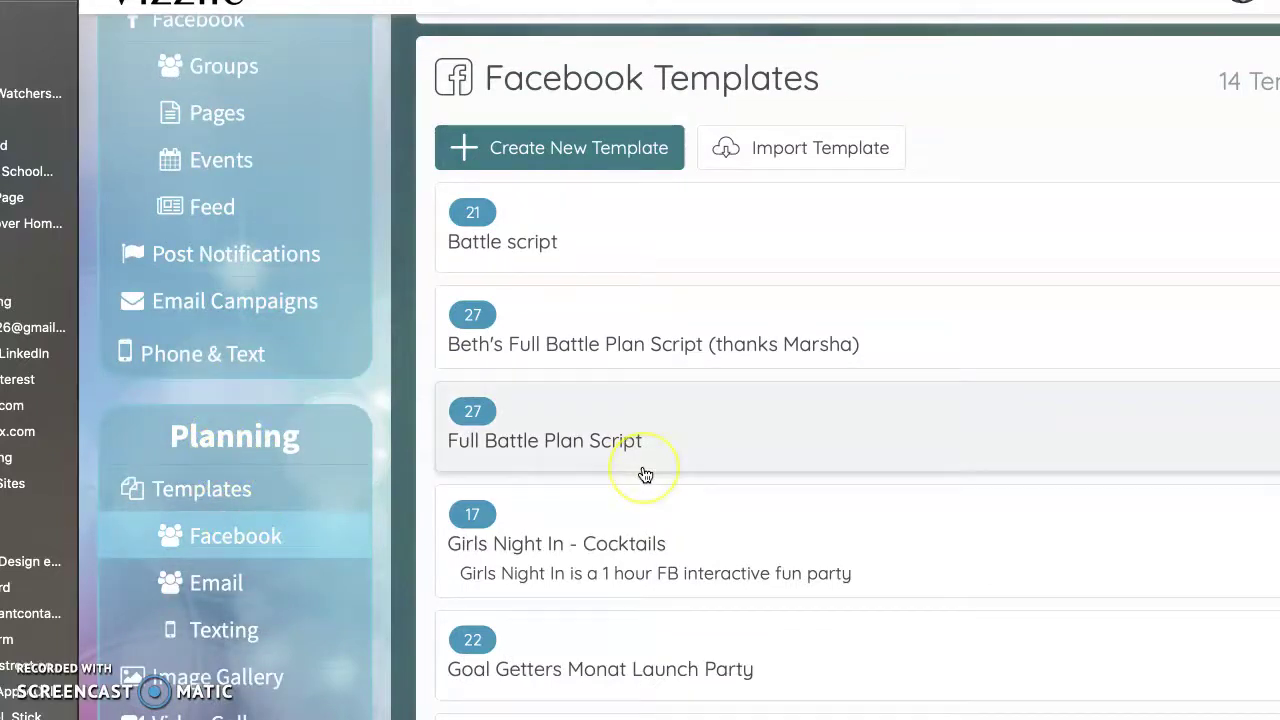
{"action": "scroll", "coordinate": [645, 474], "scroll_direction": "down", "scroll_amount": 8}
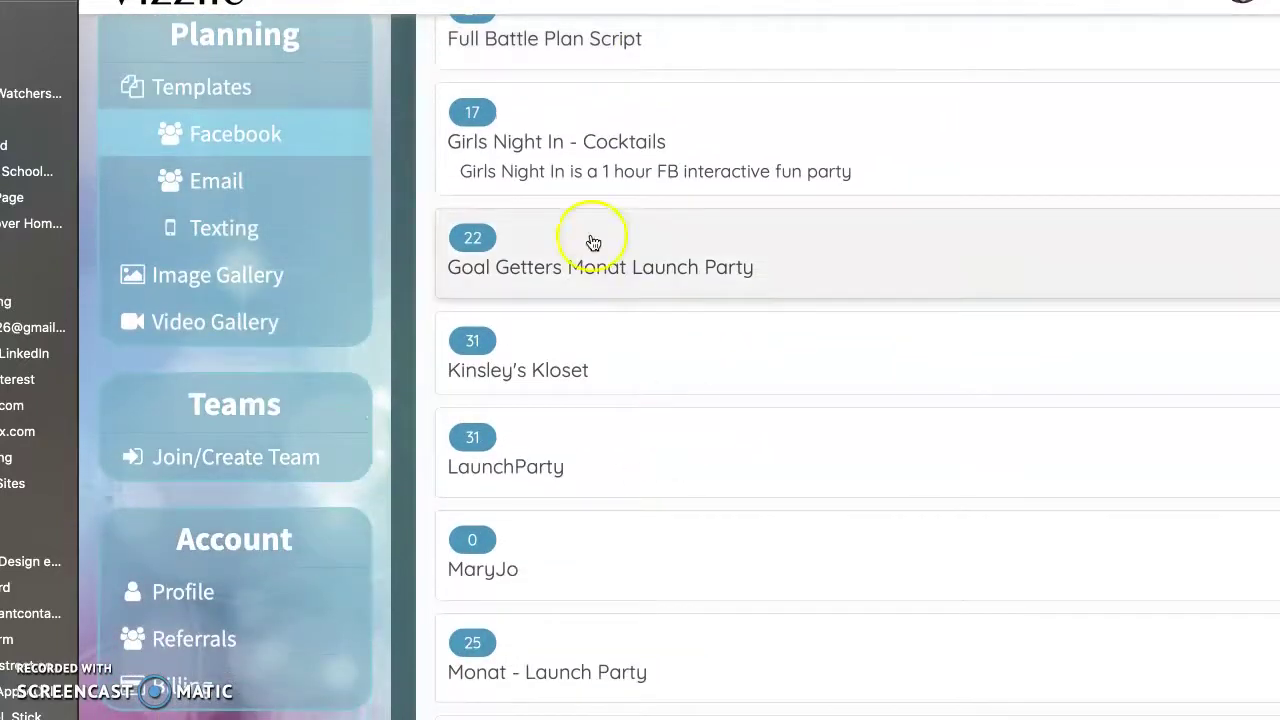
{"action": "left_click", "coordinate": [594, 251]}
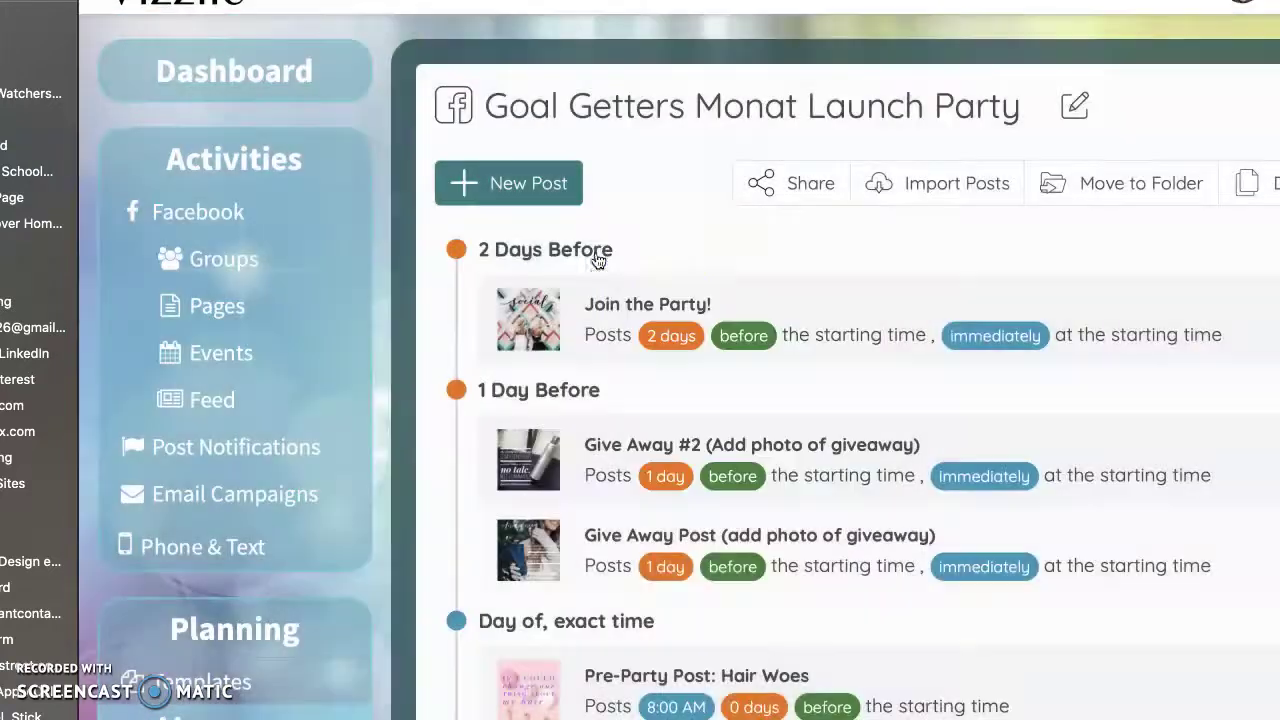
{"action": "left_click", "coordinate": [738, 240]}
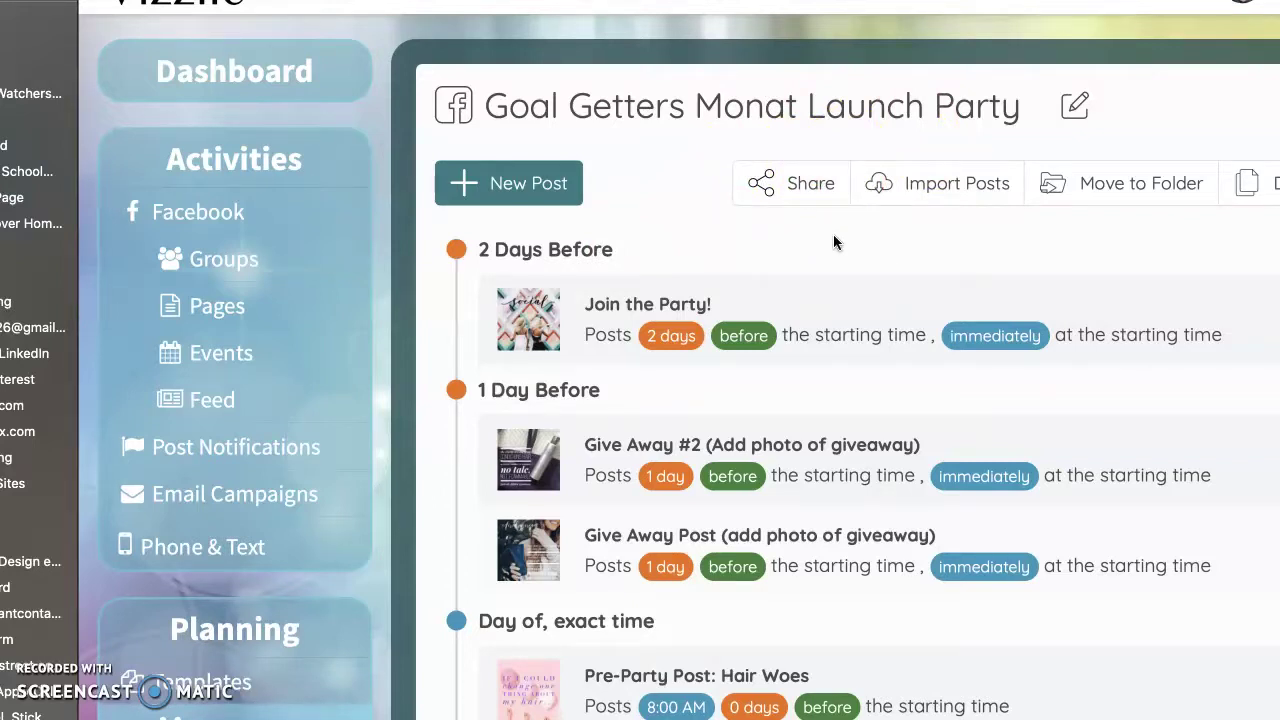
Show the launch party template's share code and select the code text.
{"action": "left_click", "coordinate": [797, 183]}
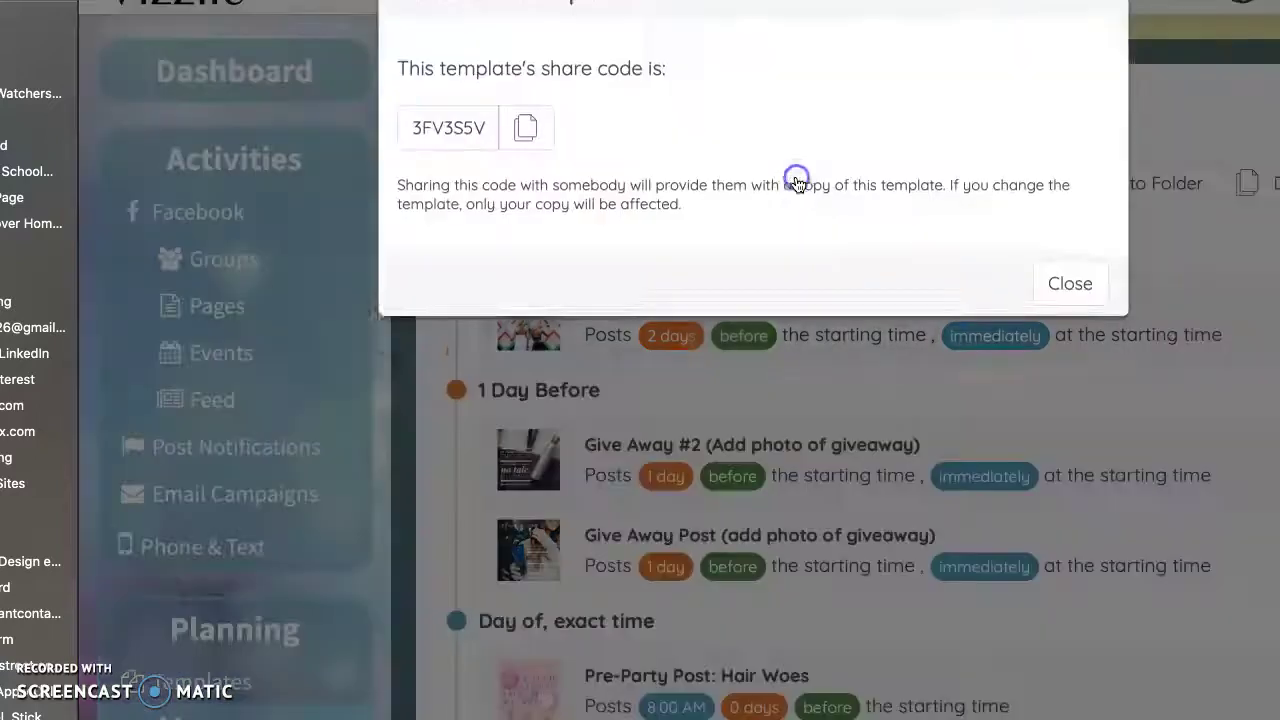
{"action": "left_click", "coordinate": [500, 168]}
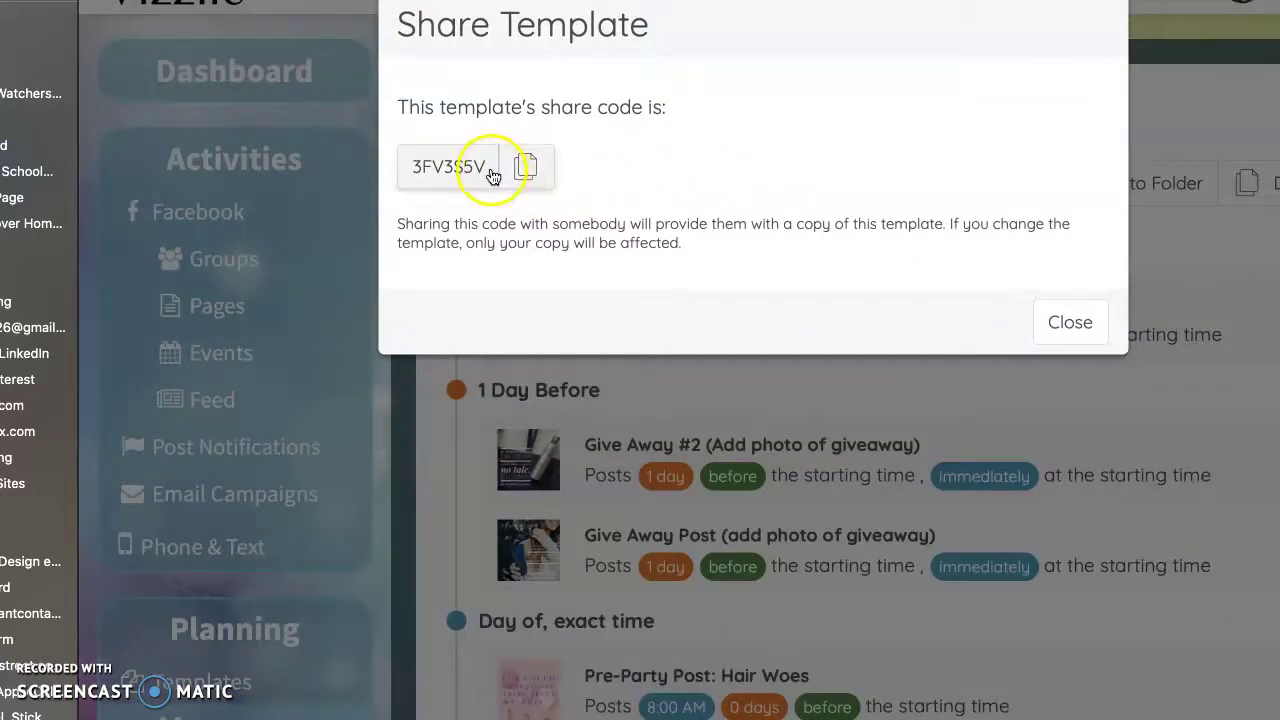
{"action": "left_click", "coordinate": [457, 166]}
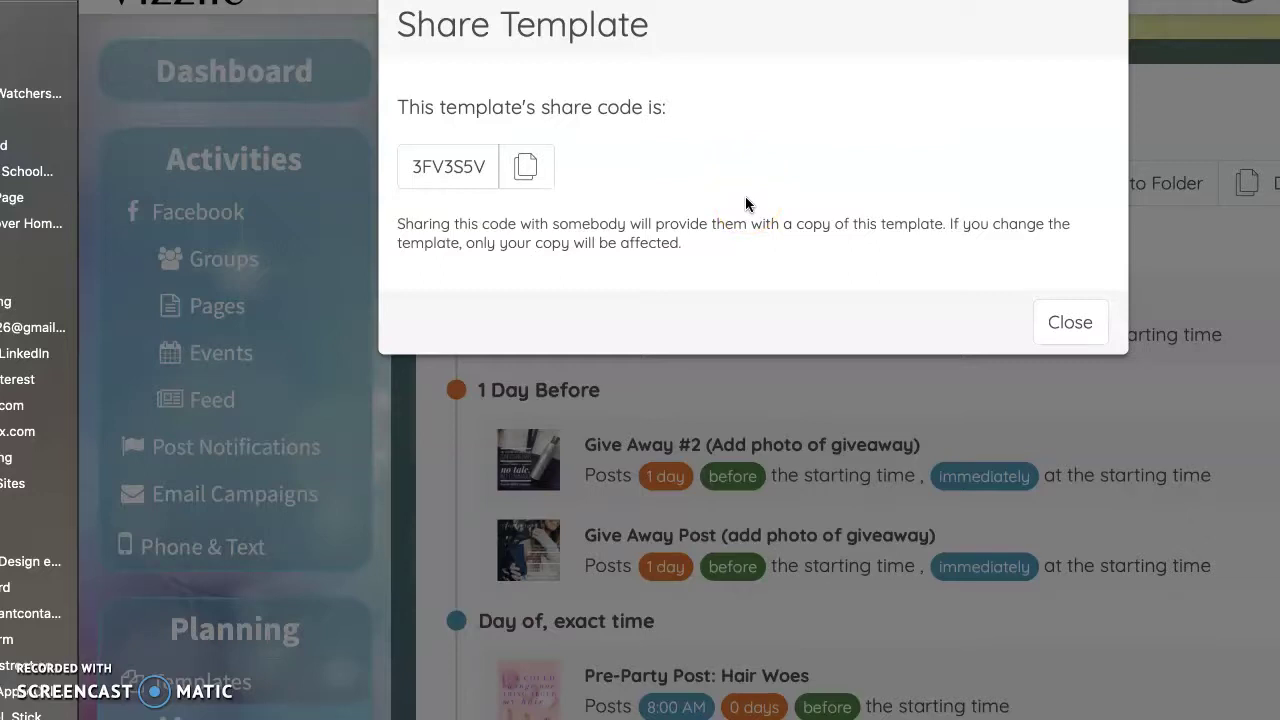
Close the Share Template dialog to return to the template's post timeline.
{"action": "left_click", "coordinate": [1062, 321]}
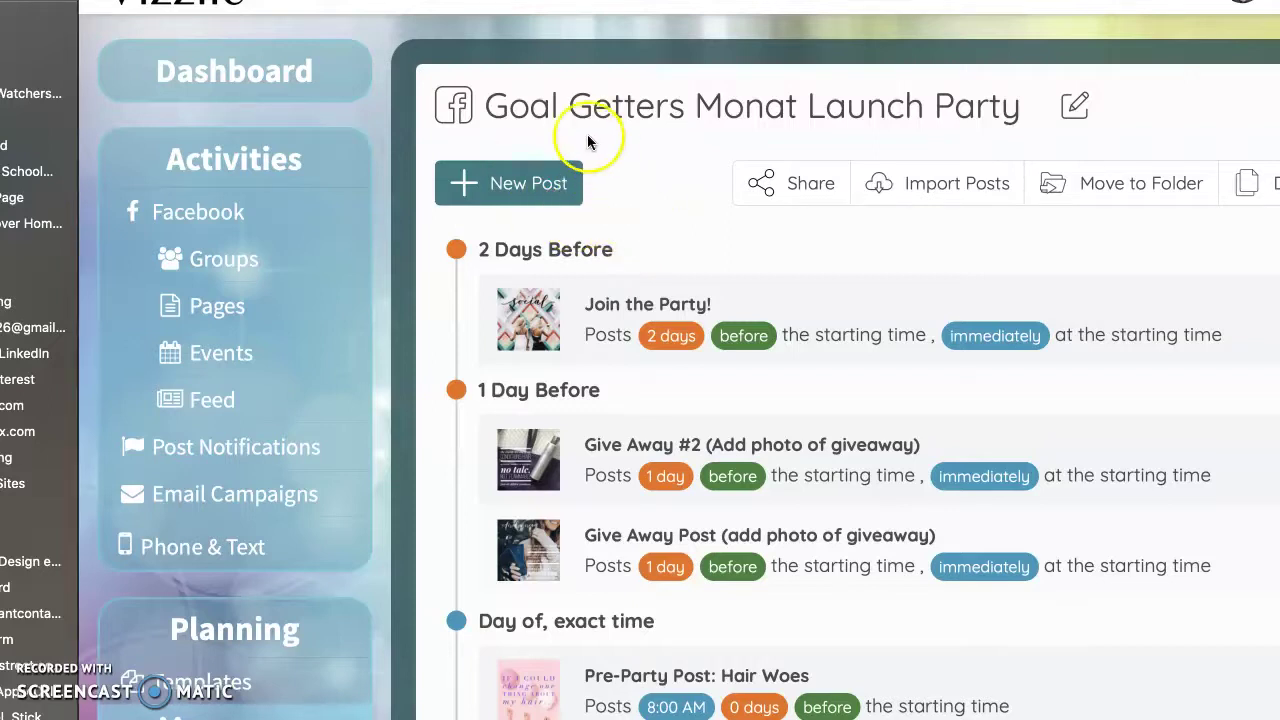
{"action": "scroll", "coordinate": [661, 182], "scroll_direction": "down", "scroll_amount": 1}
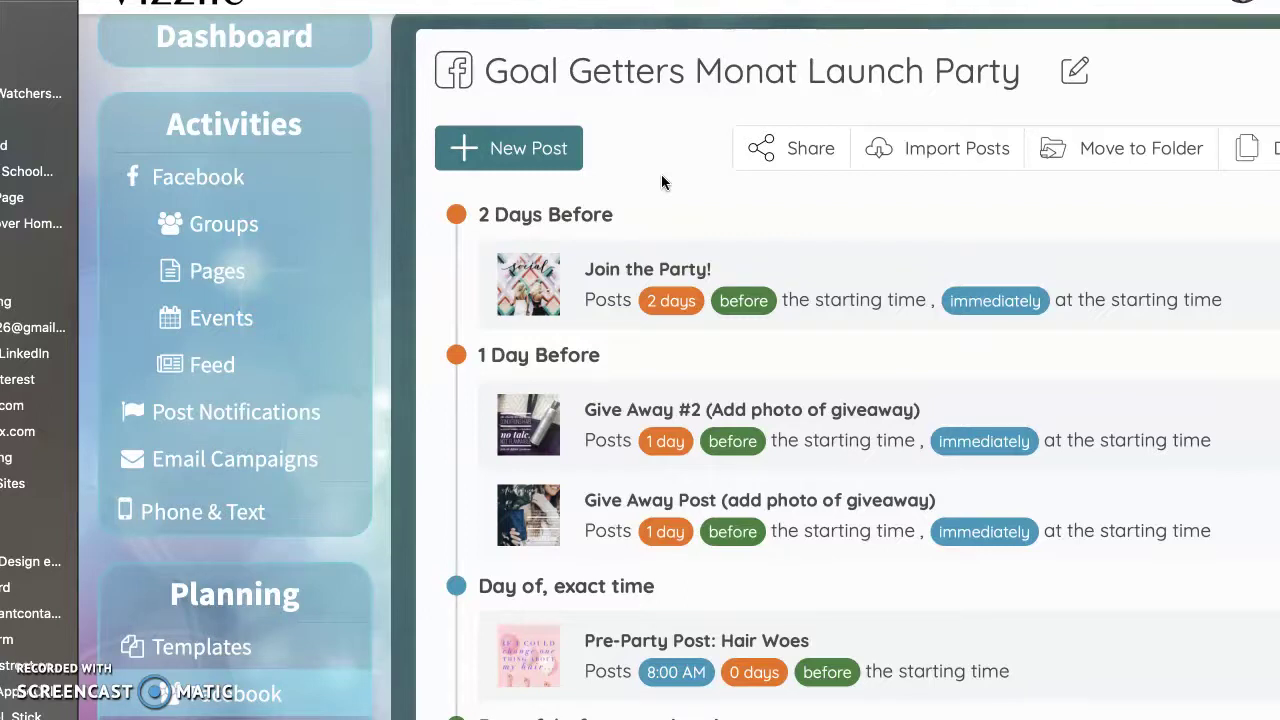
{"action": "left_click", "coordinate": [352, 408]}
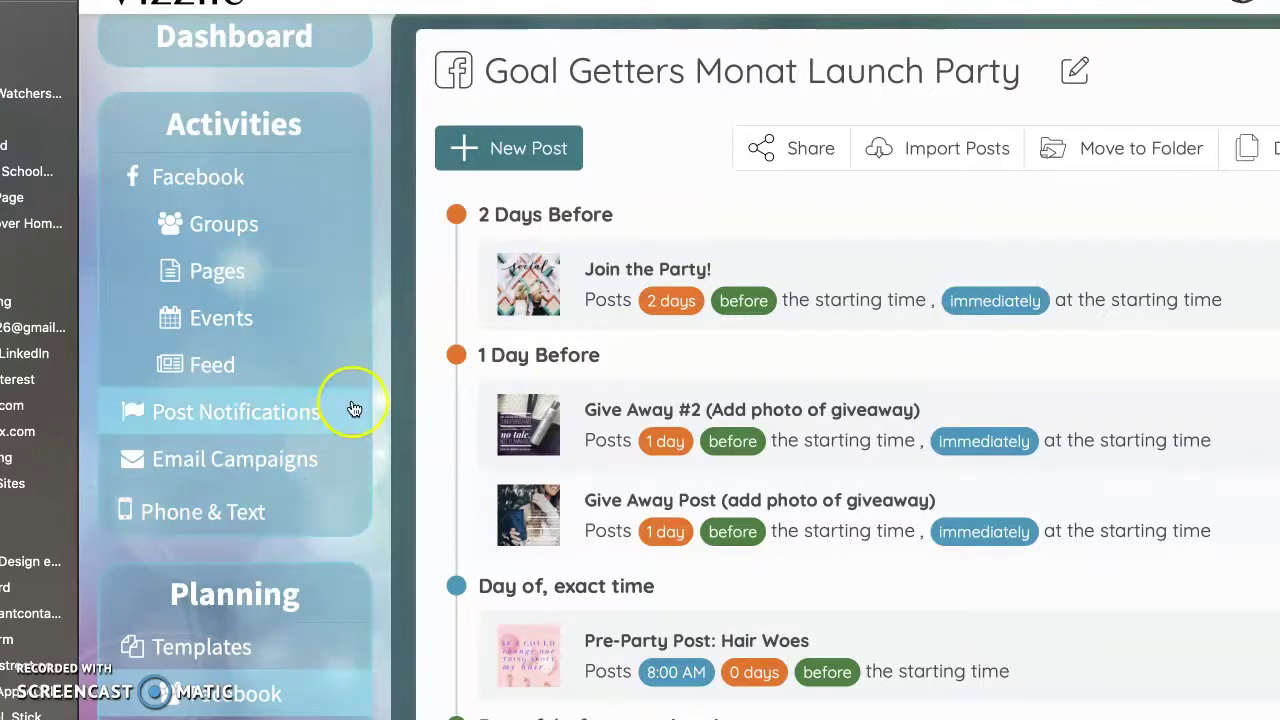